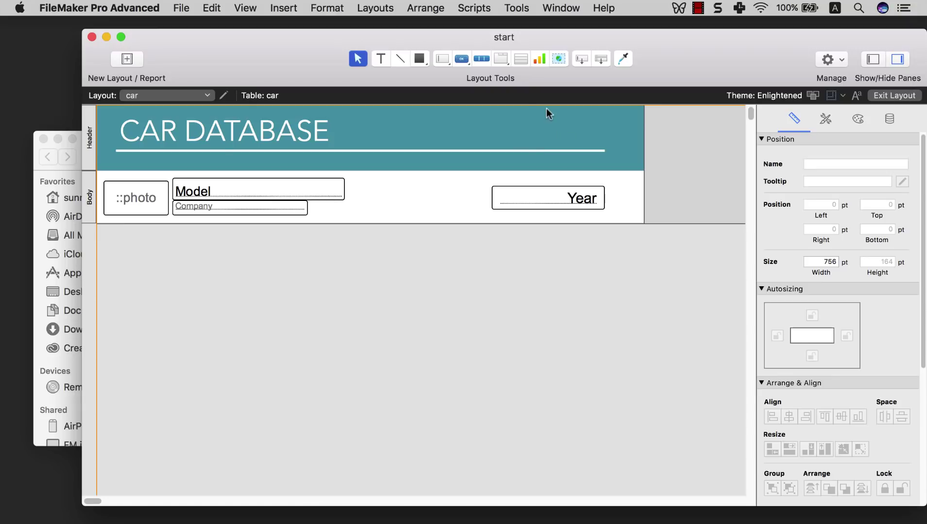
- Draw a button labelled BMW in the layout header and set its action to Single Step
left_click(461, 60)
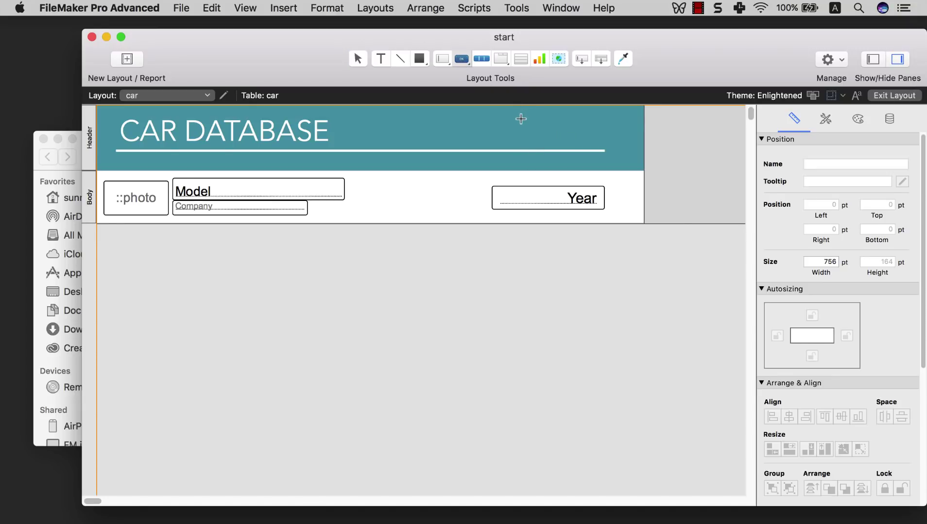
left_click_drag(521, 119, 604, 143)
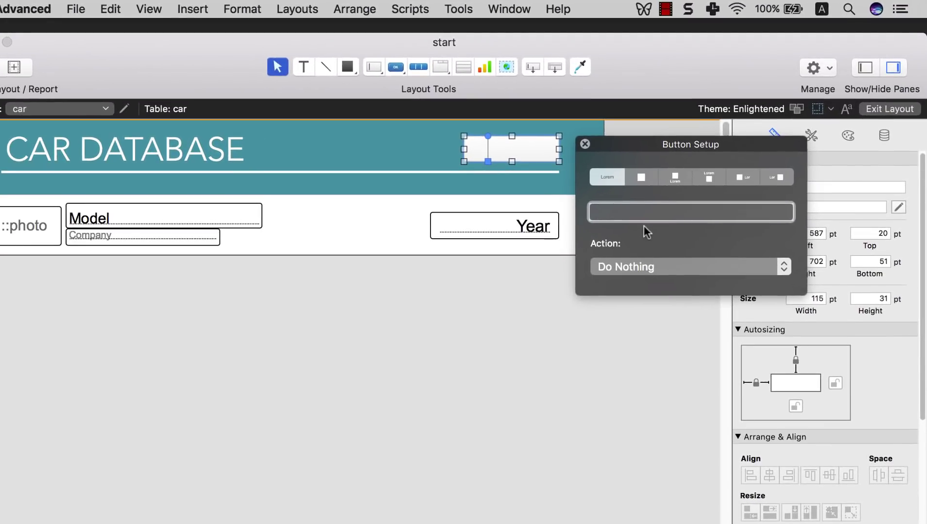
type("BMW")
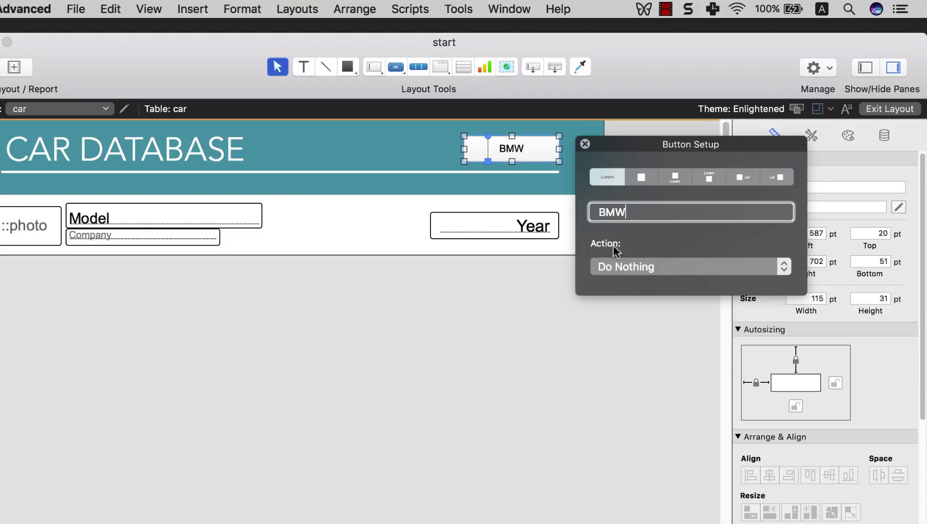
left_click(605, 269)
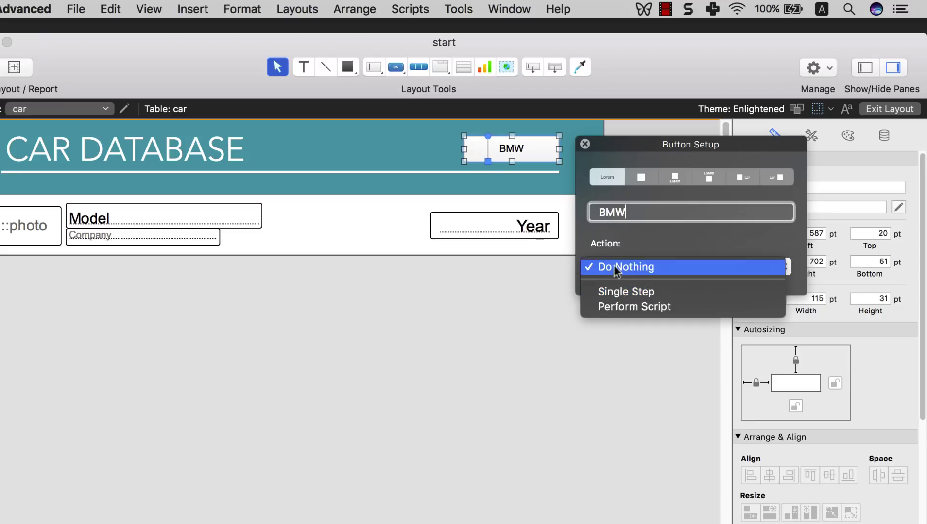
left_click(610, 291)
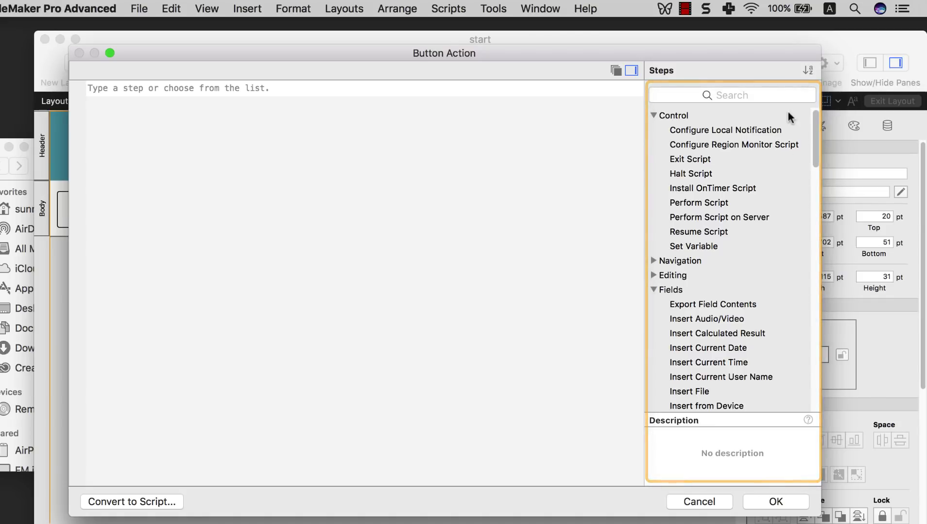
left_click(726, 133)
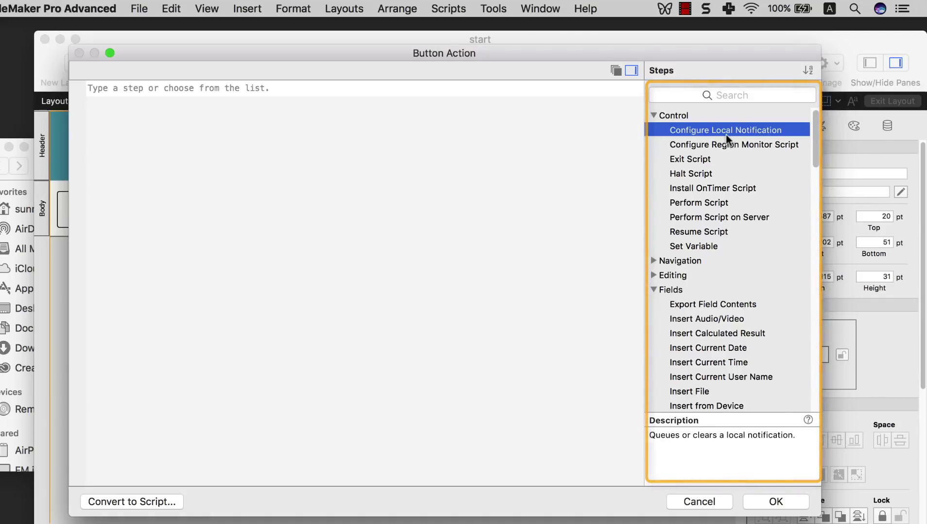
scroll(725, 141, "down", 2)
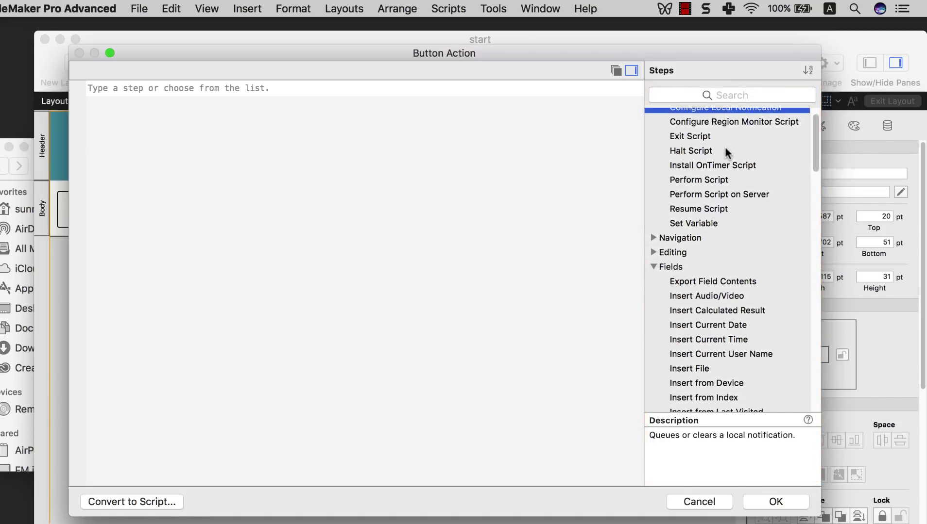
scroll(725, 149, "down", 5)
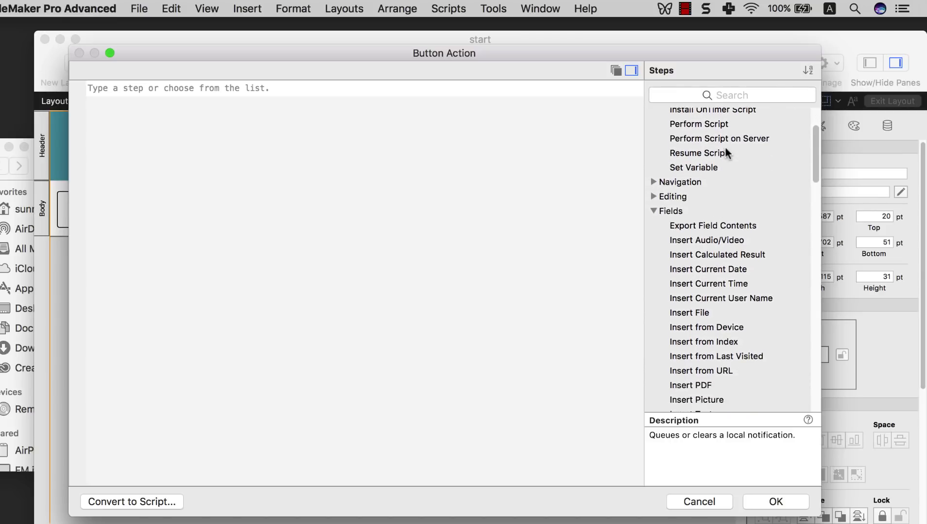
scroll(726, 153, "down", 4)
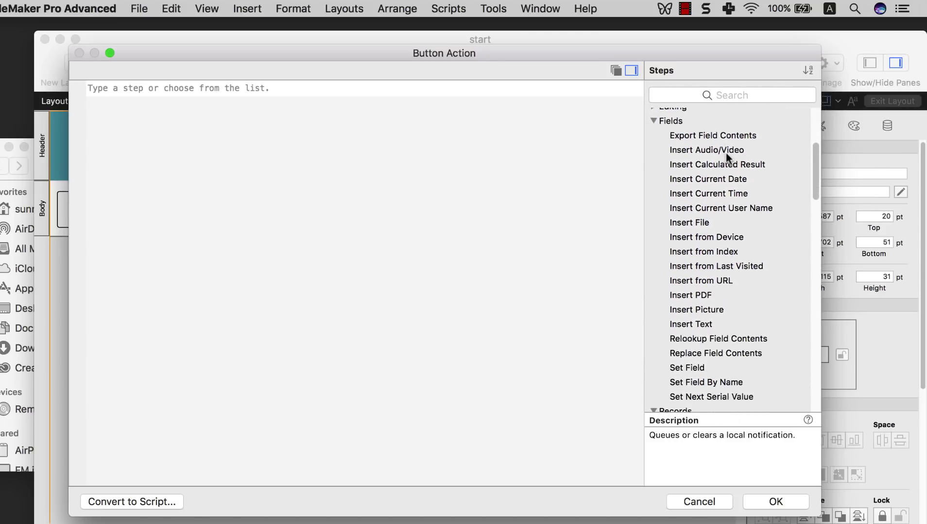
left_click(697, 222)
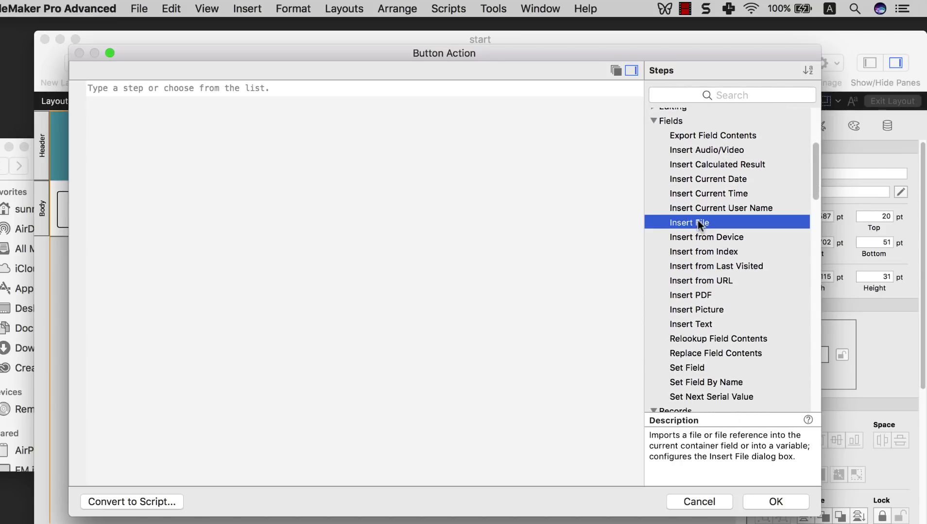
left_click(691, 295)
scroll(692, 294, "down", 10)
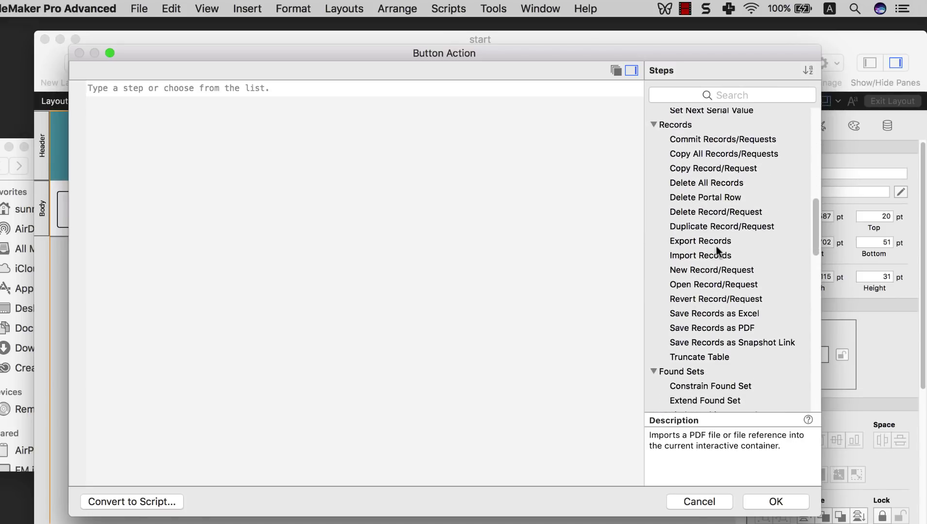
left_click(716, 246)
scroll(716, 246, "down", 2)
left_click(720, 300)
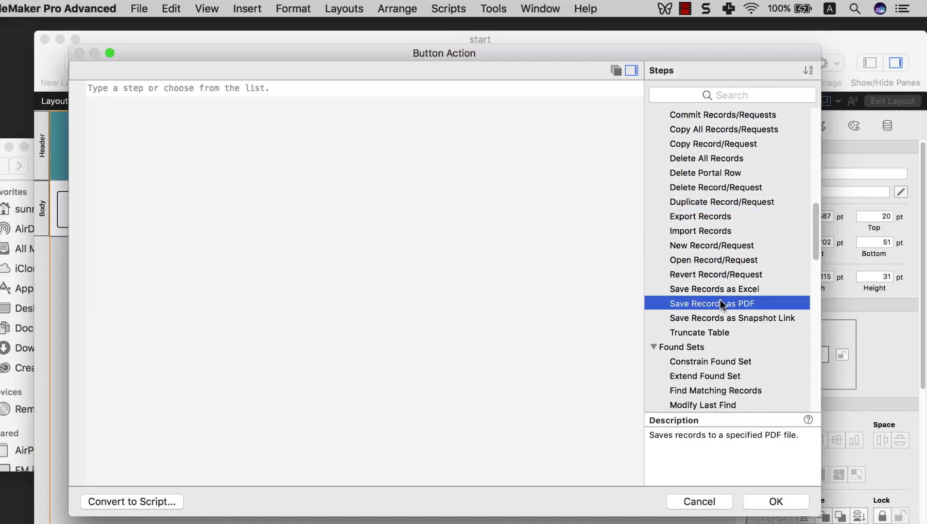
scroll(720, 300, "down", 5)
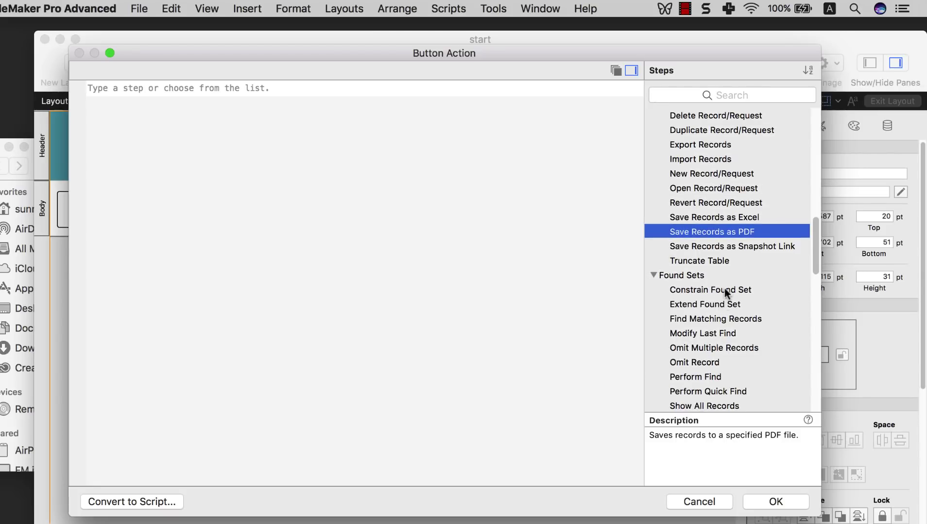
scroll(724, 288, "down", 1)
left_click(722, 295)
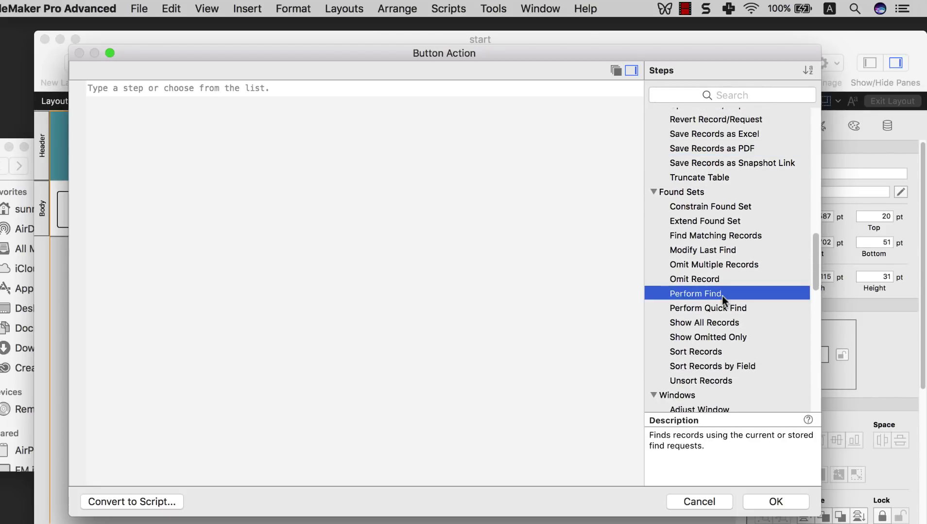
scroll(722, 296, "down", 1)
left_click(717, 324)
scroll(716, 325, "down", 2)
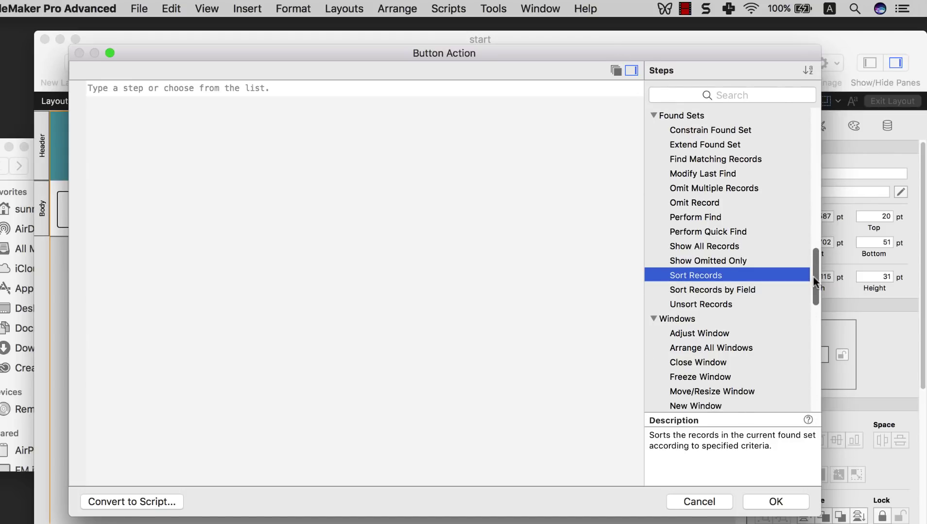
left_click_drag(813, 275, 790, 207)
left_click(367, 220)
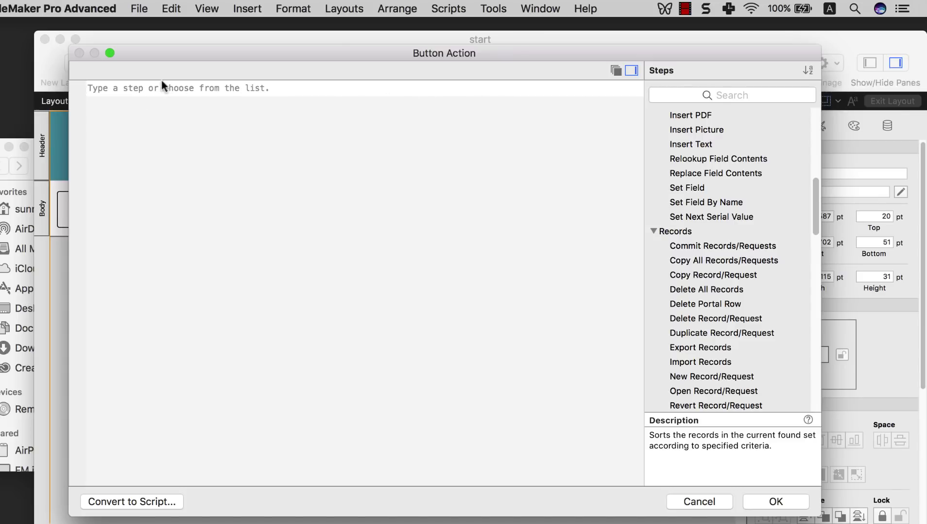
- Search steps for 'perfo', add Perform Find to the BMW button's action, and show its options
left_click(731, 95)
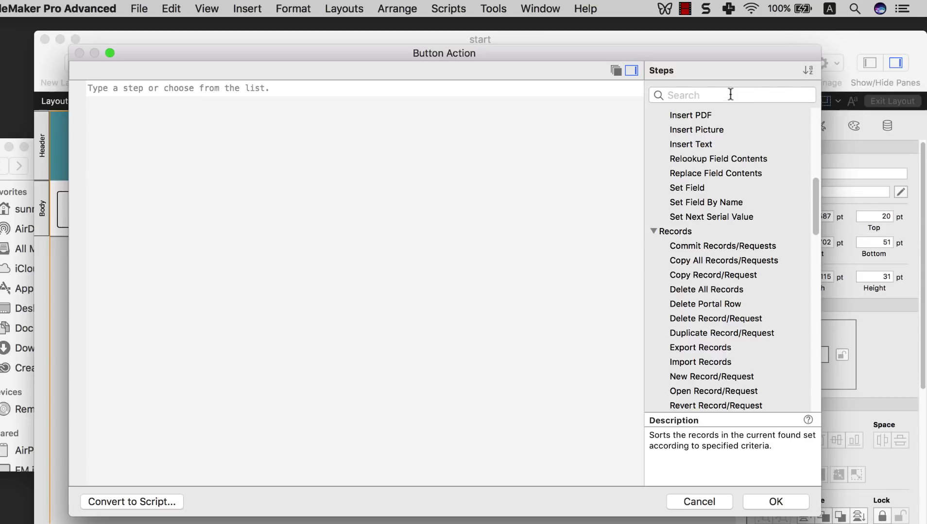
type("pe")
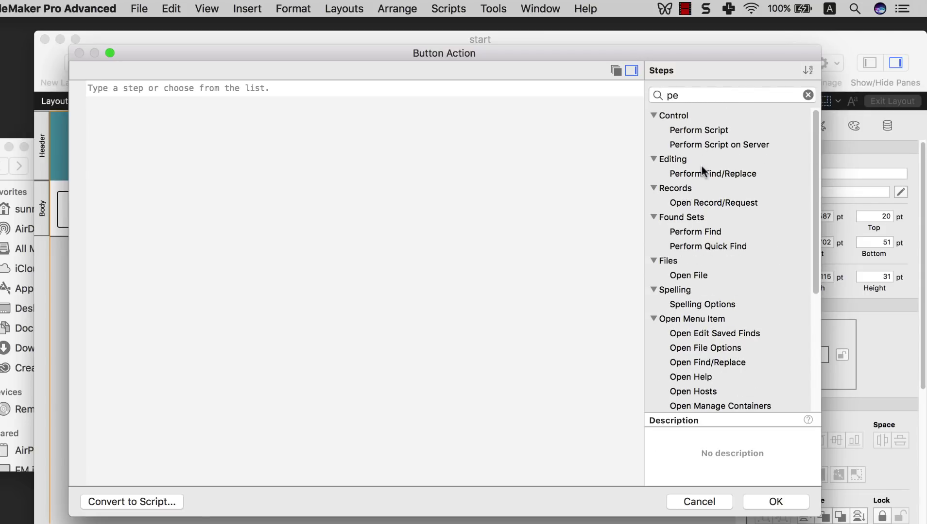
type("rfo")
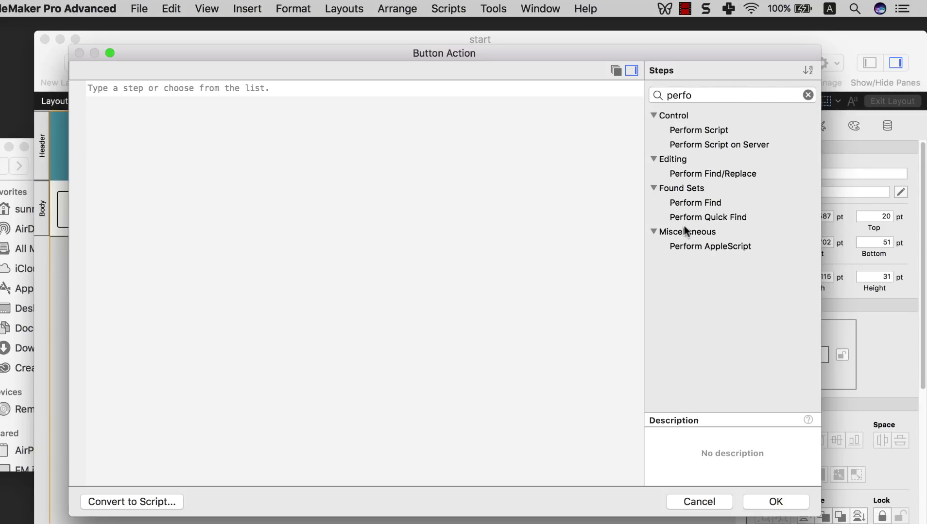
left_click(680, 174)
left_click(680, 188)
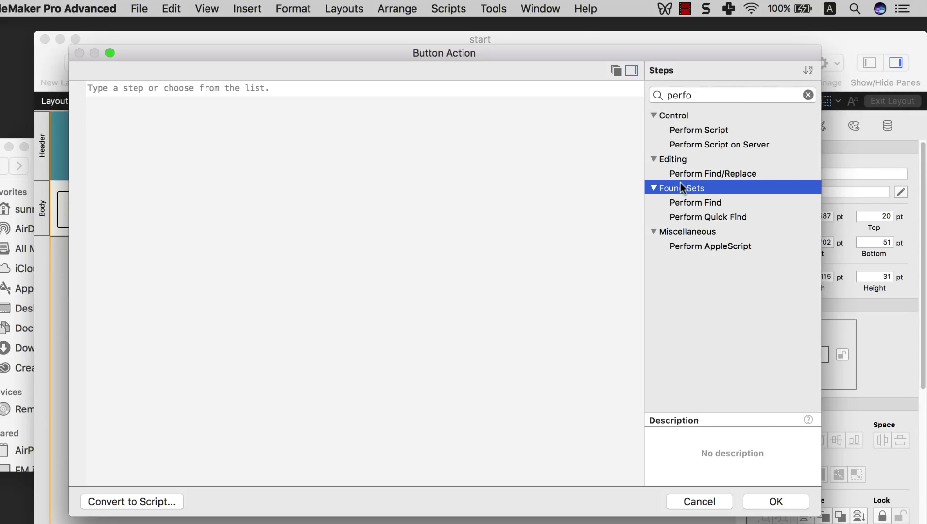
left_click(653, 188)
left_click(654, 188)
left_click(691, 204)
double_click(695, 205)
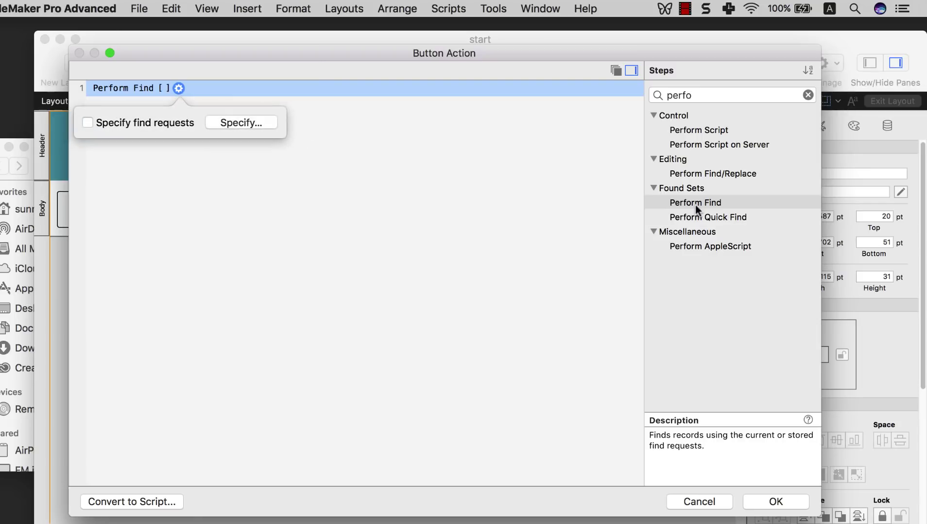
left_click(433, 192)
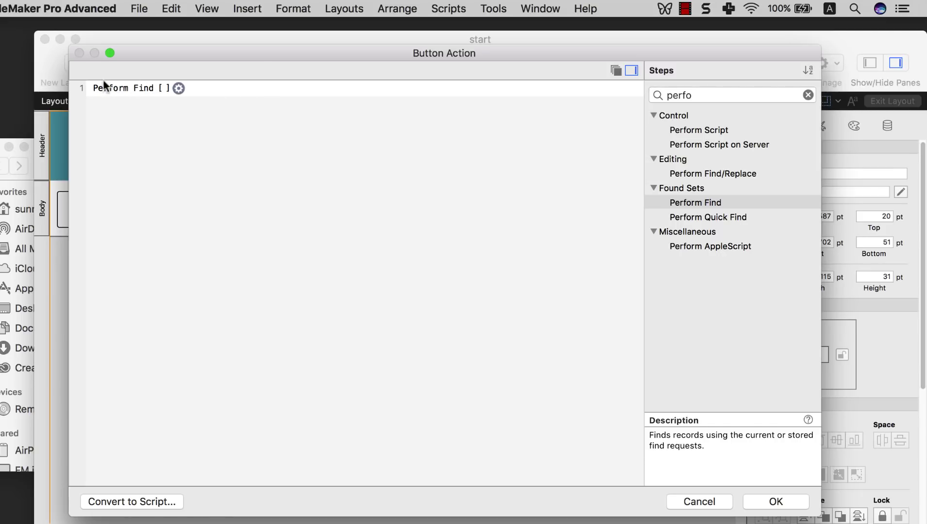
left_click(179, 88)
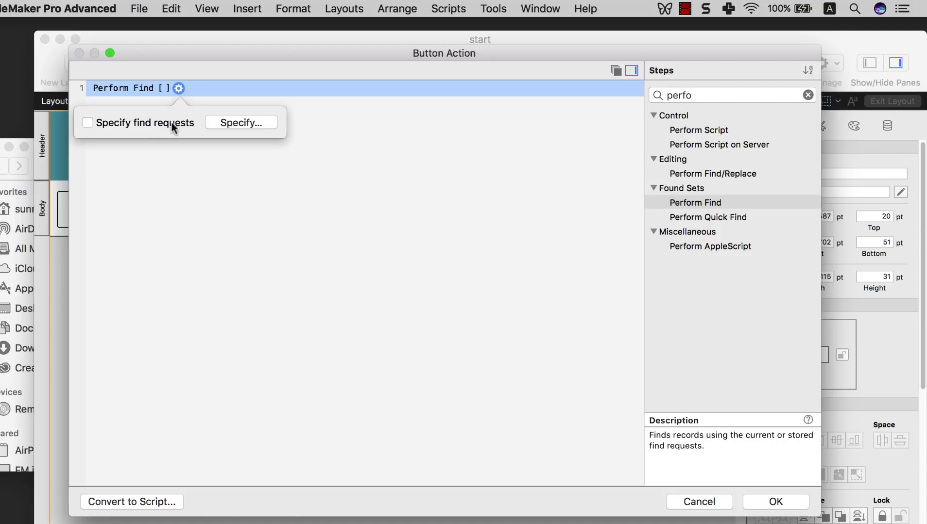
- Remove the existing Model find request from the Perform Find step
left_click(225, 121)
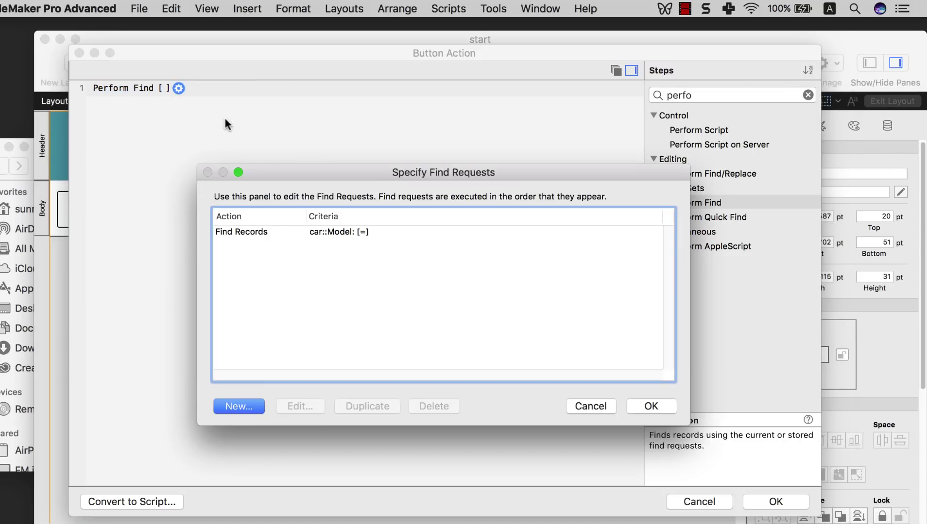
left_click(272, 234)
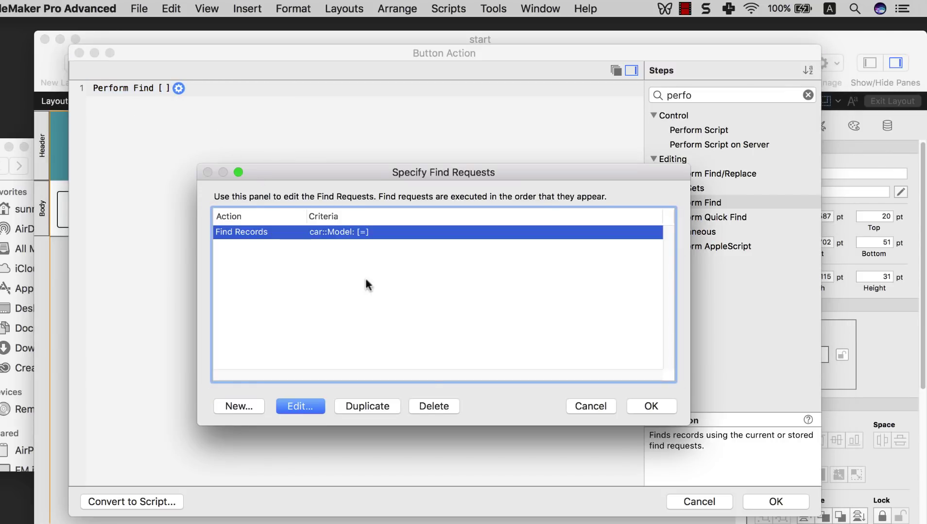
left_click(429, 405)
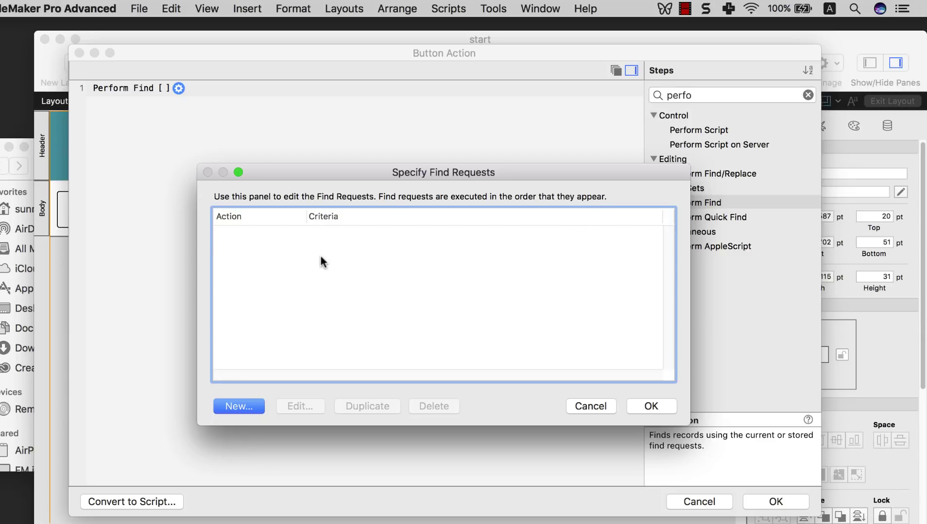
- Create a find request with Company equal to BMW and confirm the button's find action
left_click(239, 406)
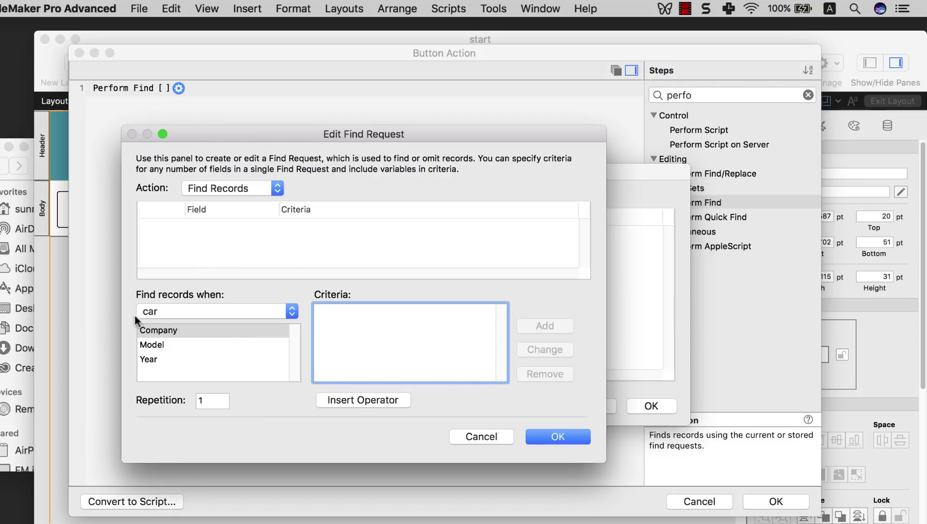
left_click(167, 335)
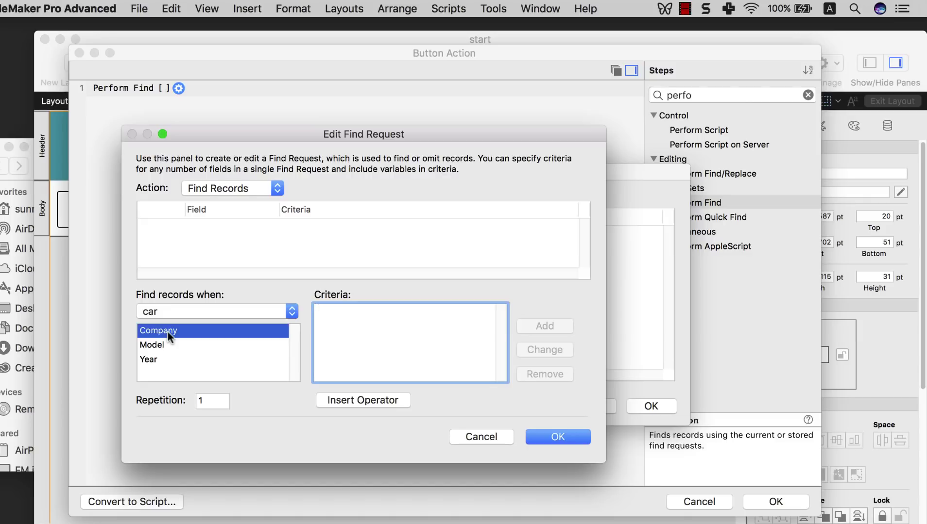
left_click(351, 327)
type("BMW")
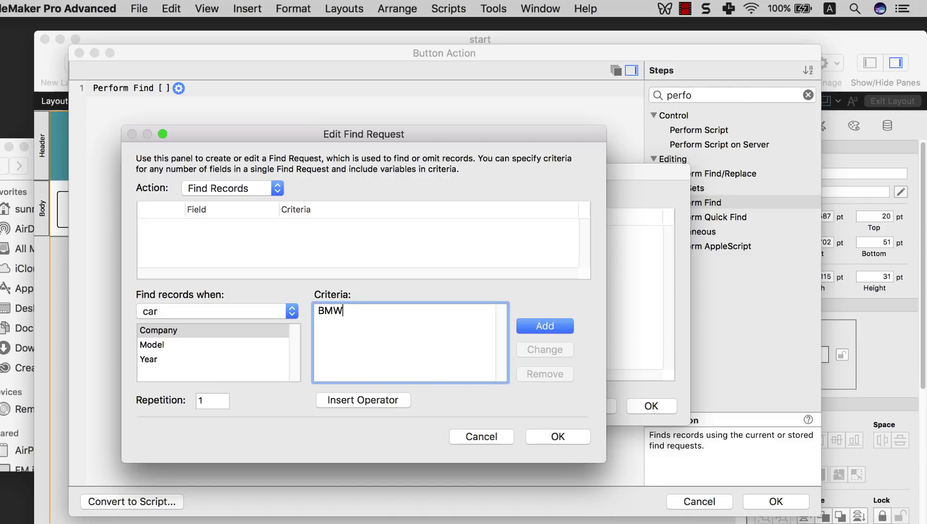
left_click(546, 331)
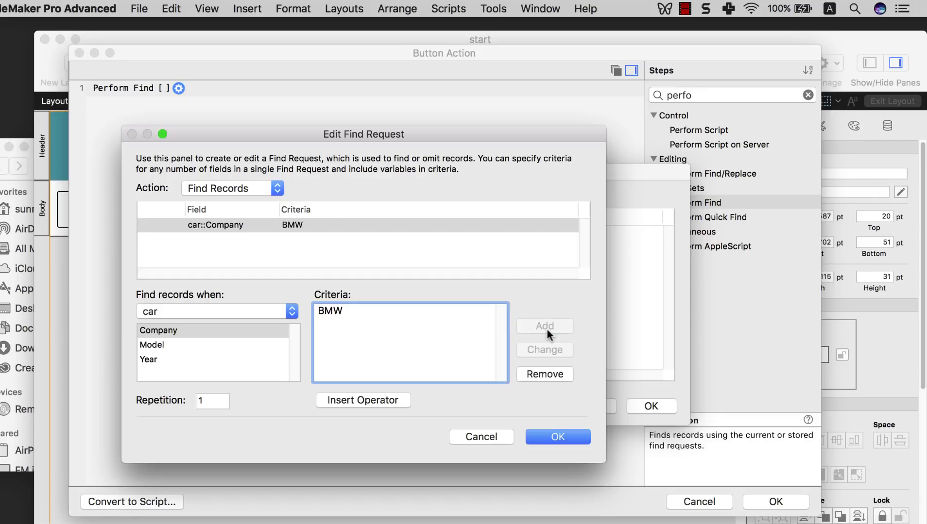
left_click(558, 437)
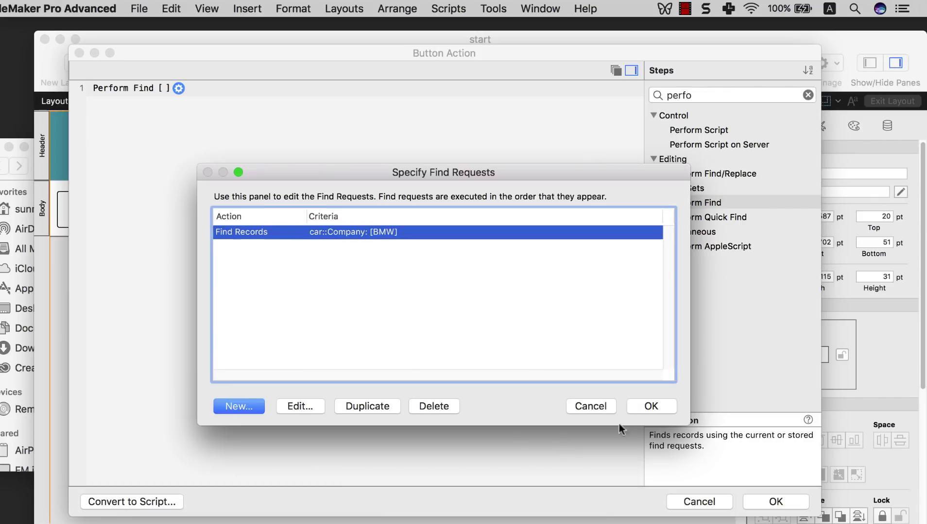
left_click(653, 408)
left_click(532, 378)
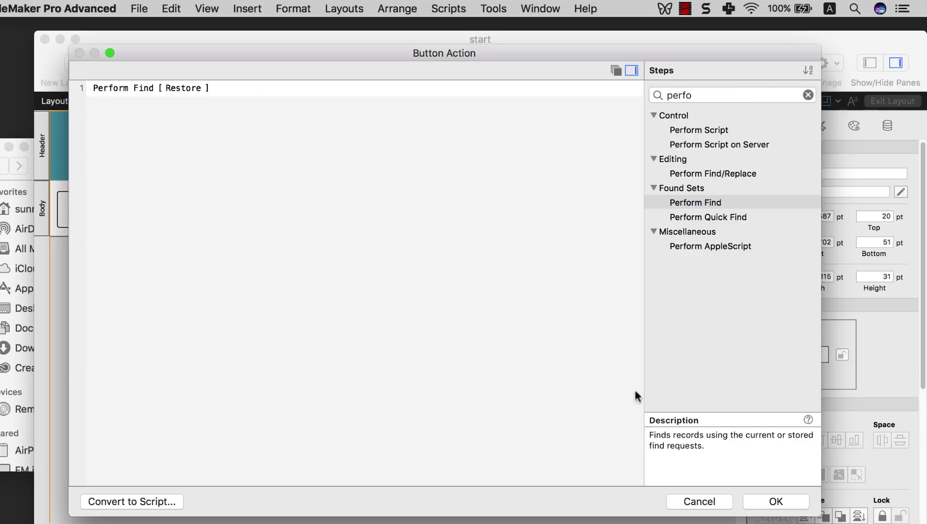
left_click(775, 503)
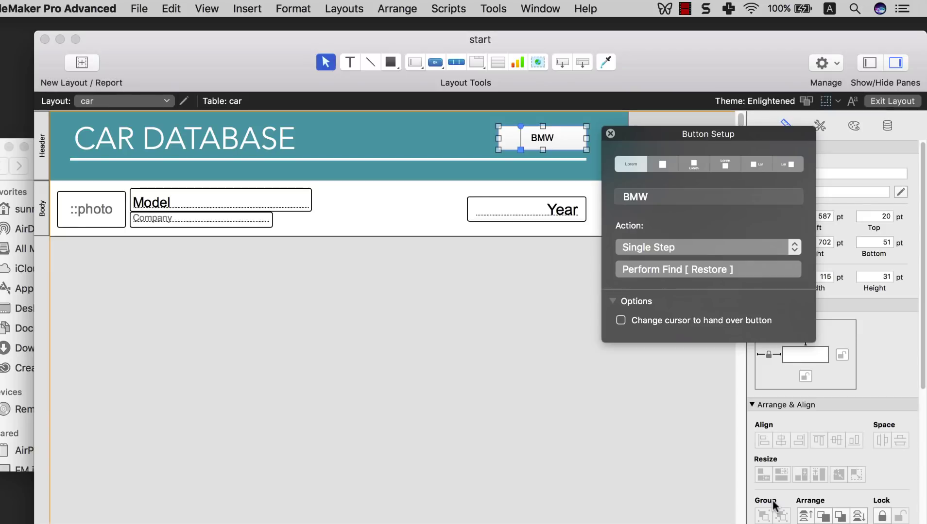
- Test the BMW button in Browse mode, finding 36 of 347 records, then return to Layout mode
left_click(529, 326)
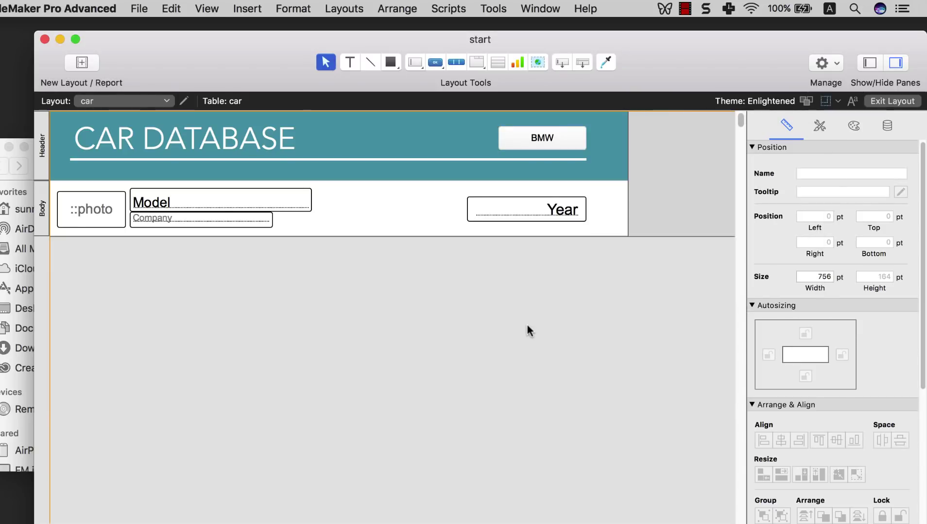
left_click(207, 8)
left_click(212, 29)
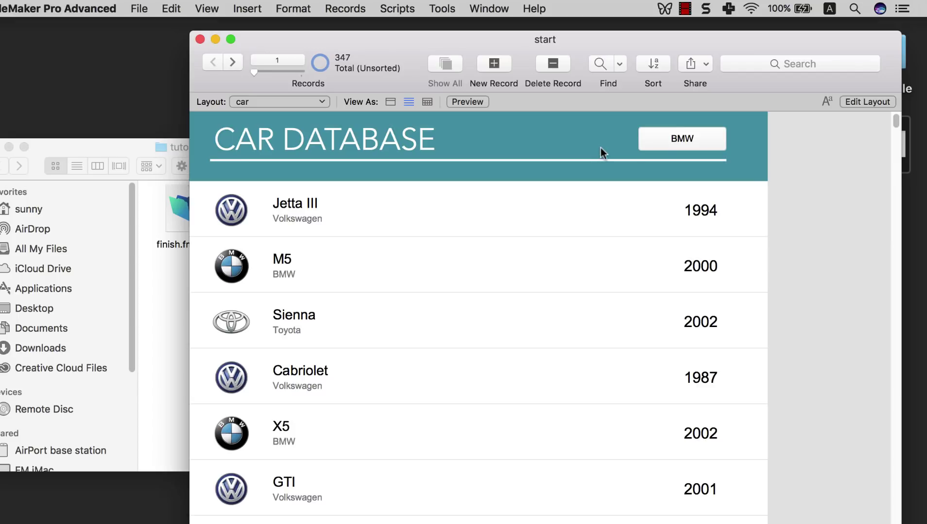
scroll(501, 195, "down", 3)
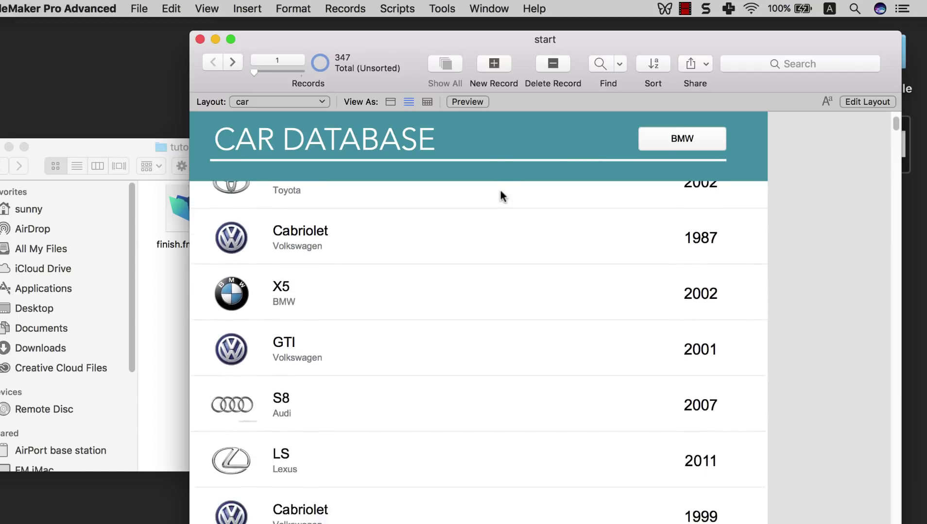
scroll(501, 195, "up", 3)
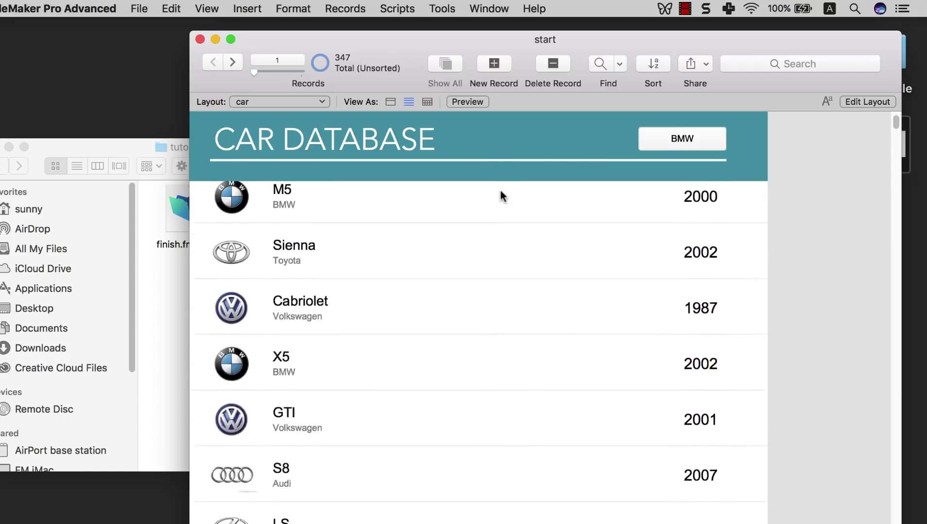
left_click(688, 141)
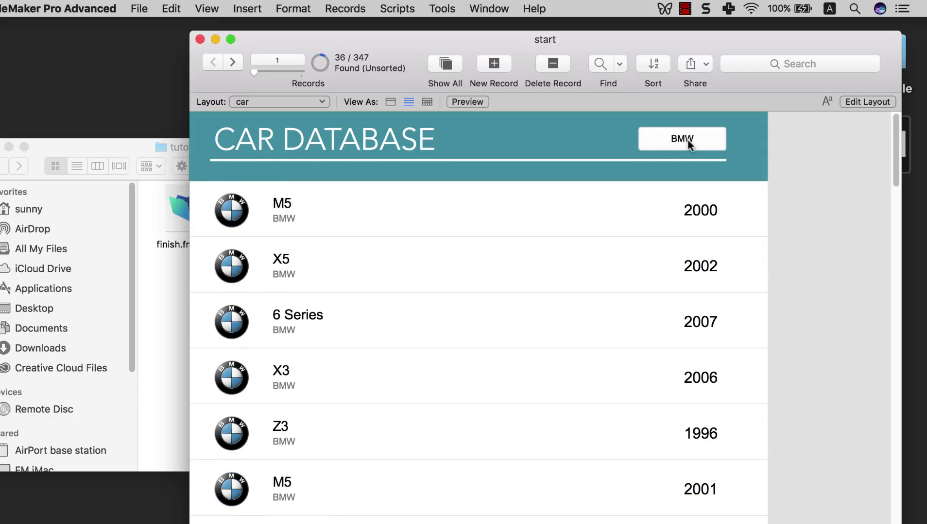
scroll(403, 252, "down", 3)
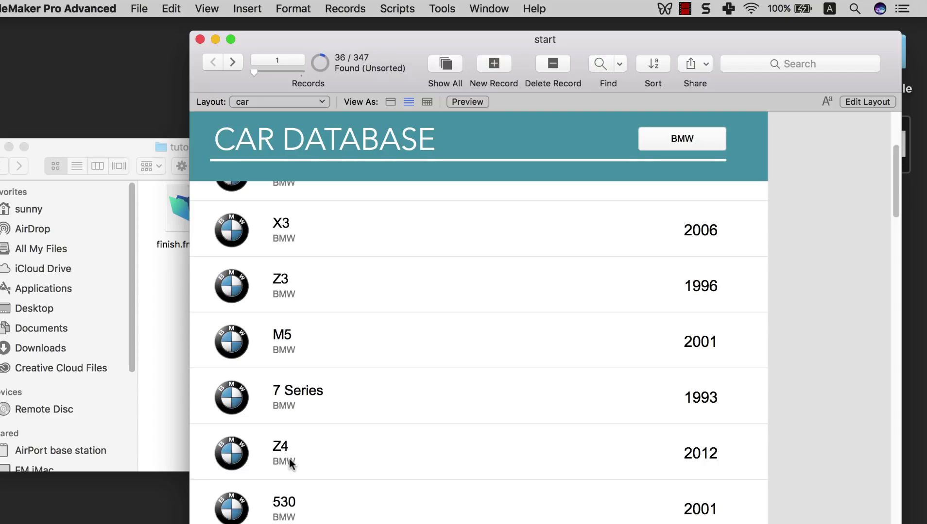
scroll(609, 272, "up", 3)
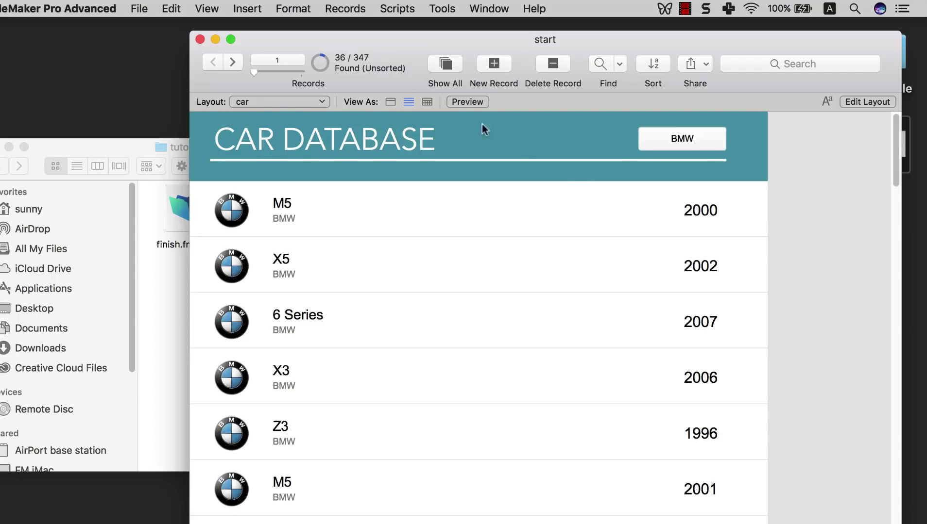
left_click(217, 10)
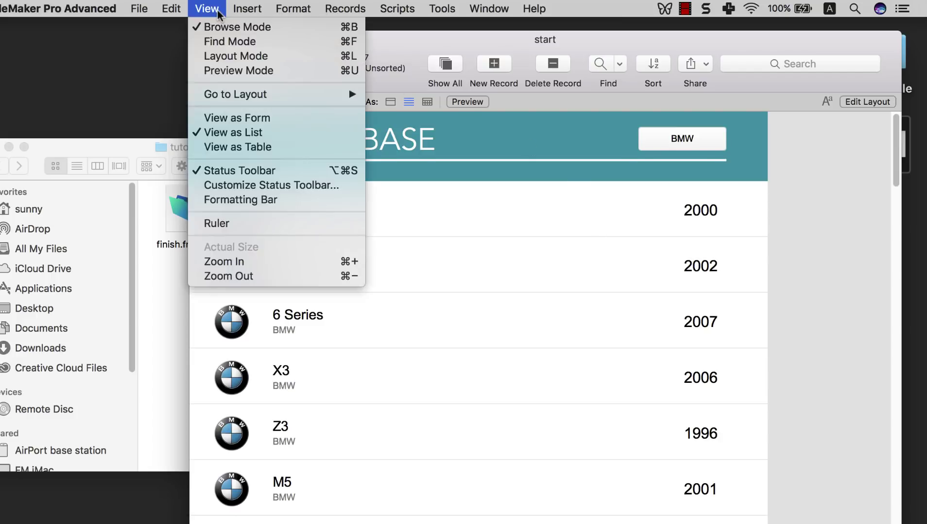
left_click(221, 58)
double_click(525, 140)
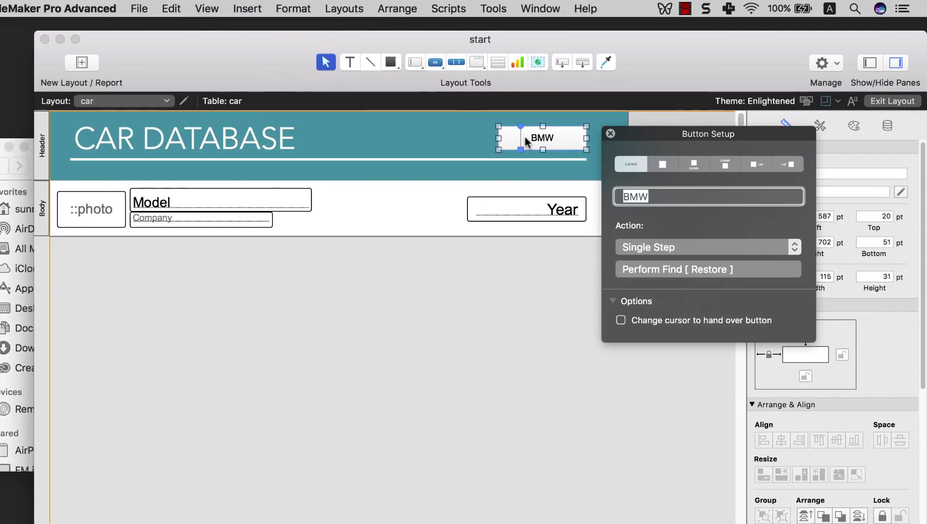
left_click(640, 248)
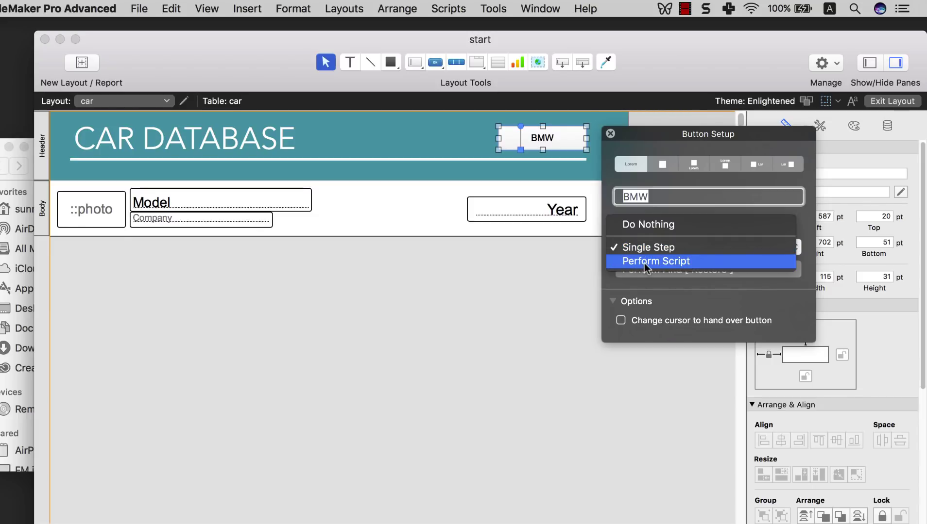
left_click(644, 263)
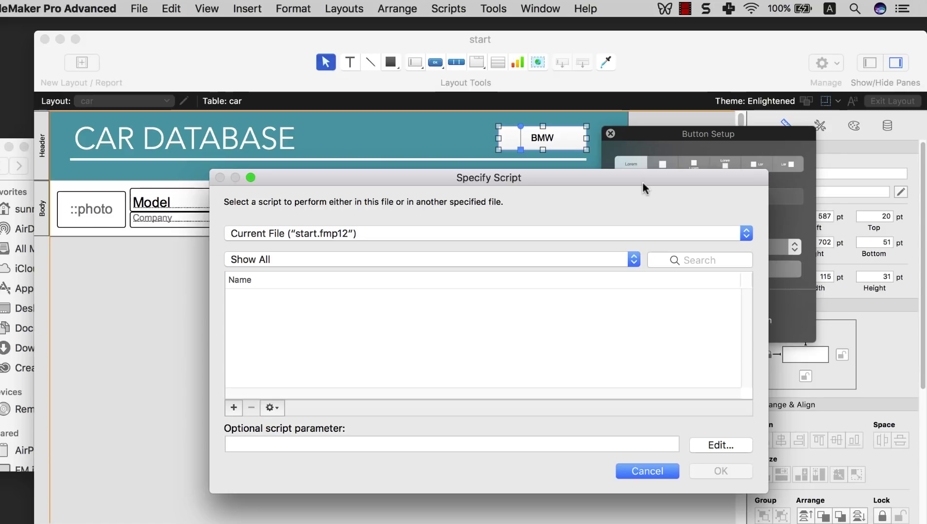
left_click_drag(642, 184, 472, 156)
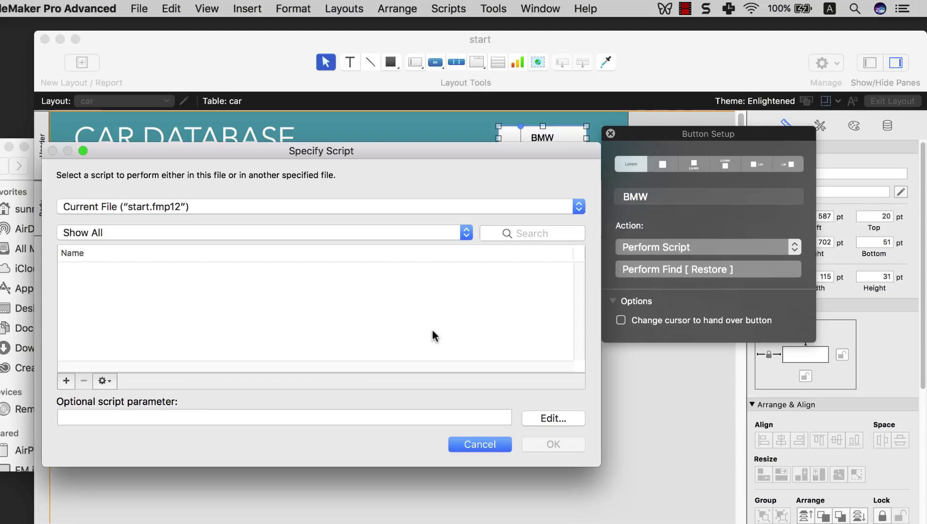
left_click(471, 444)
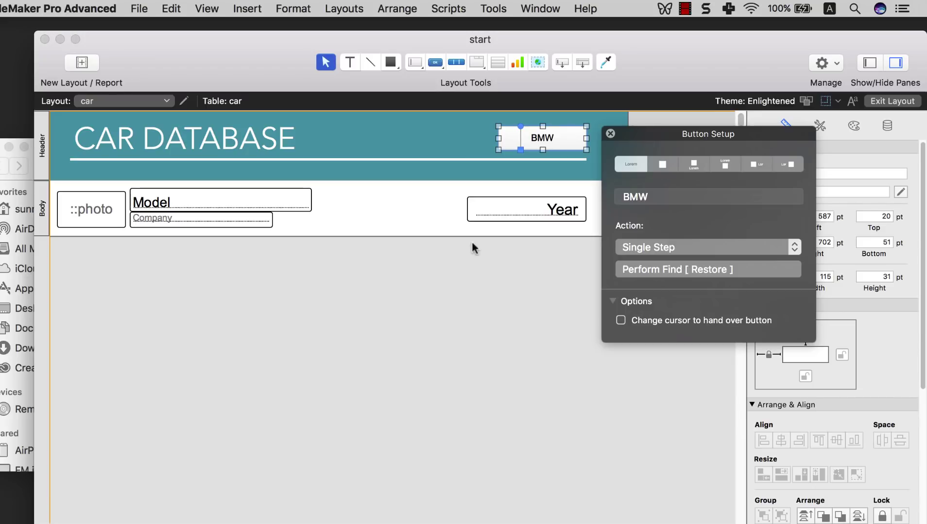
left_click(447, 9)
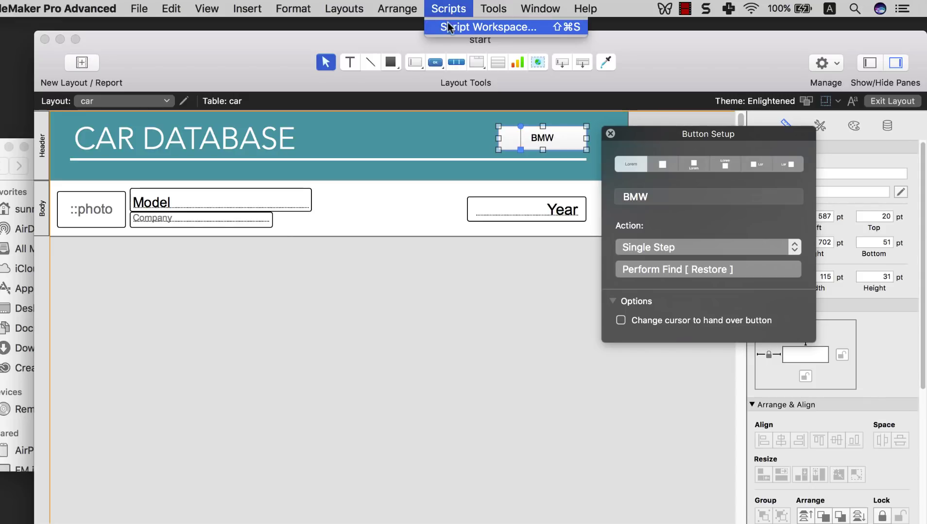
- Open the Script Workspace, add a New Script, and enlarge and reposition the workspace window
left_click(448, 23)
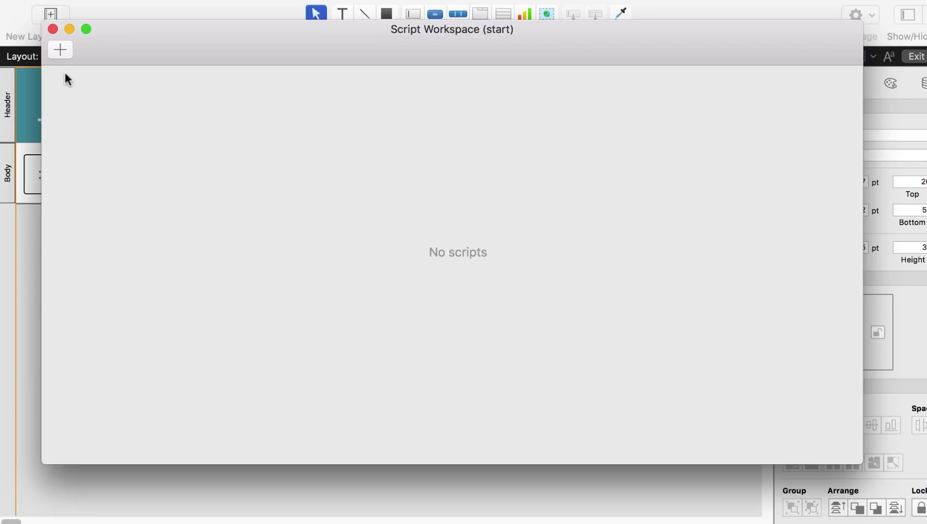
left_click(58, 55)
left_click(288, 150)
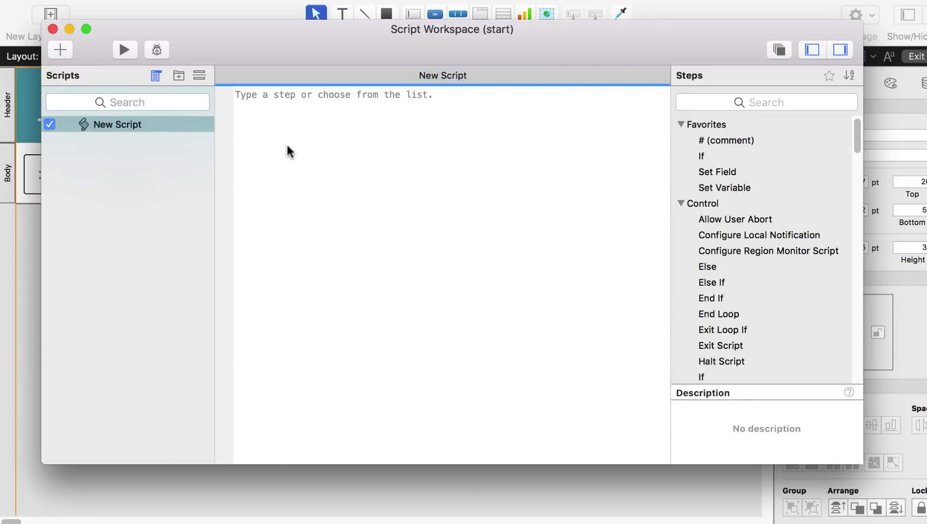
left_click_drag(862, 465, 907, 506)
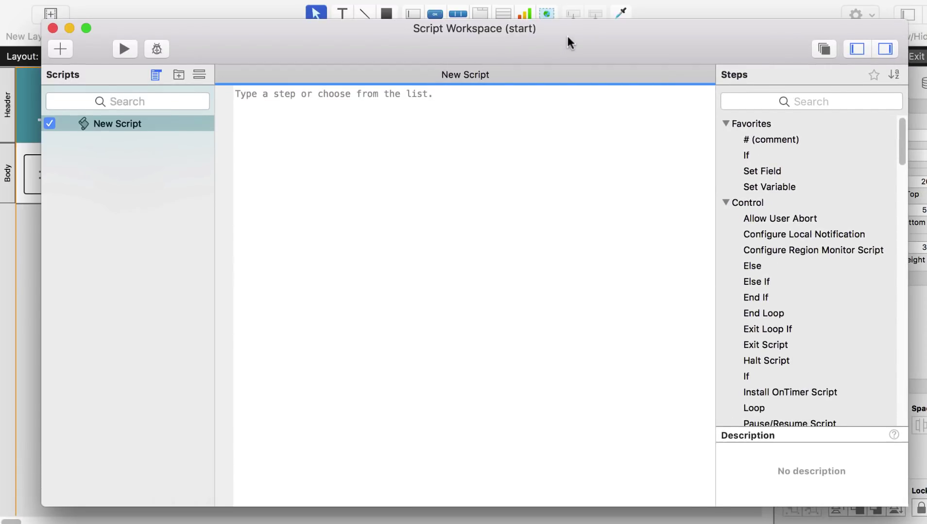
left_click_drag(567, 37, 550, 33)
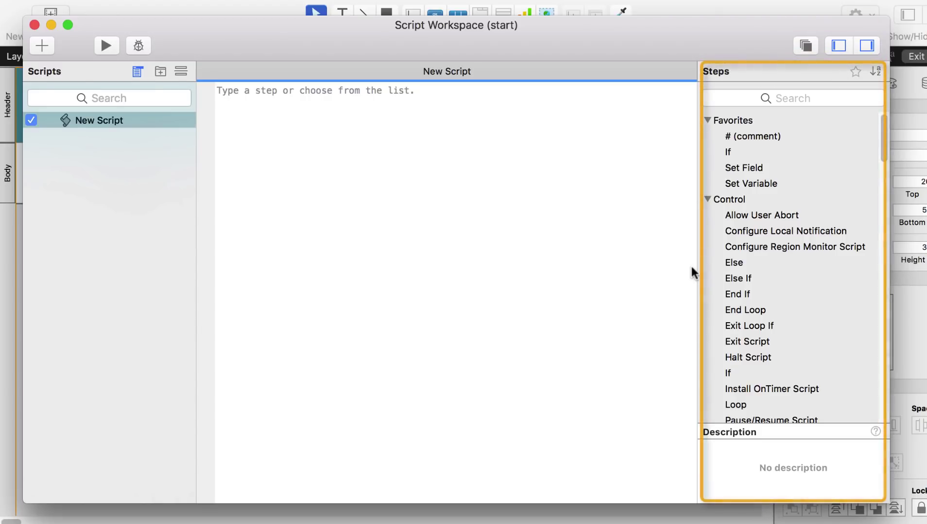
scroll(767, 156, "down", 5)
scroll(767, 156, "down", 10)
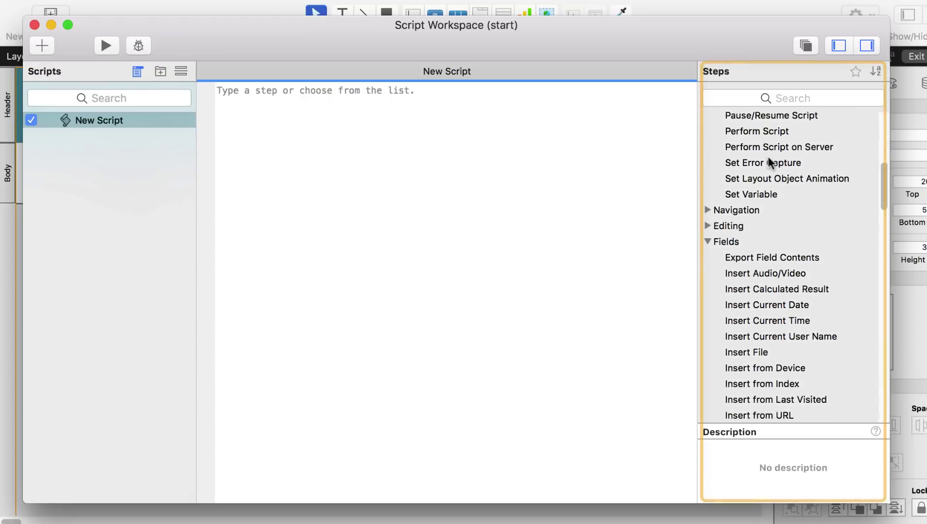
scroll(767, 154, "up", 1)
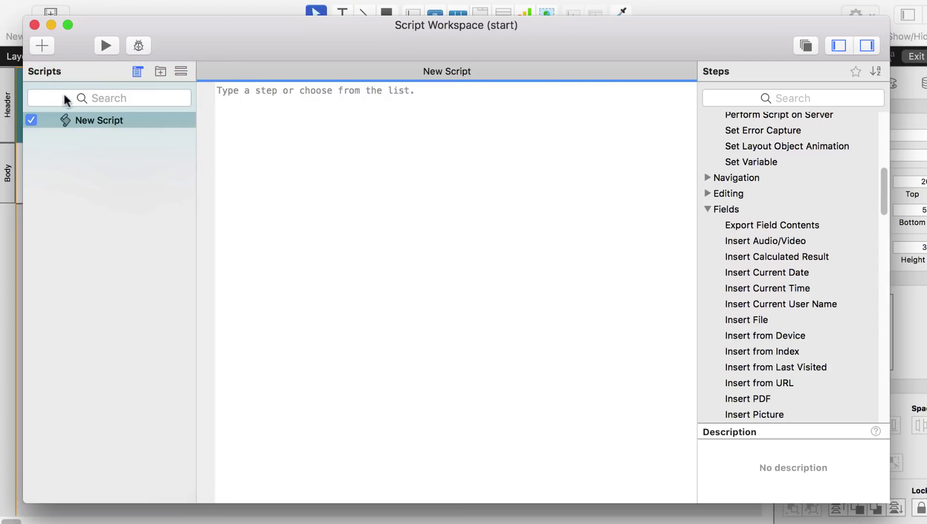
- Add four more new scripts to the Scripts list
left_click(42, 49)
left_click(42, 50)
left_click(42, 49)
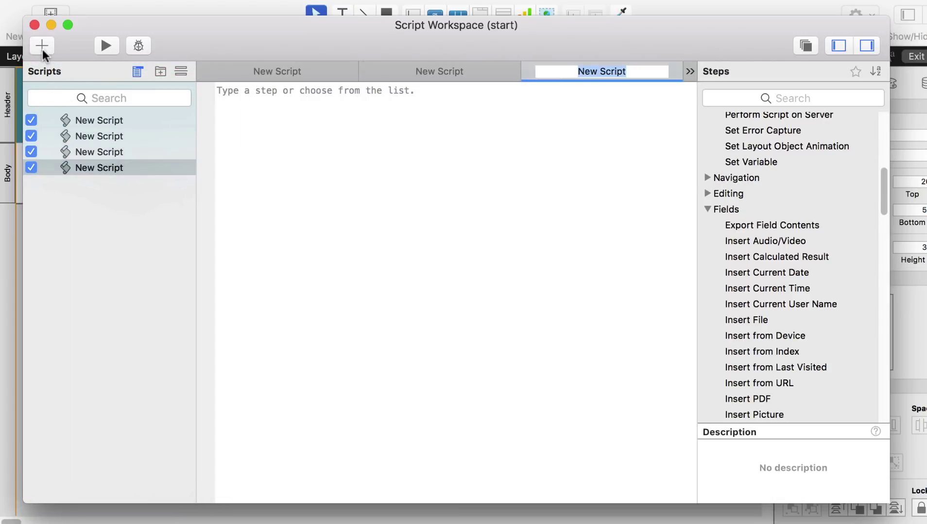
left_click(41, 49)
left_click(92, 131)
- Select scripts two through five and permanently delete them
left_click(93, 125)
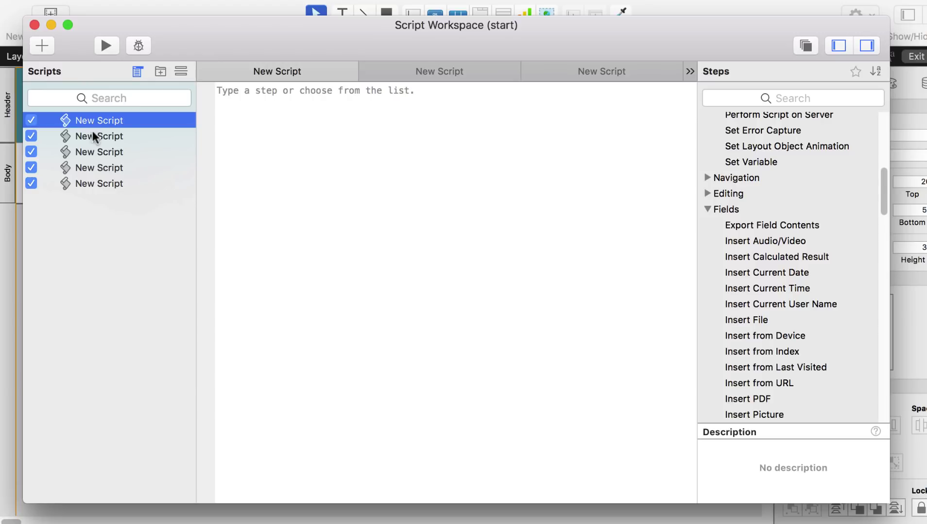
left_click(93, 134)
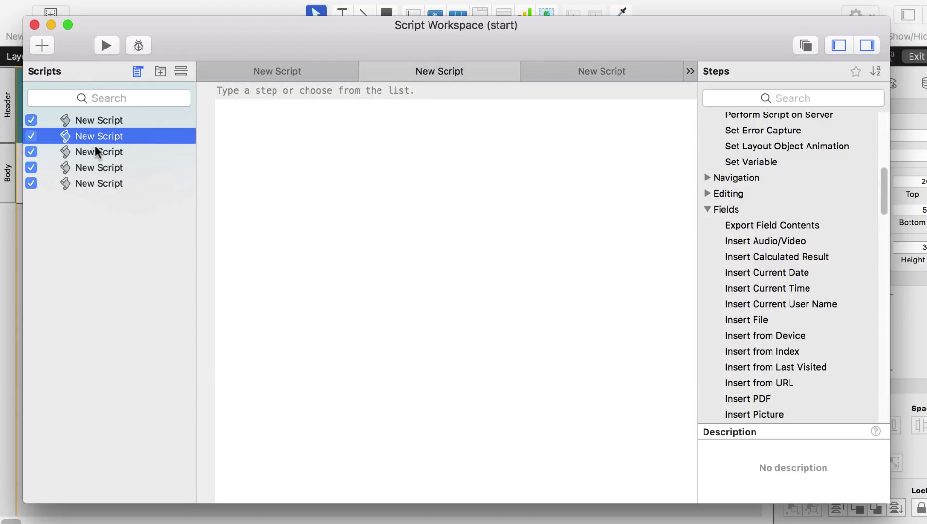
left_click(94, 146)
left_click(97, 137)
left_click(176, 116)
left_click(163, 134)
left_click(131, 152)
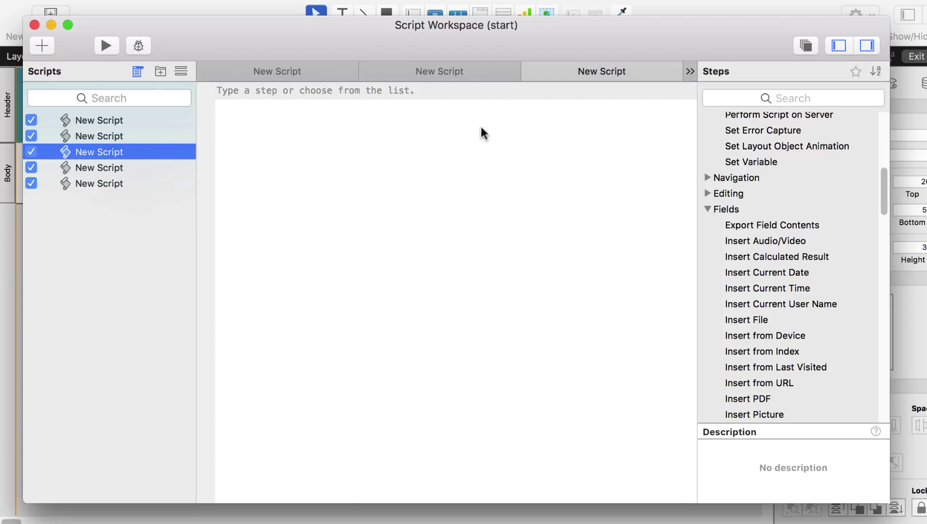
left_click(166, 136)
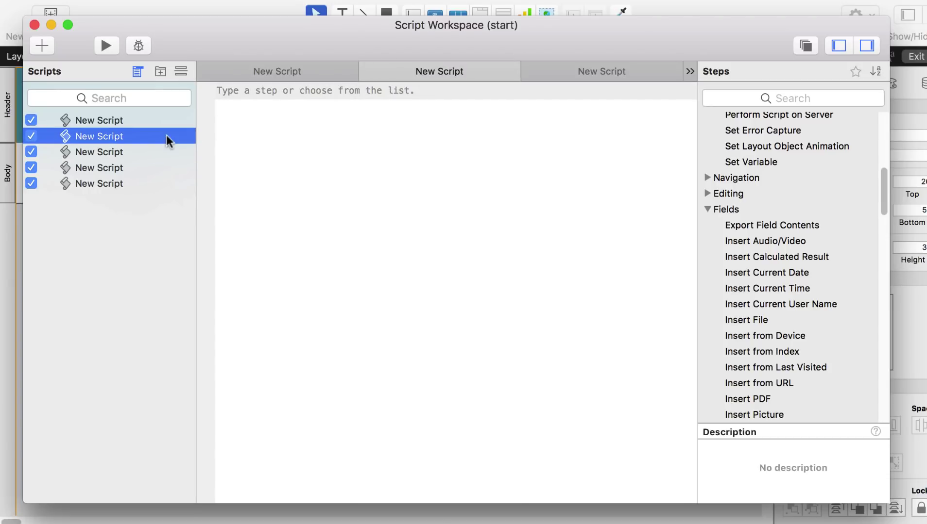
left_click(151, 183, "shift")
right_click(152, 182)
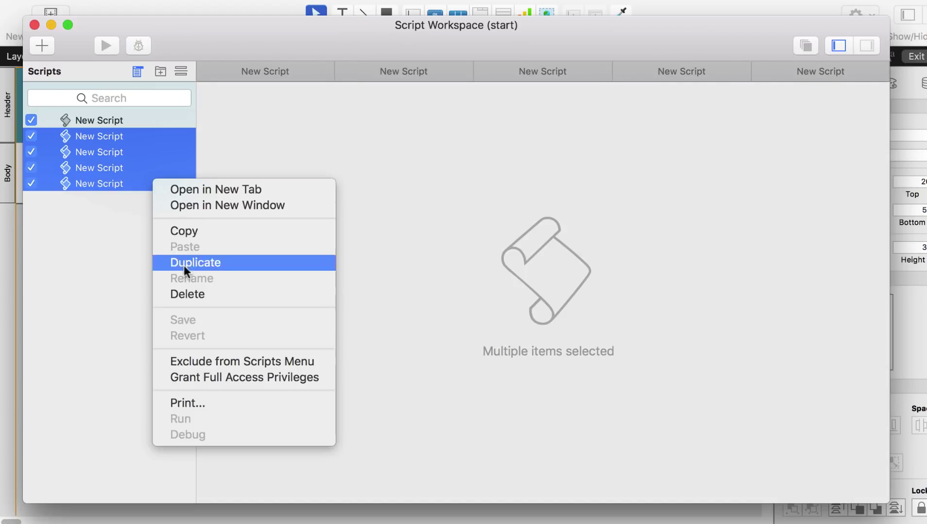
left_click(186, 293)
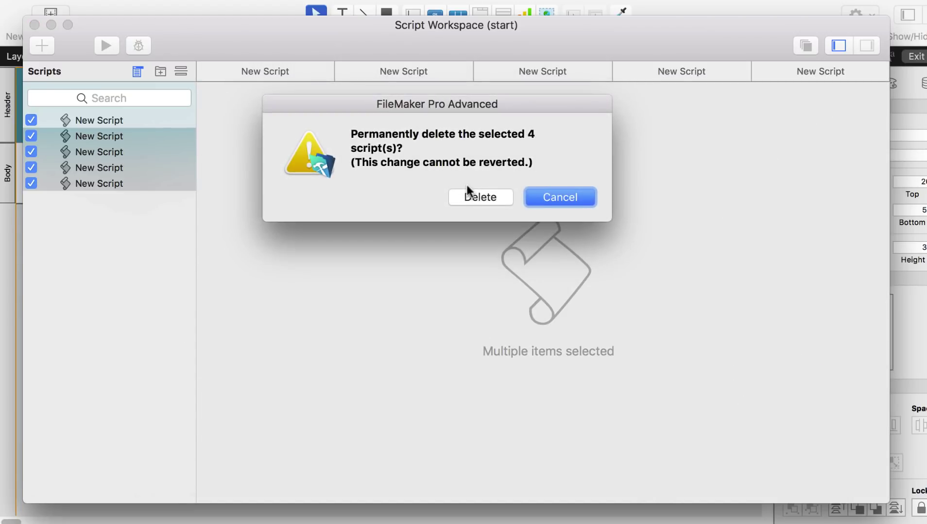
left_click(468, 195)
- Rename the remaining script to 'Find and sort'
left_click(120, 126)
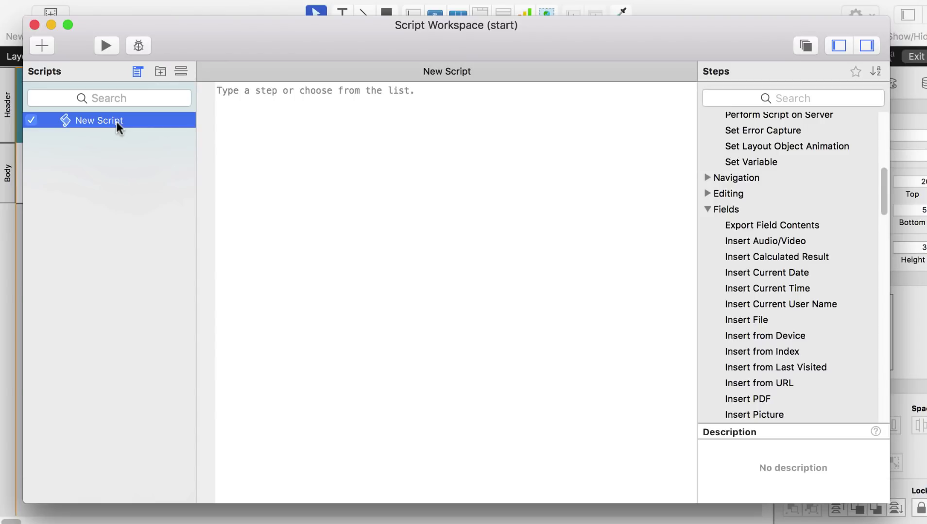
left_click(108, 121)
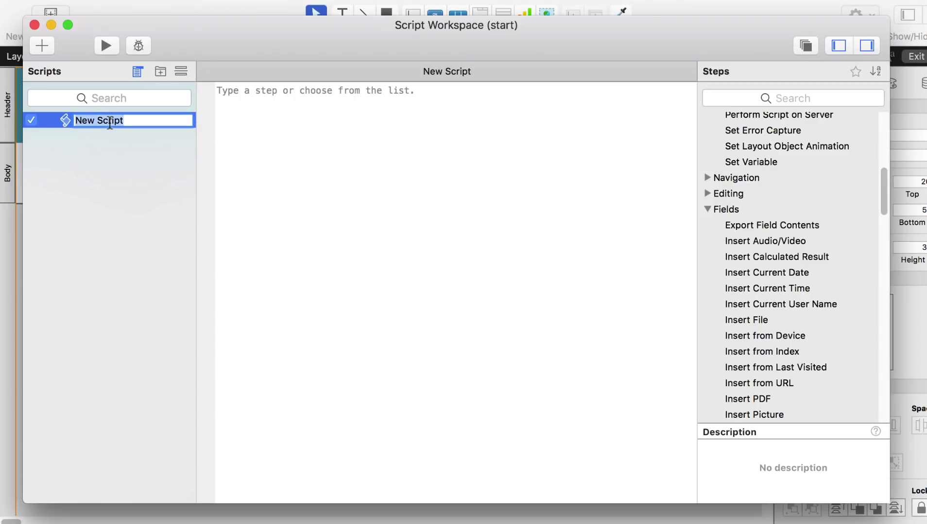
type("Find and sort")
key("Return")
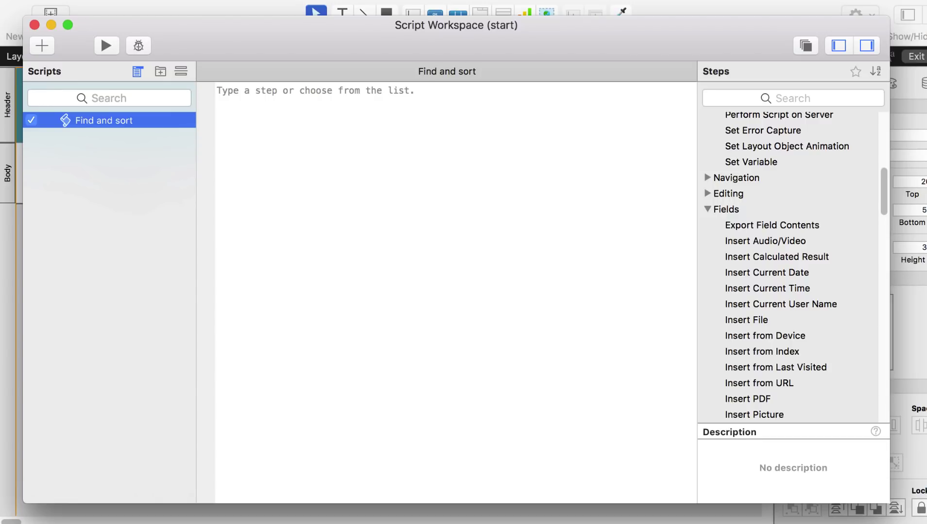
left_click(376, 142)
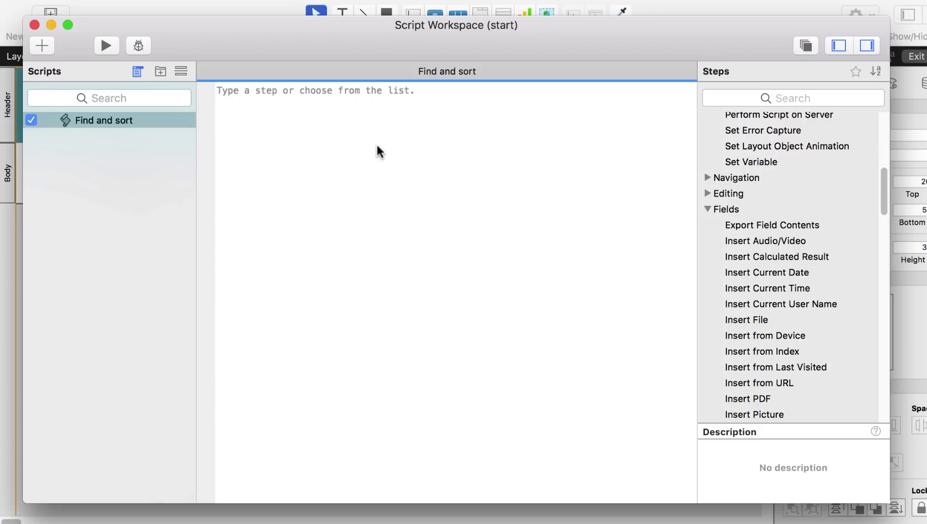
- Type 'per' in the script editor and add Perform Find as line 1, showing its options
scroll(760, 207, "down", 15)
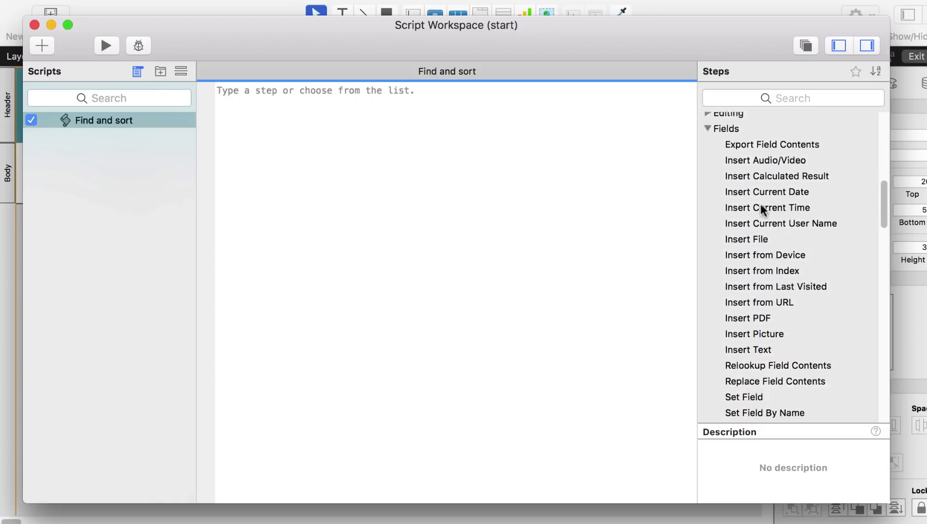
scroll(760, 204, "up", 5)
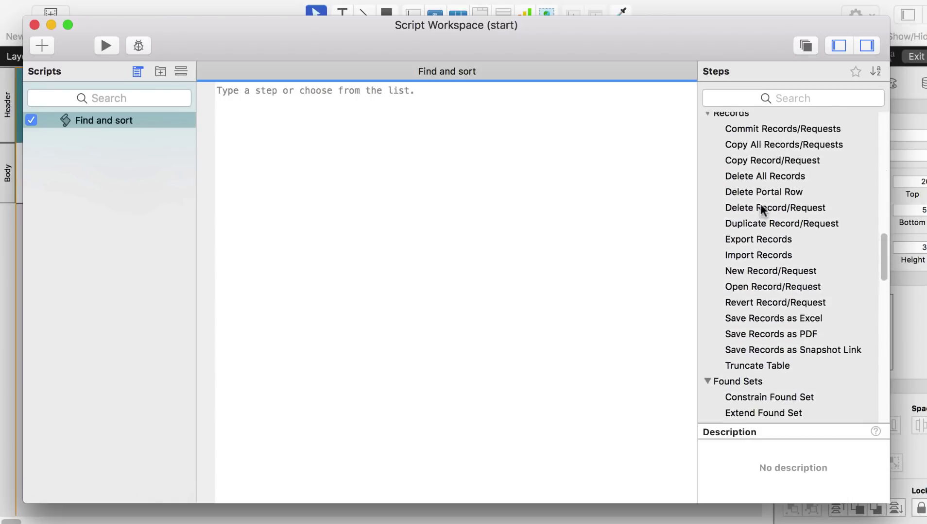
scroll(760, 204, "up", 1)
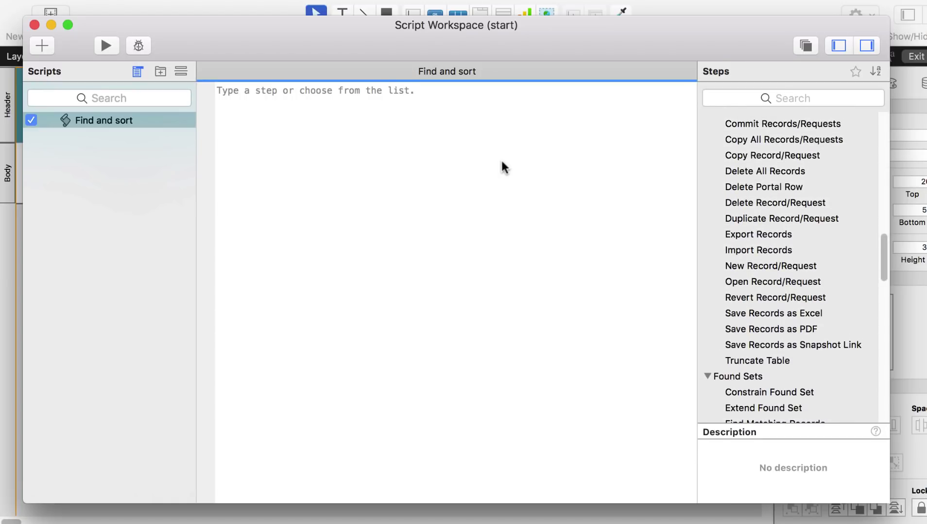
left_click(501, 161)
type("per")
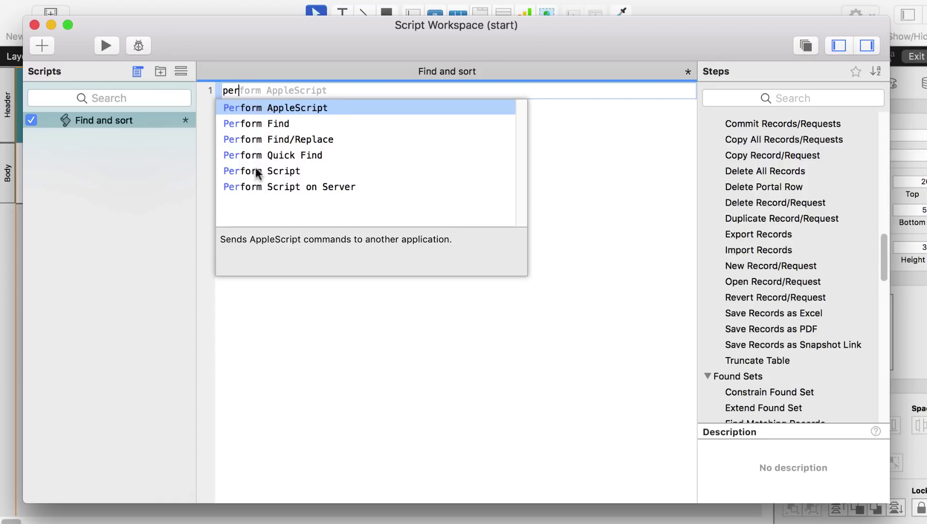
left_click(248, 127)
left_click(248, 127)
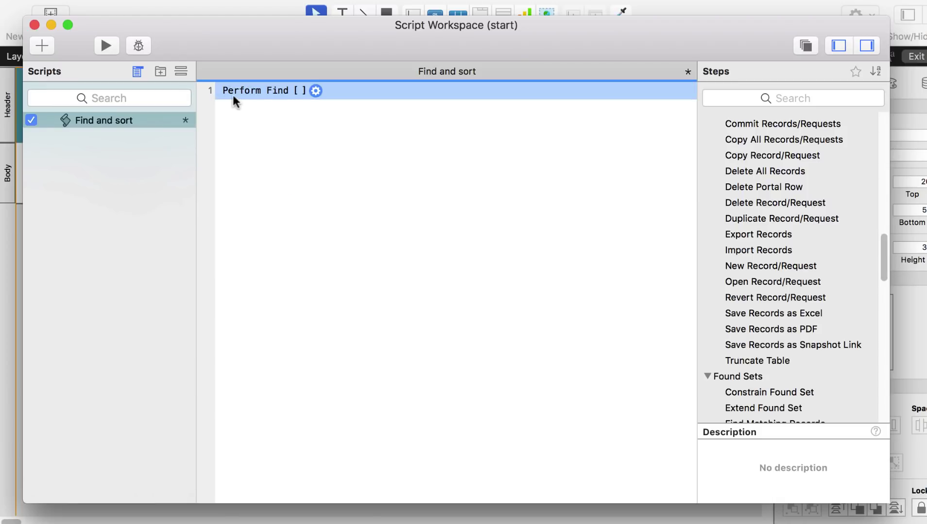
left_click(315, 91)
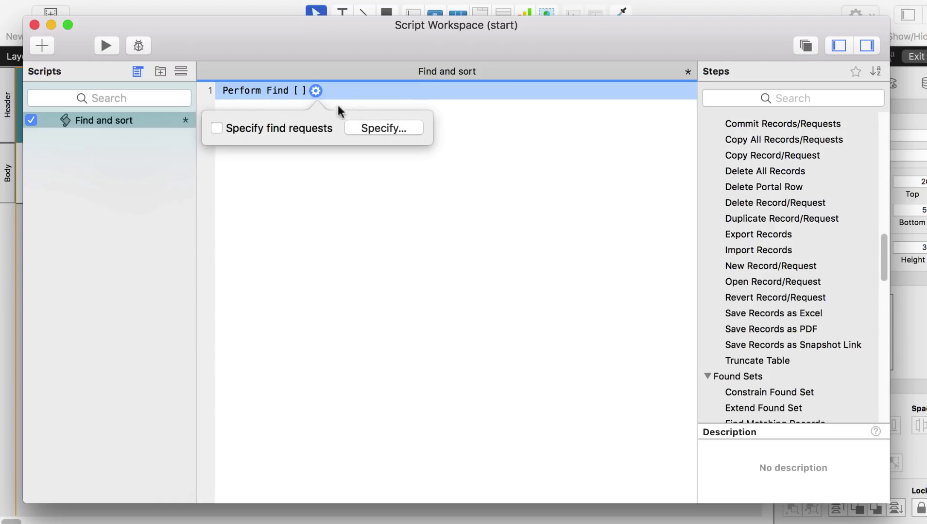
- Replace the Perform Find request's old criterion with Company equal to BMW and save the request
left_click(367, 128)
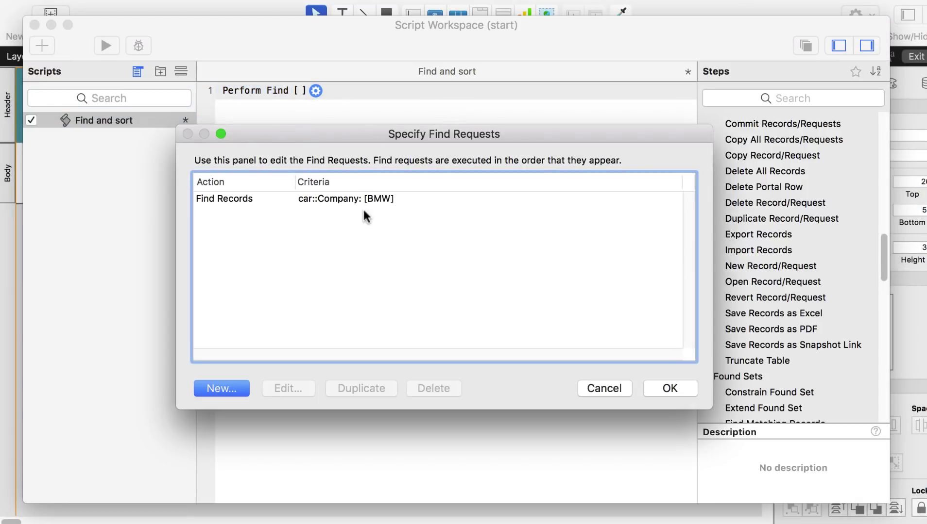
left_click(370, 202)
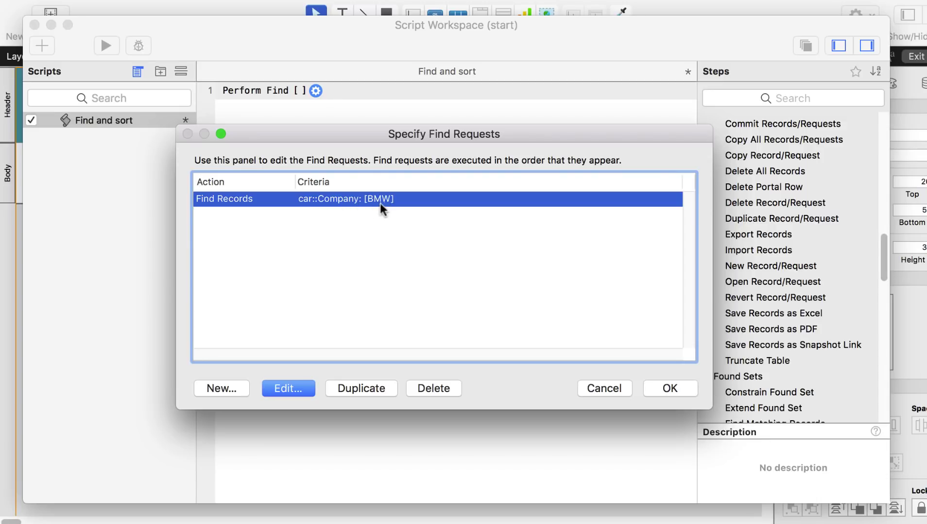
double_click(314, 197)
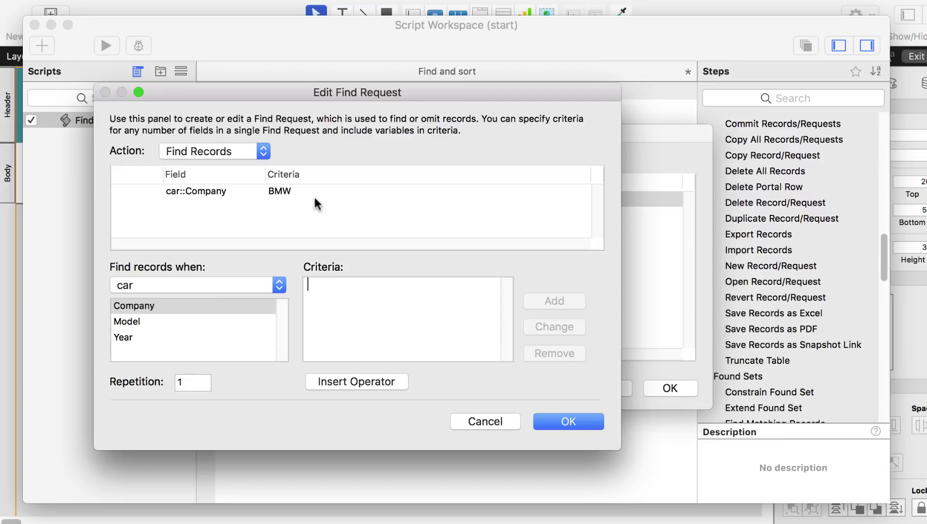
left_click(291, 193)
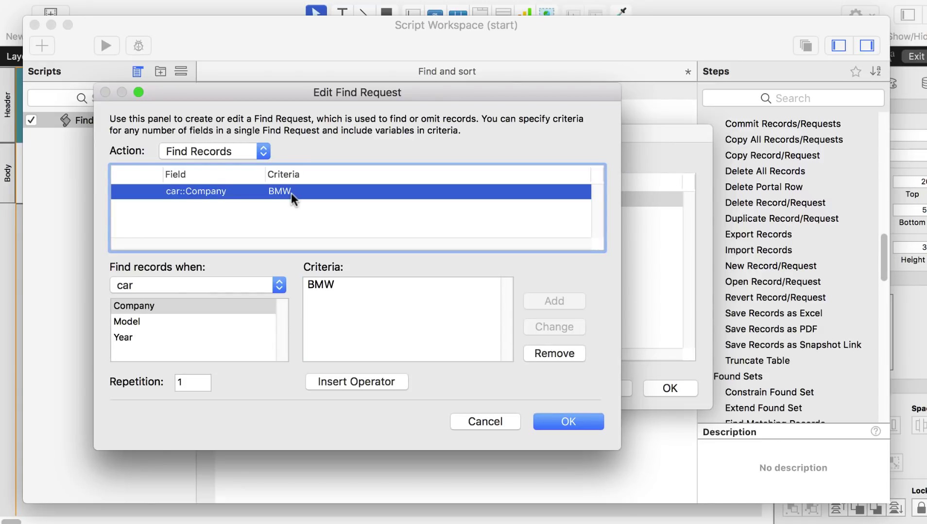
left_click(548, 348)
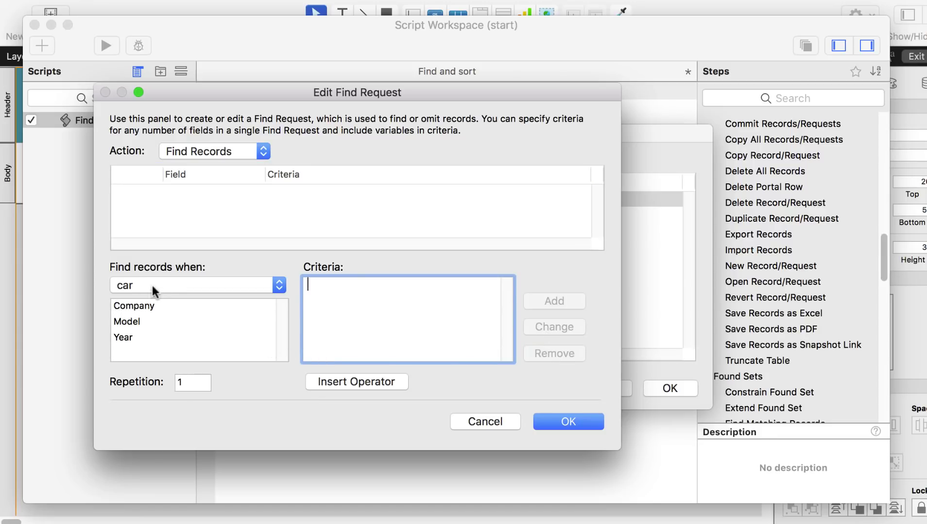
left_click(130, 306)
left_click(342, 287)
type("BMW")
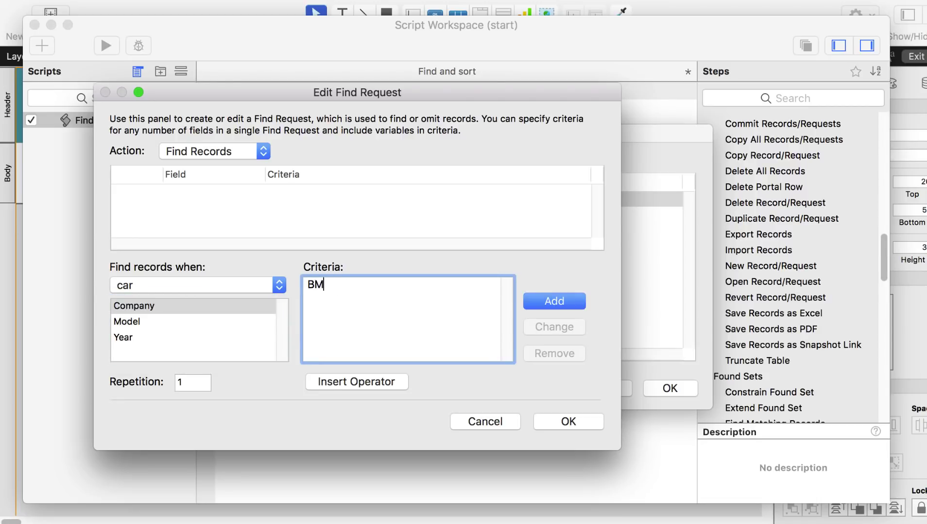
left_click(549, 302)
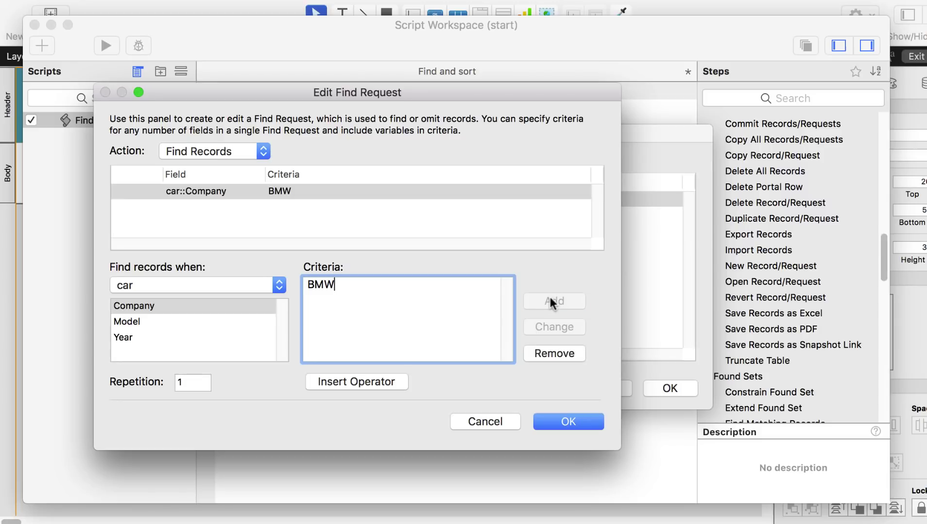
left_click(571, 421)
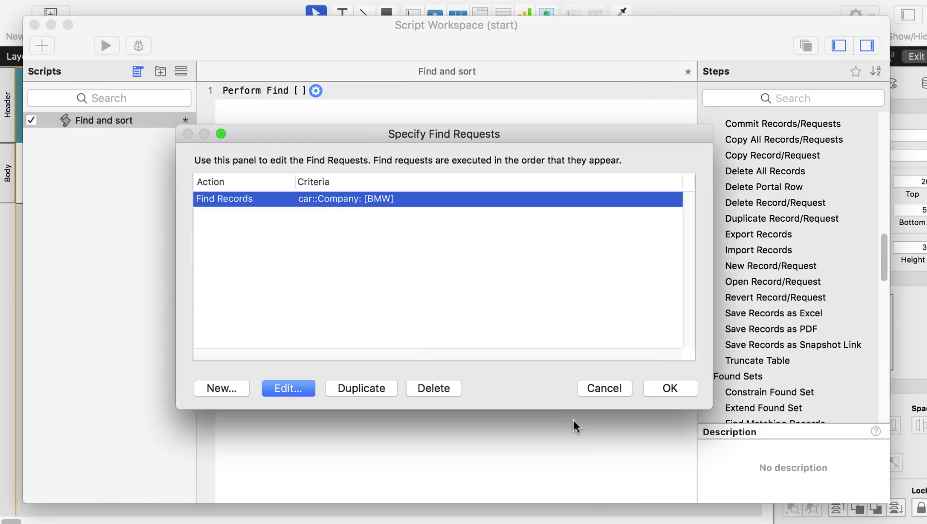
left_click(656, 390)
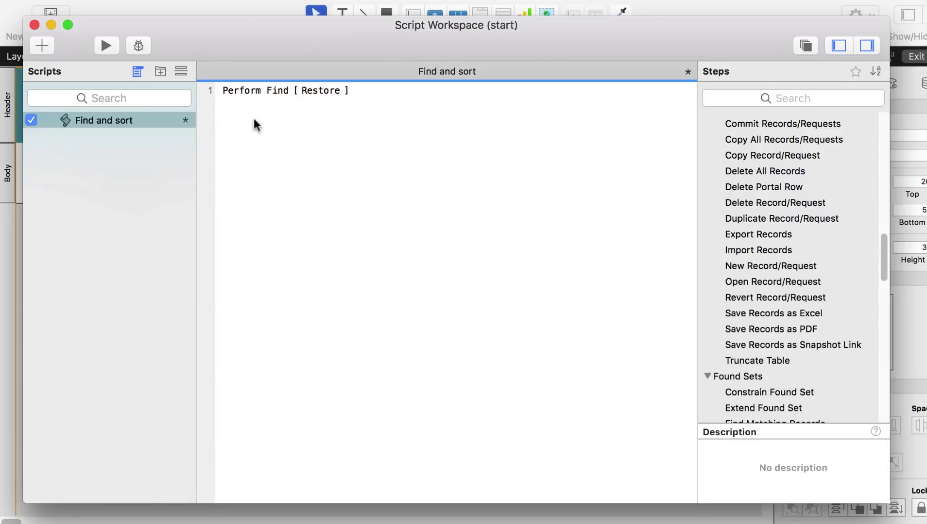
- Insert a Sort Records step as line 2, below Perform Find
mouse_move(243, 96)
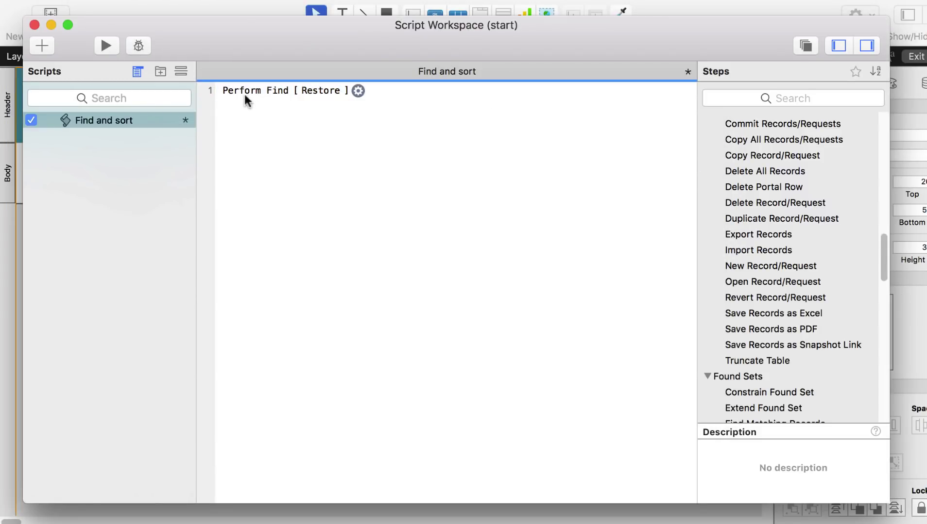
left_click(383, 102)
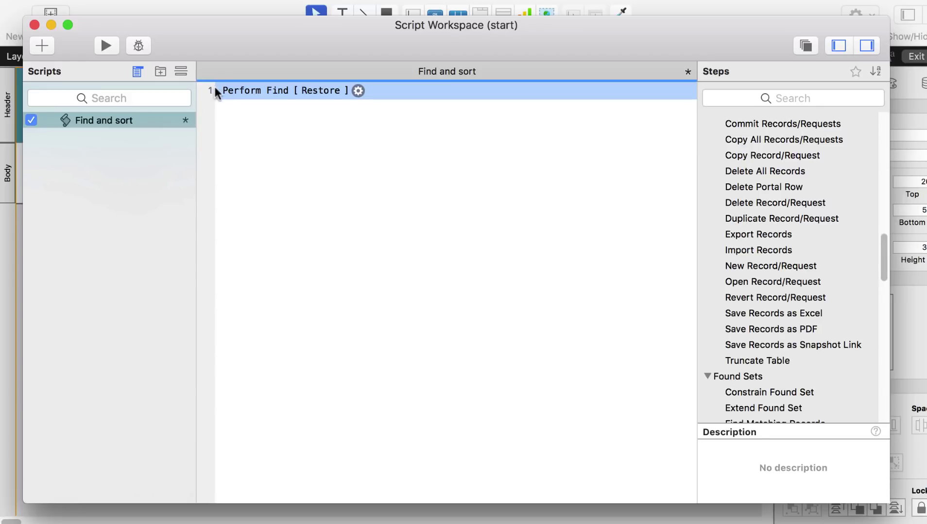
key("Return")
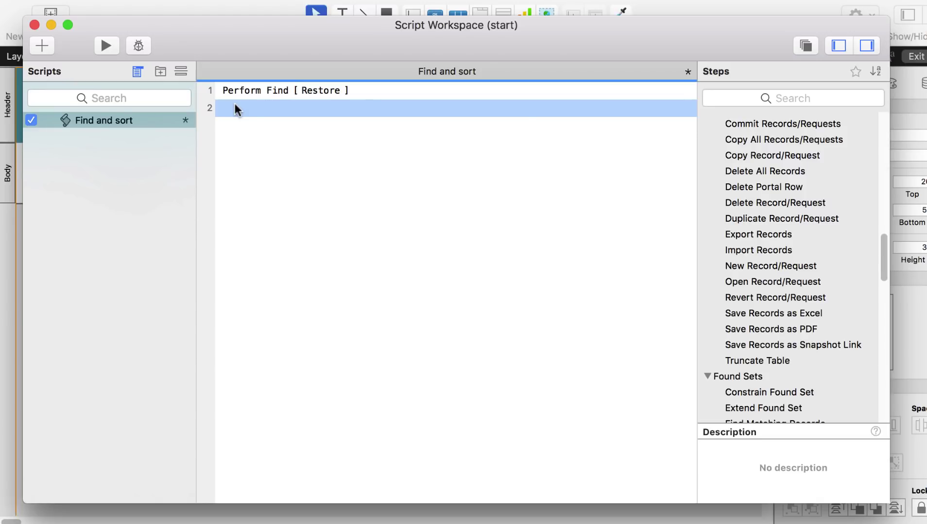
type("sort")
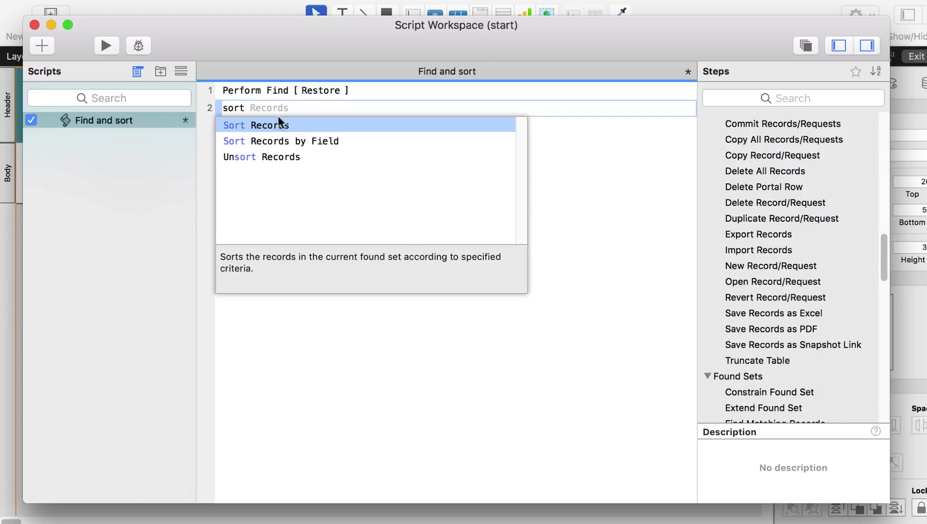
left_click(274, 126)
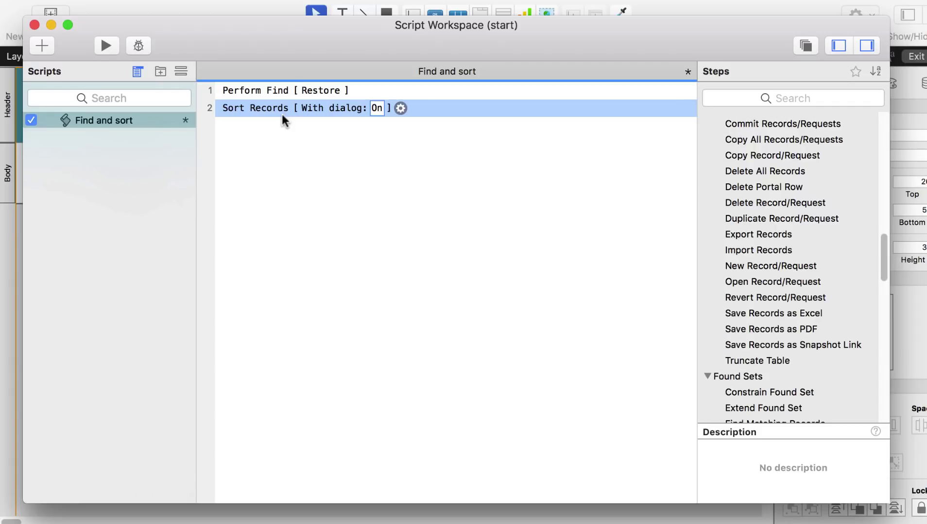
- Set the Sort Records step to sort by Year in descending order
left_click(398, 110)
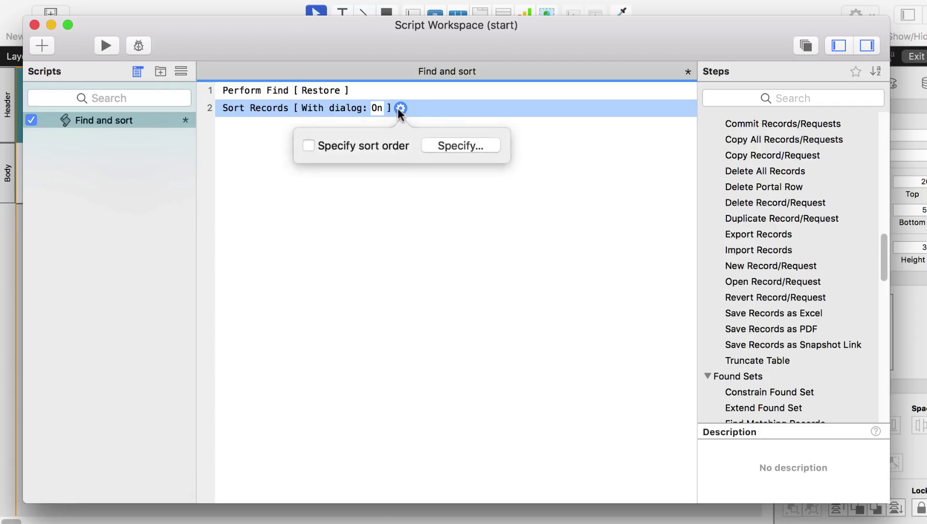
left_click(455, 146)
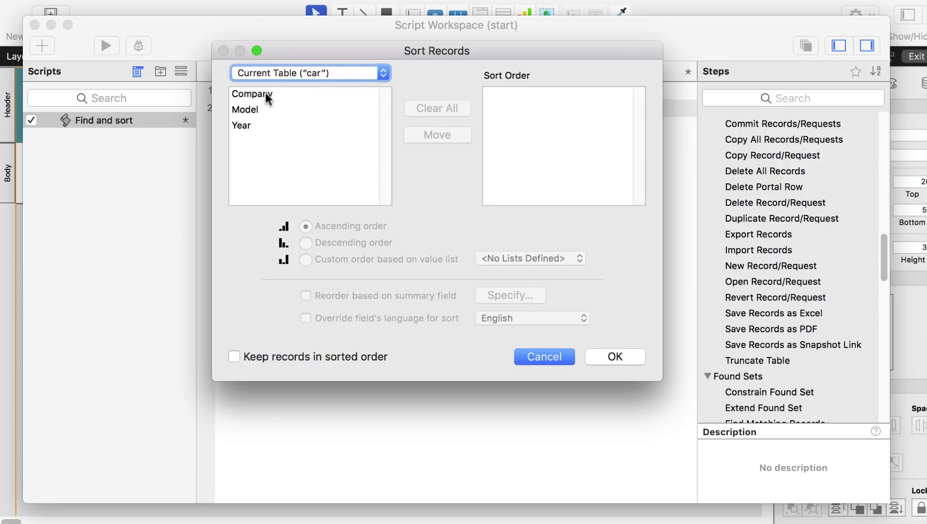
left_click(246, 127)
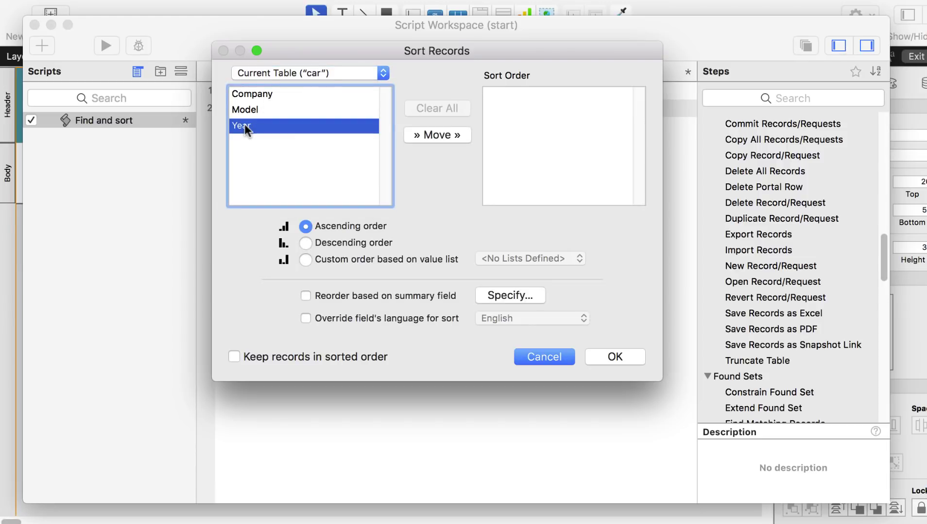
left_click(429, 138)
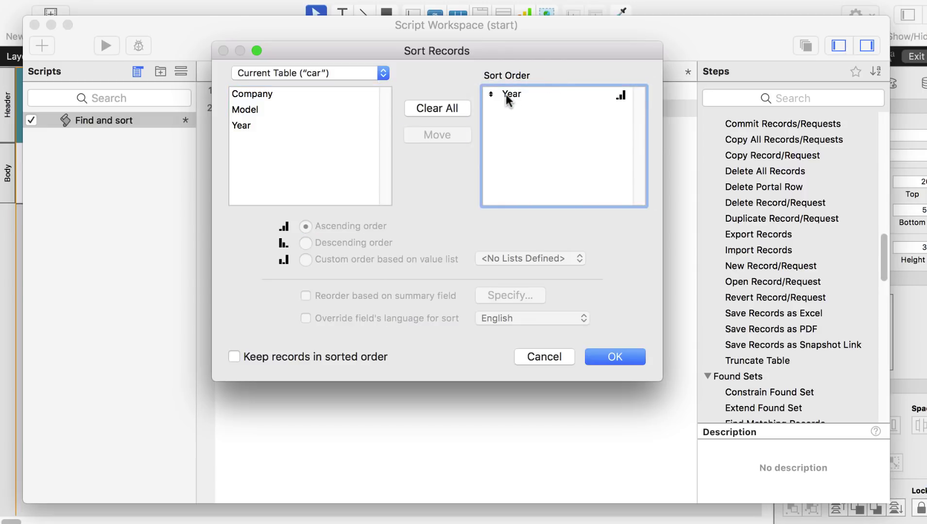
left_click(531, 99)
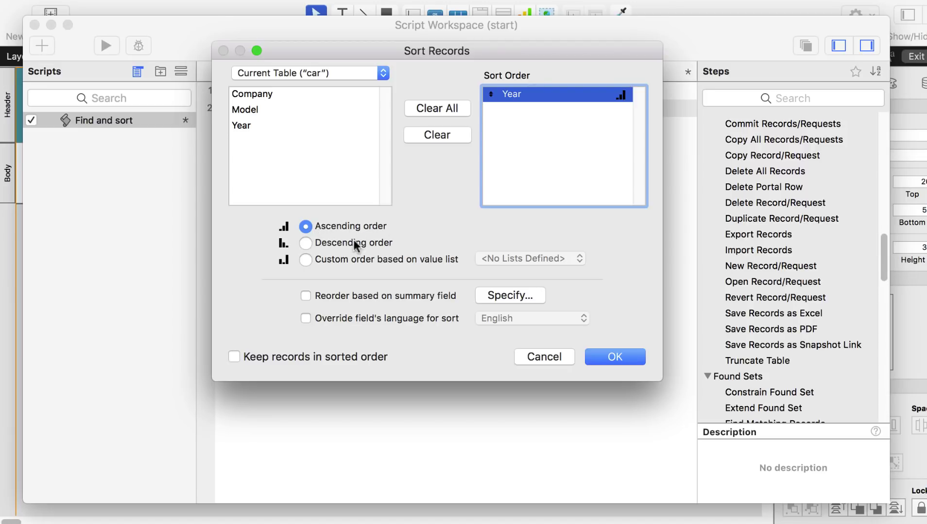
left_click(306, 243)
left_click(622, 356)
left_click(623, 364)
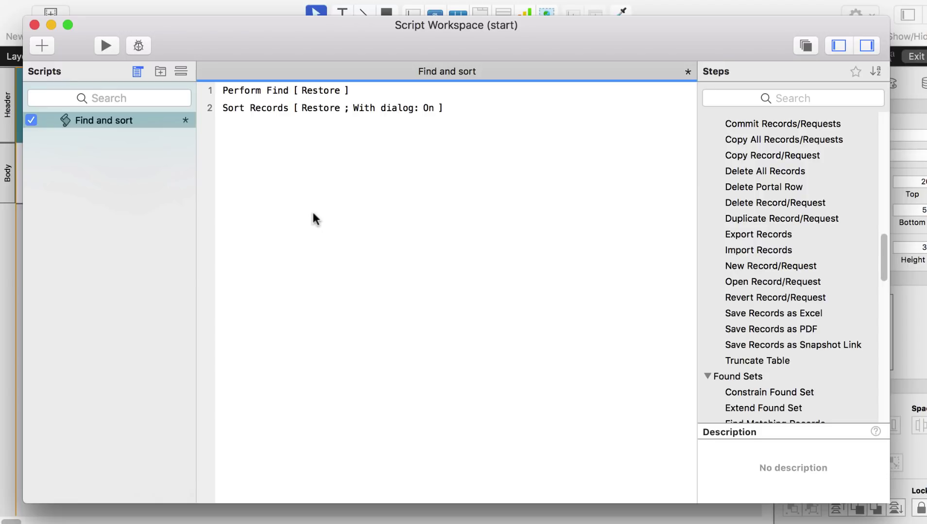
- Save the Find and sort script from the Scripts list
left_click(152, 127)
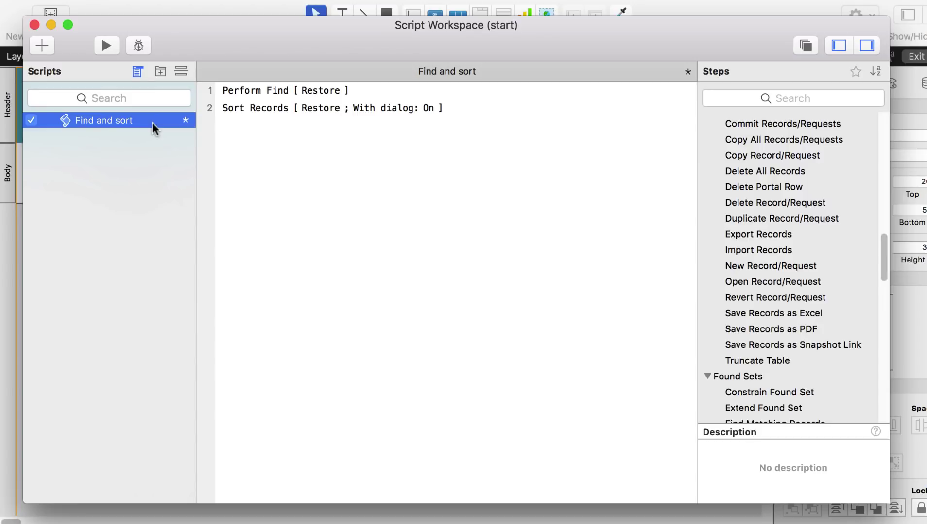
right_click(152, 123)
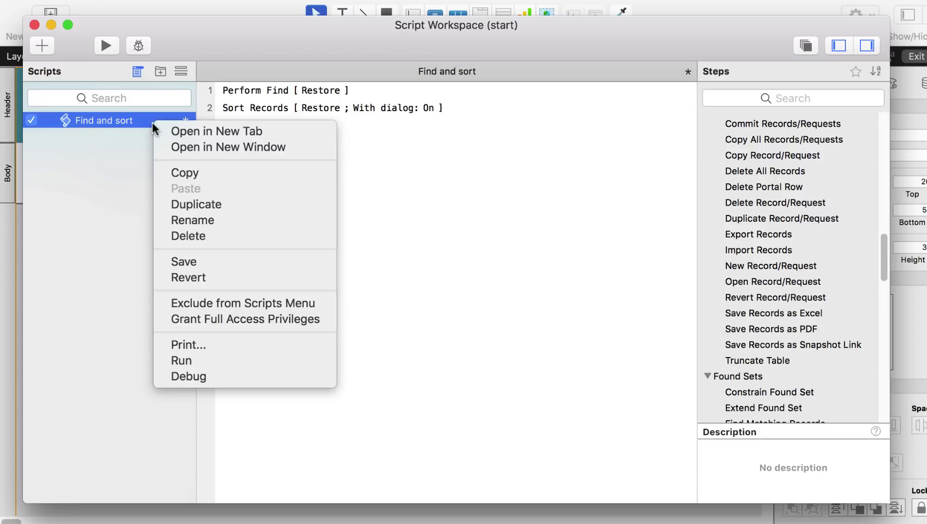
left_click(177, 261)
left_click(353, 241)
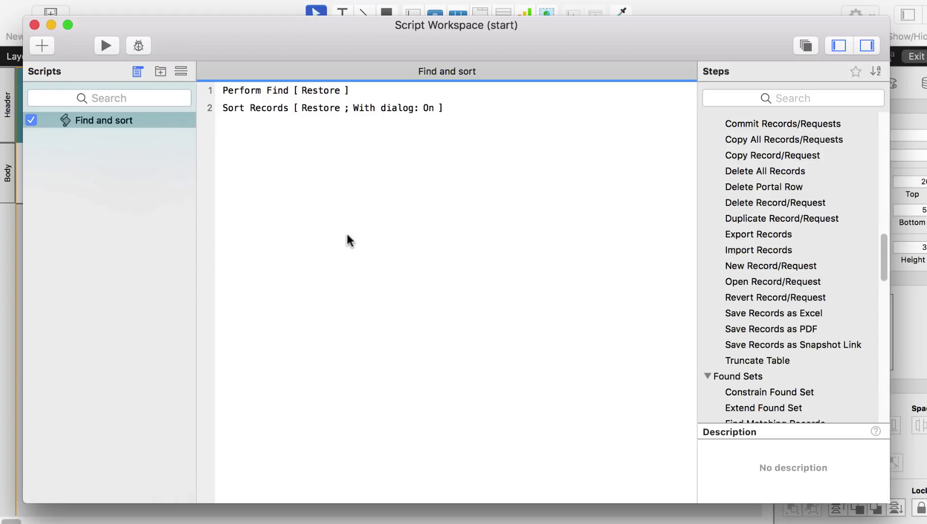
- Close the script workspace and give the BMW button the Perform Script action with Find and sort
left_click(34, 24)
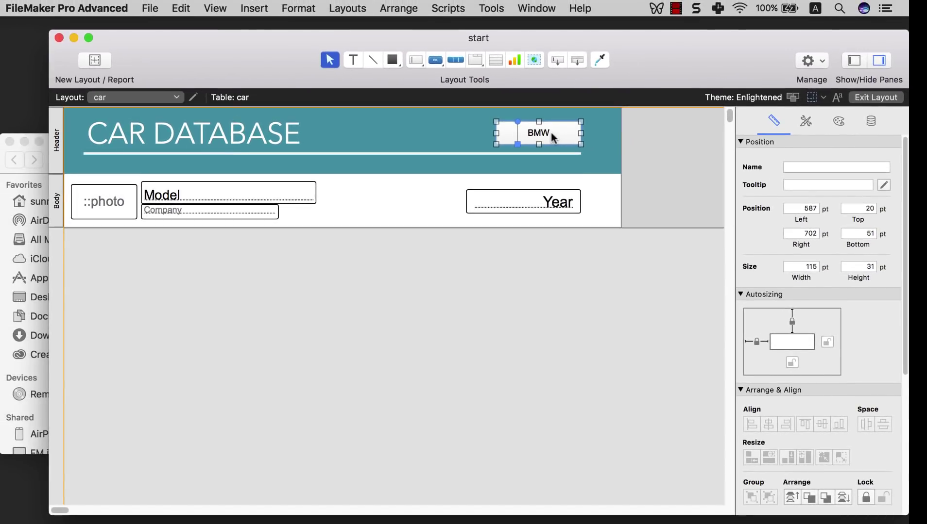
double_click(550, 133)
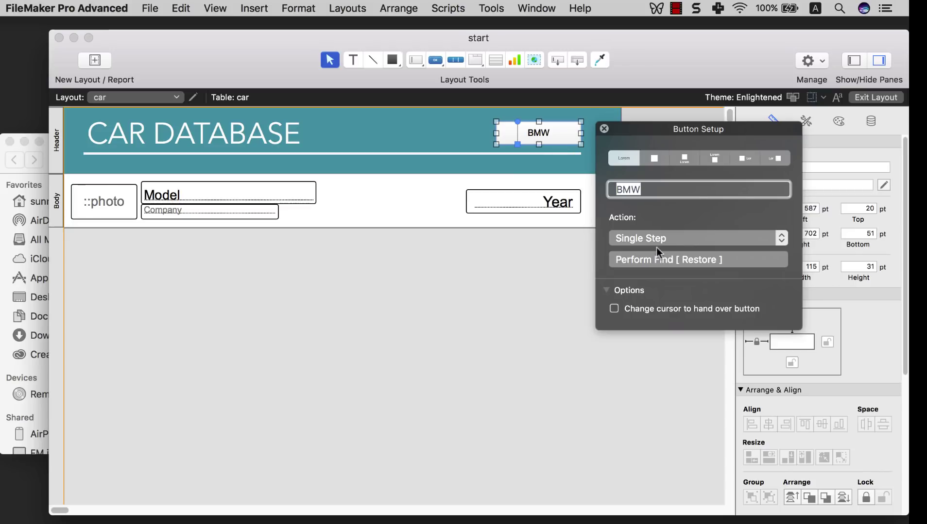
left_click(637, 236)
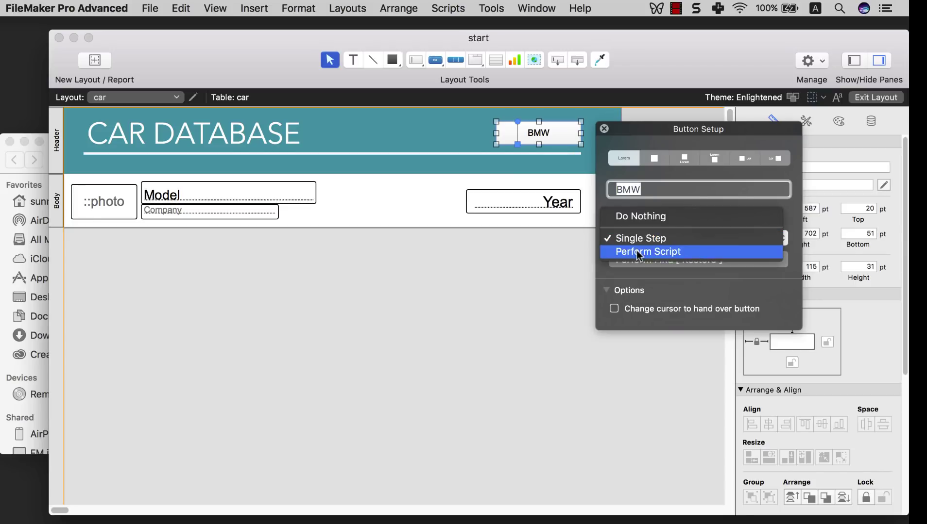
left_click(636, 250)
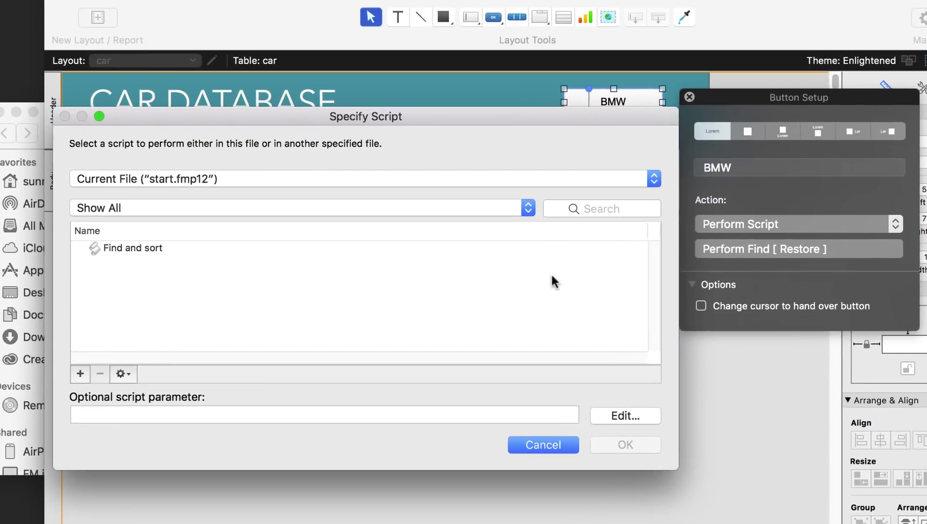
left_click(114, 248)
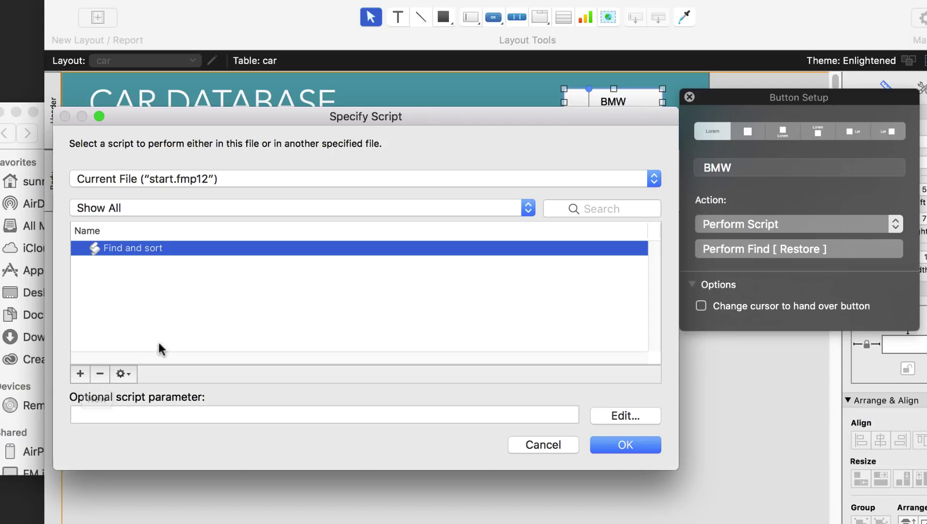
left_click(134, 373)
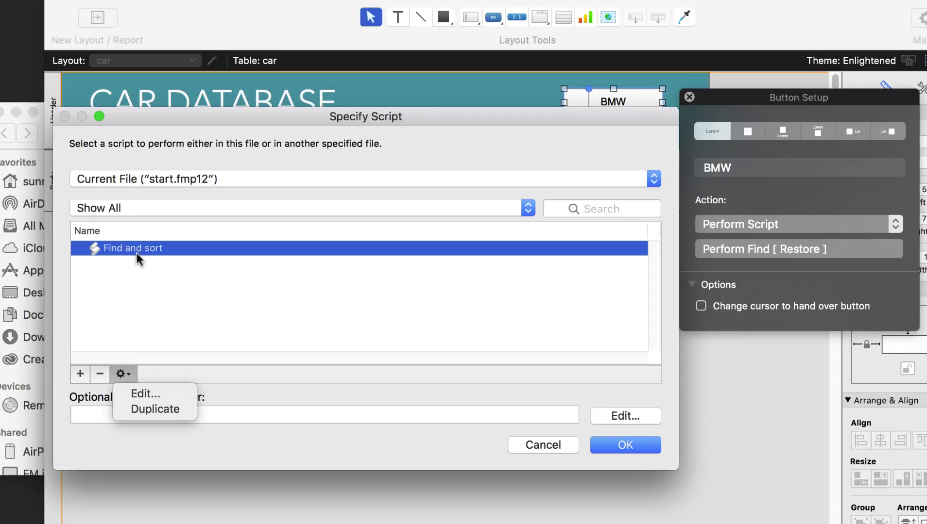
left_click(166, 332)
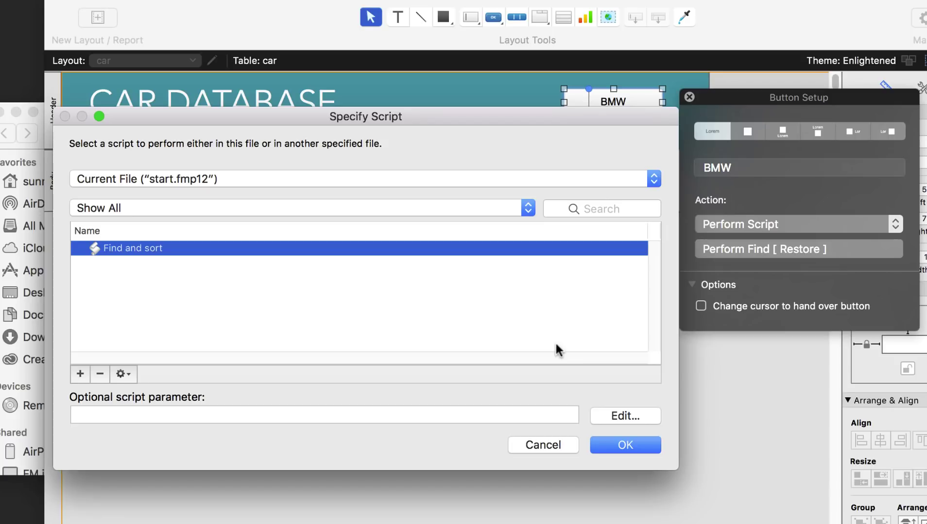
left_click(625, 445)
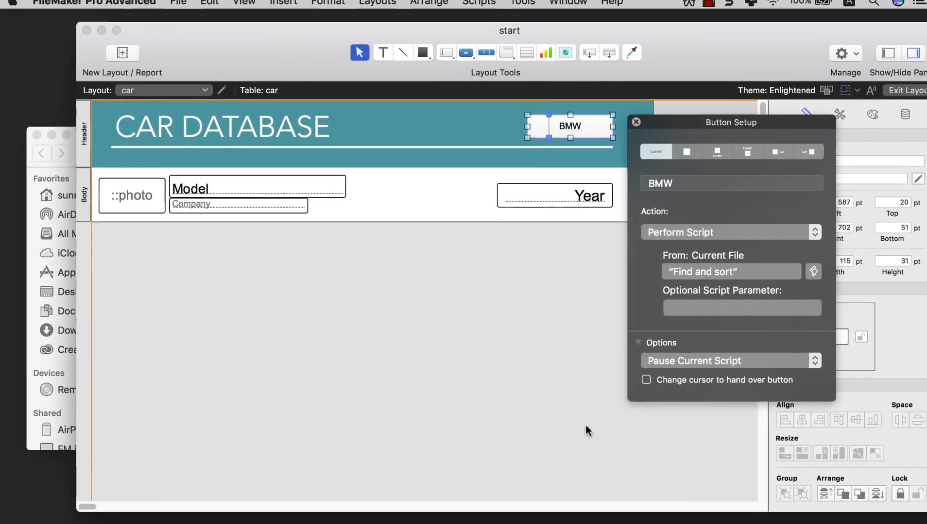
left_click(631, 432)
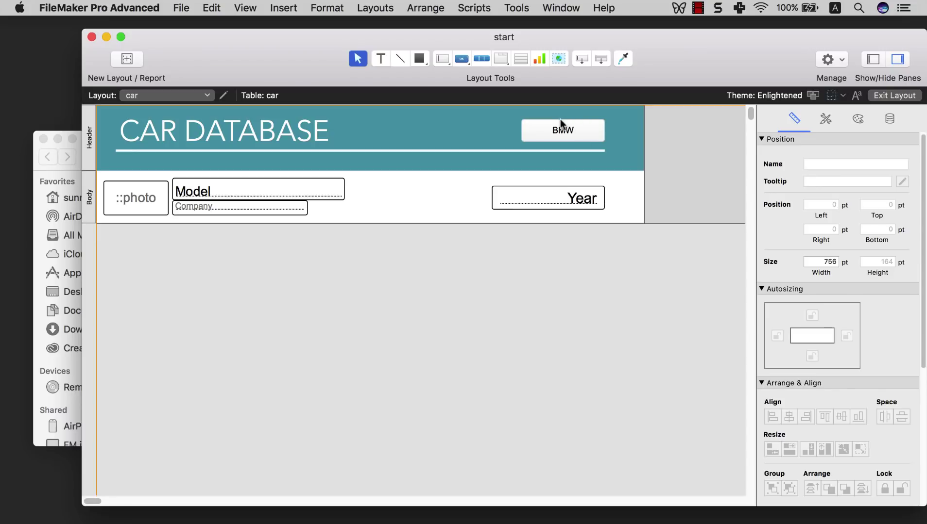
- Run Find and sort from the Scripts menu, then switch to Browse Mode to view 36 BMW records
left_click(474, 9)
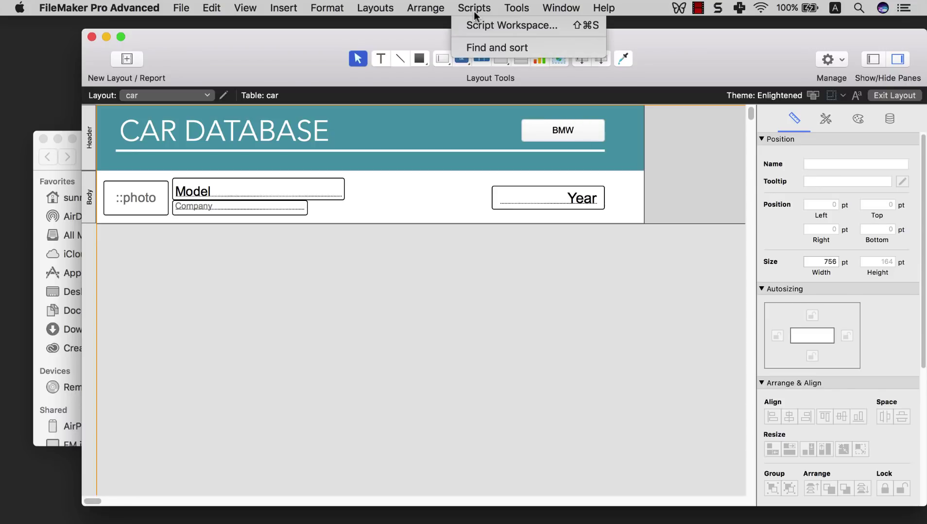
left_click(488, 51)
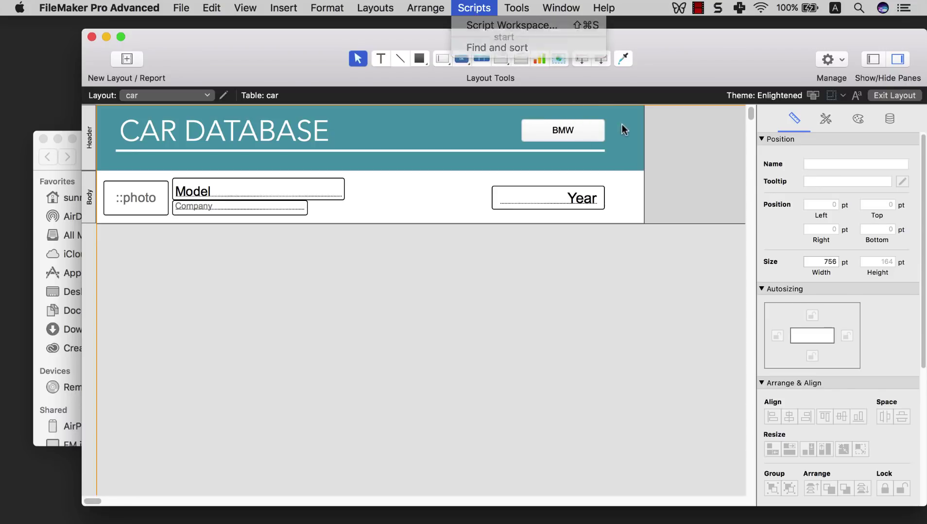
left_click(248, 15)
left_click(248, 24)
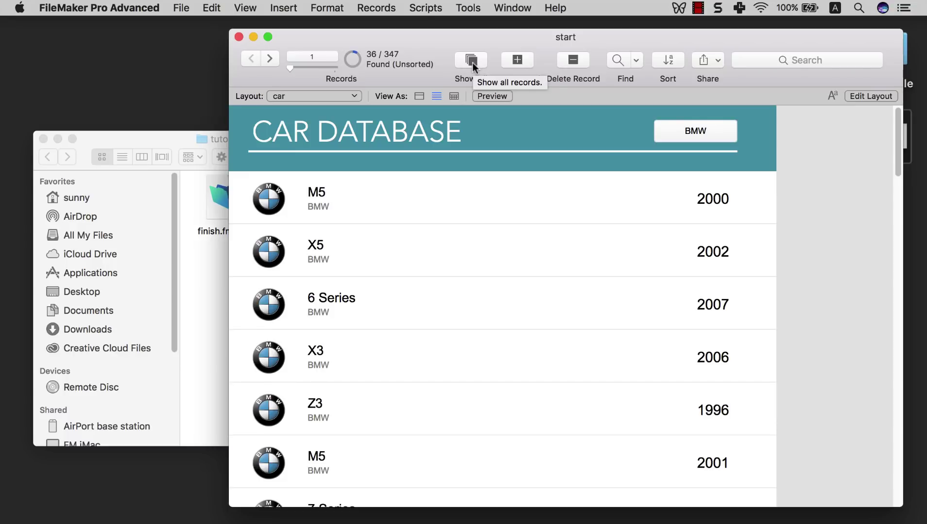
left_click(472, 63)
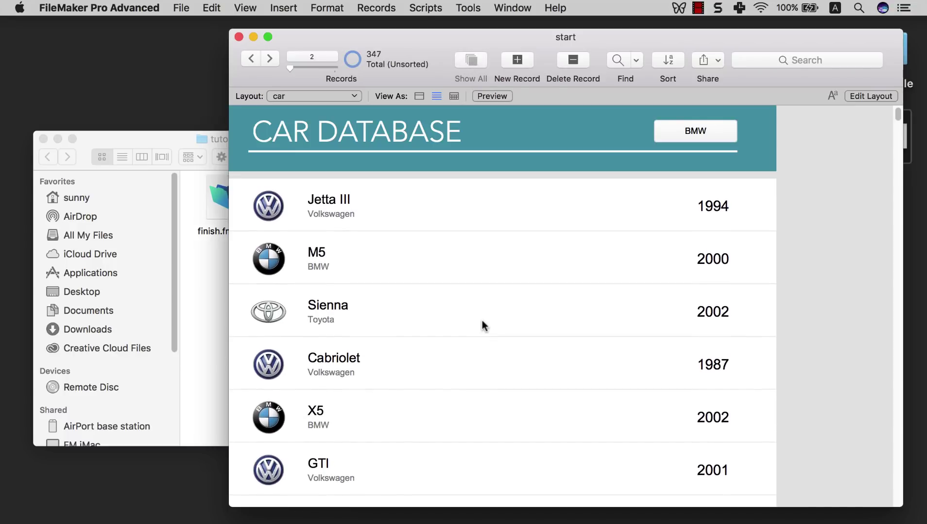
scroll(481, 320, "down", 2)
scroll(510, 296, "up", 2)
left_click(692, 128)
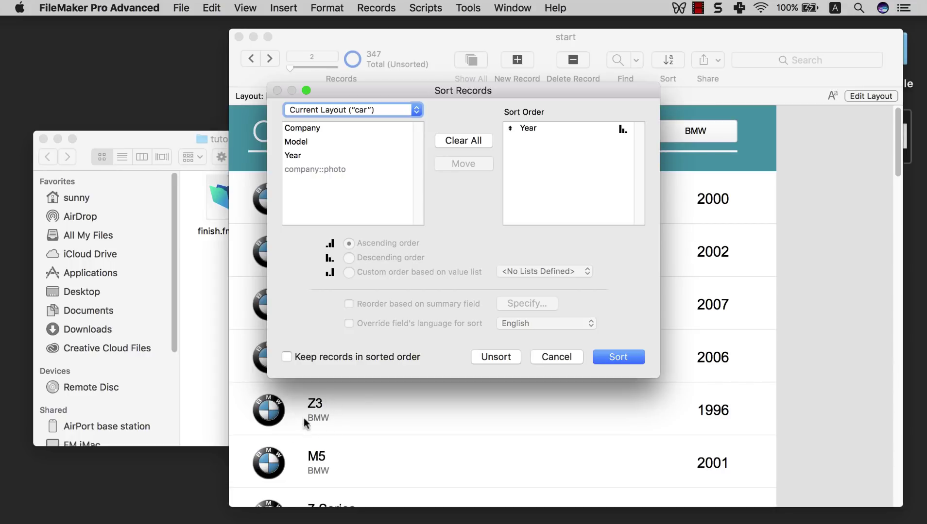
mouse_move(456, 91)
left_mouse_down()
mouse_move(582, 87)
mouse_move(466, 99)
left_mouse_up()
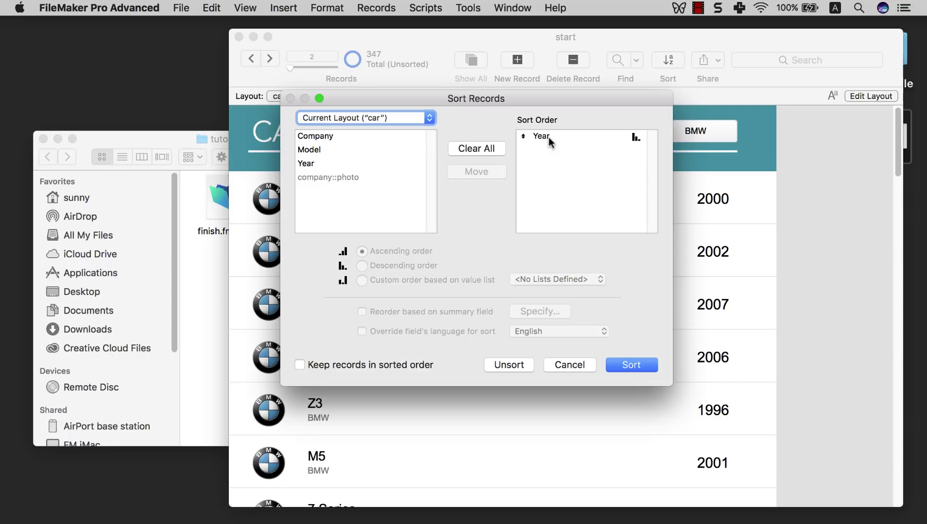
left_click(638, 362)
scroll(618, 339, "up", 15)
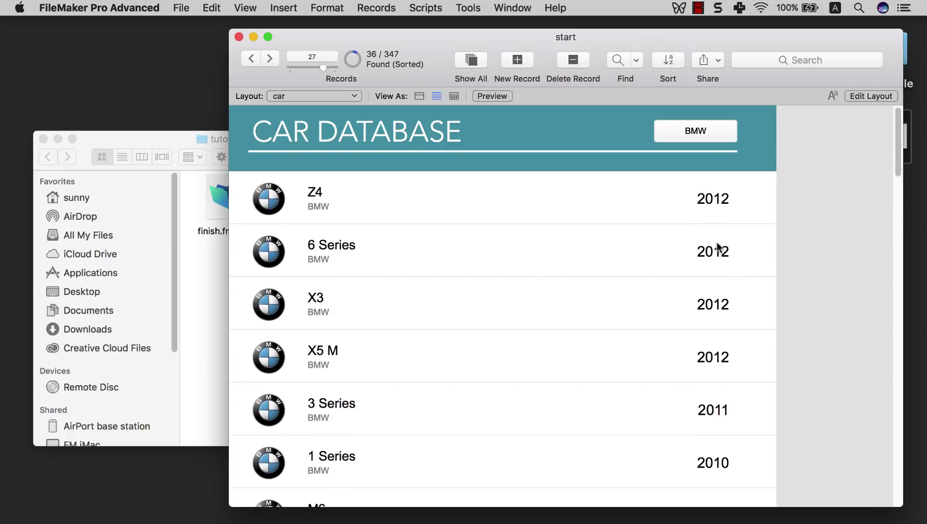
scroll(695, 204, "down", 15)
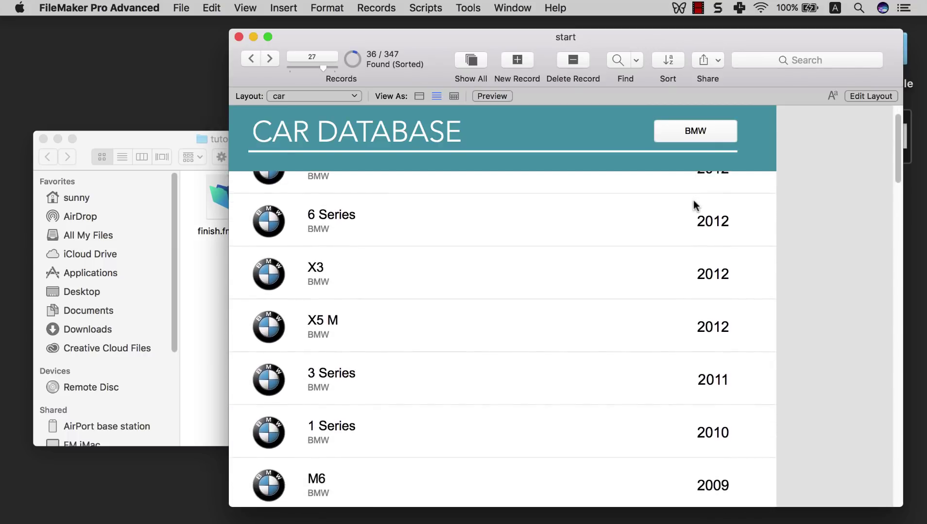
scroll(696, 205, "down", 10)
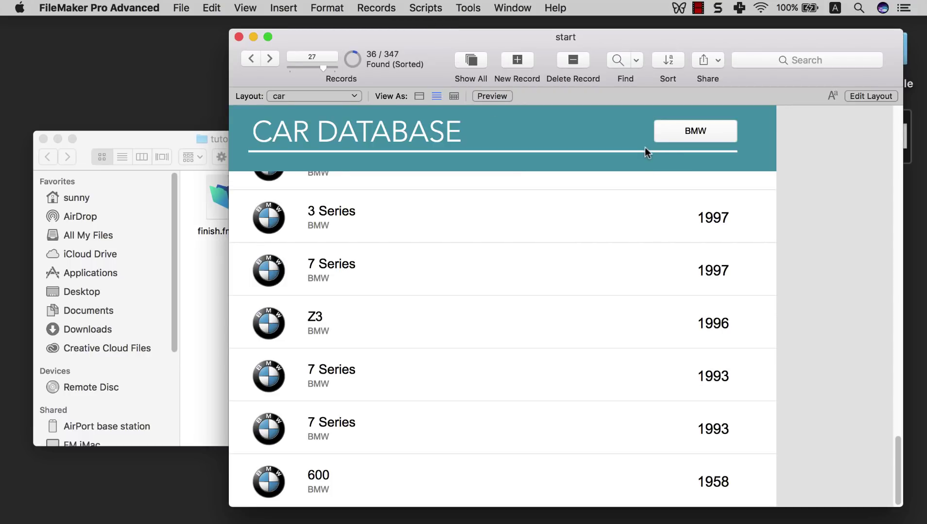
left_click(680, 131)
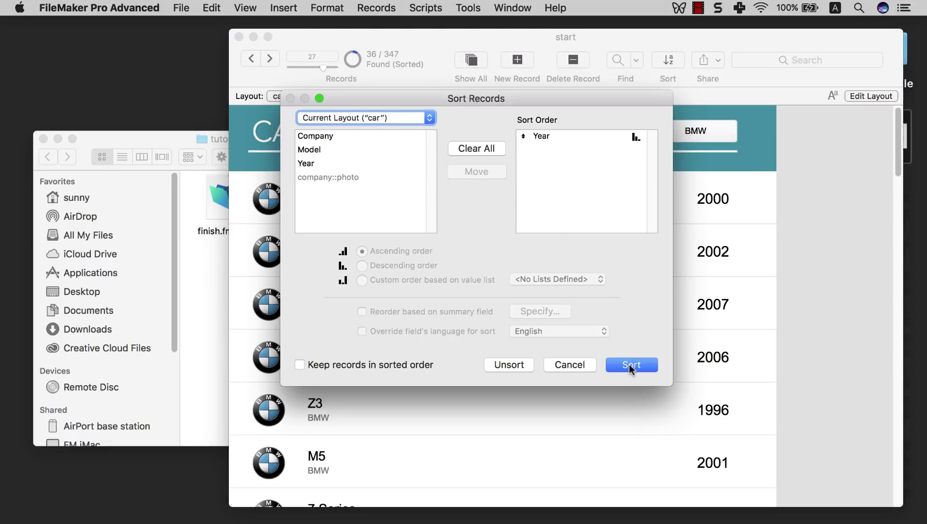
left_click(569, 366)
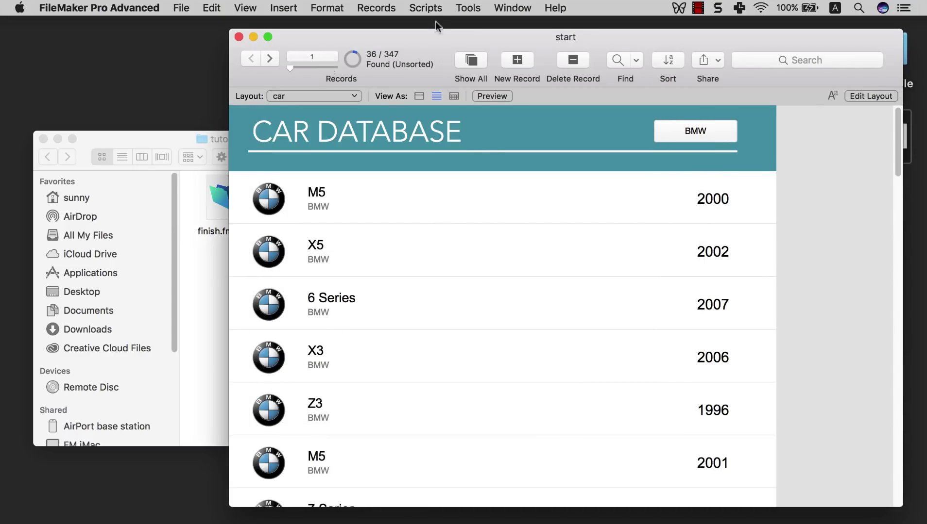
- Set Find and sort's Sort Records step to With dialog: Off and save the script
left_click(428, 9)
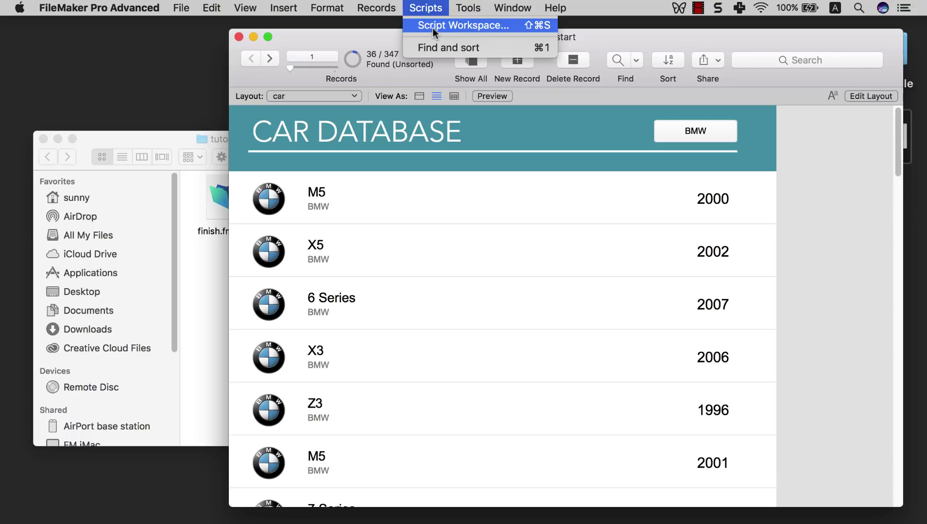
left_click(433, 26)
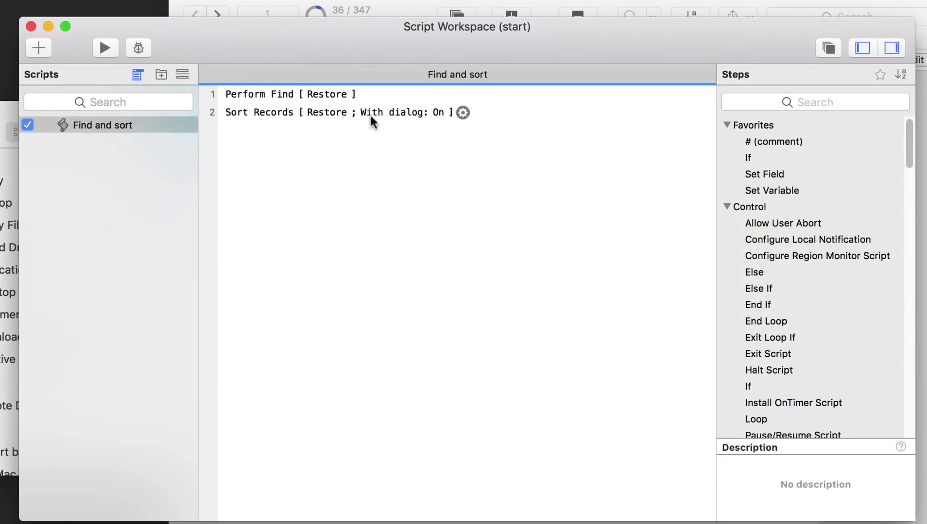
left_click(125, 124)
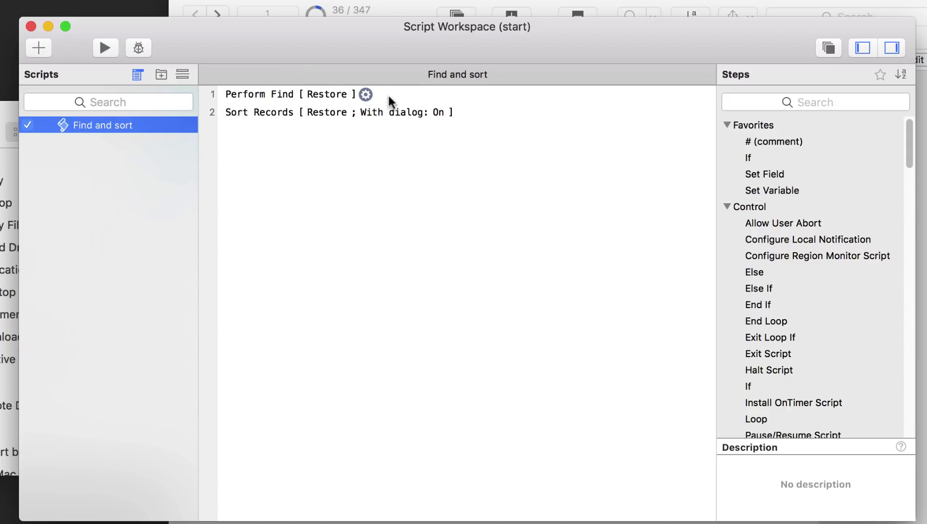
left_click(301, 113)
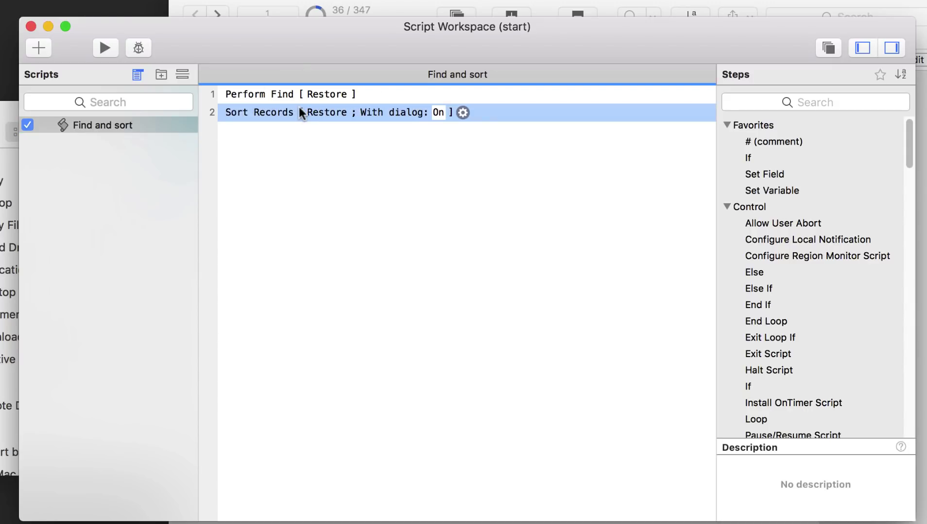
left_click(438, 113)
left_click(484, 129)
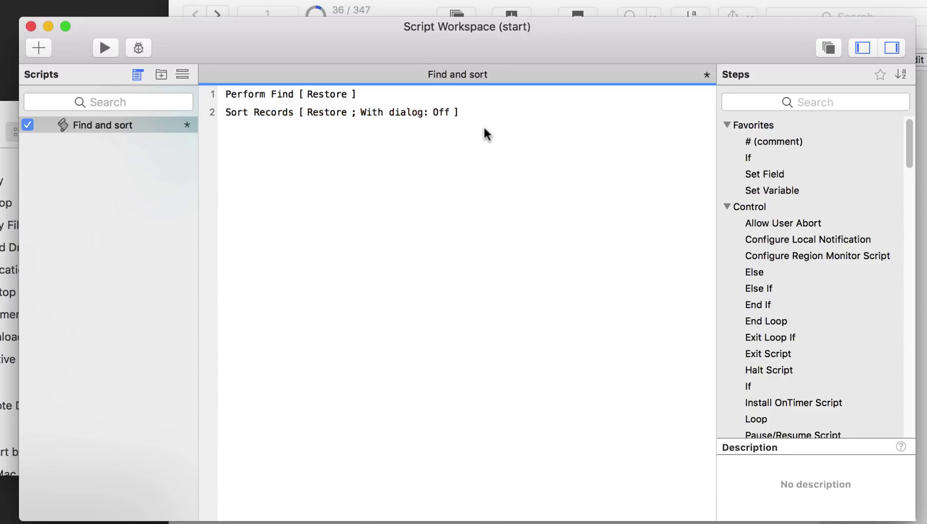
key("super+s")
left_click(413, 9)
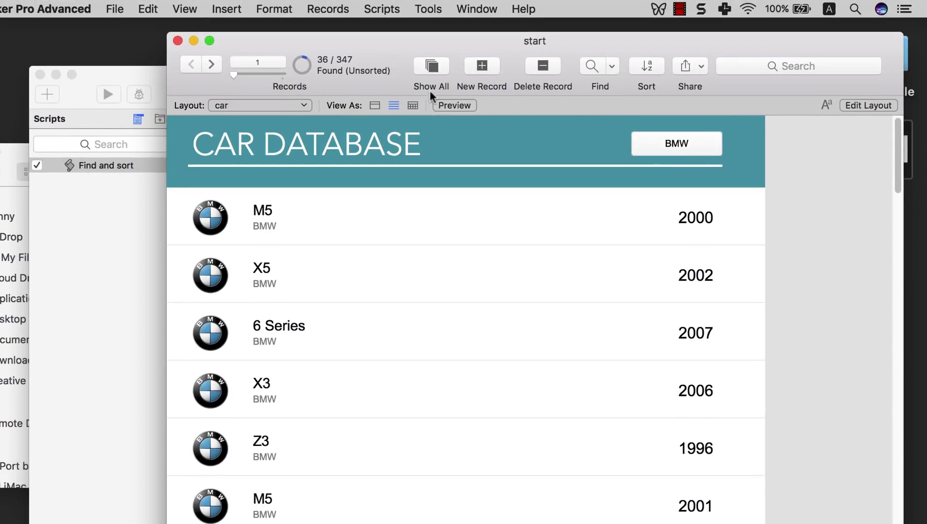
- Show all 347 records, then run the BMW find-and-sort and scroll through the results
left_click(430, 66)
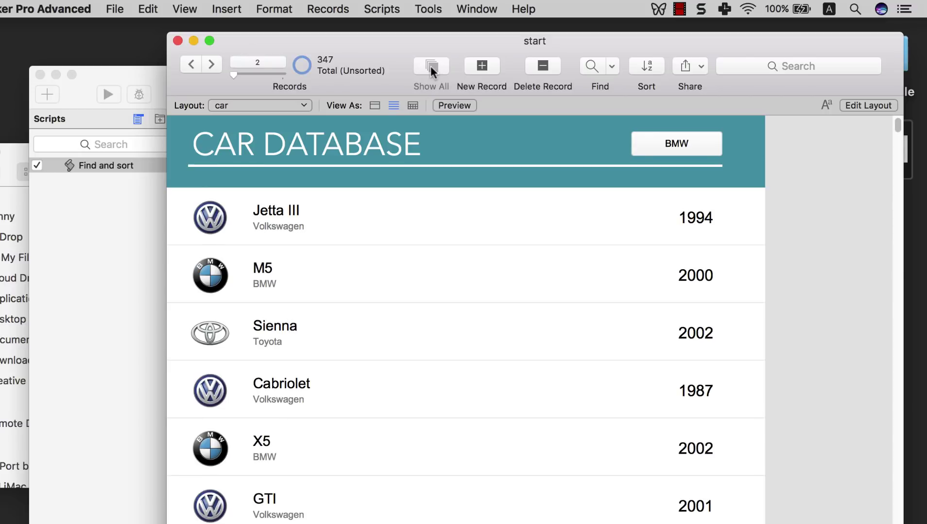
left_click(679, 146)
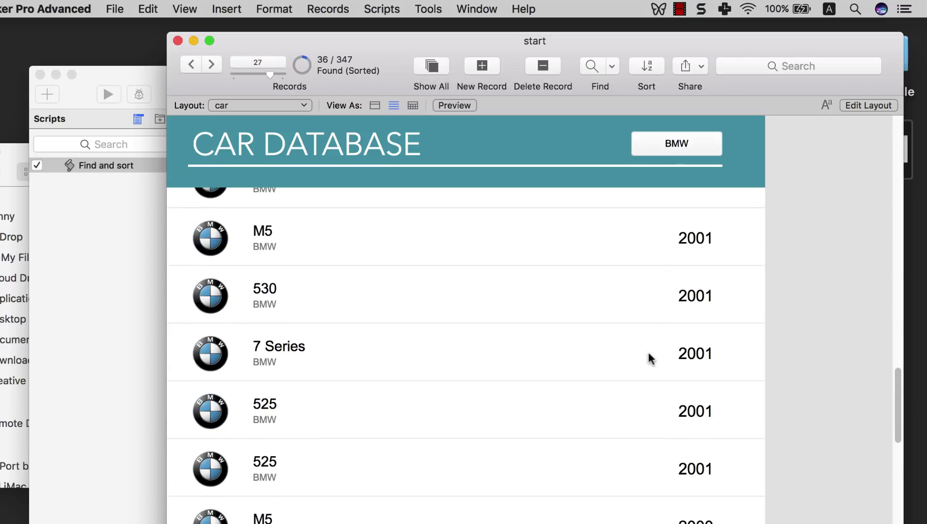
scroll(648, 358, "up", 10)
scroll(647, 350, "up", 5)
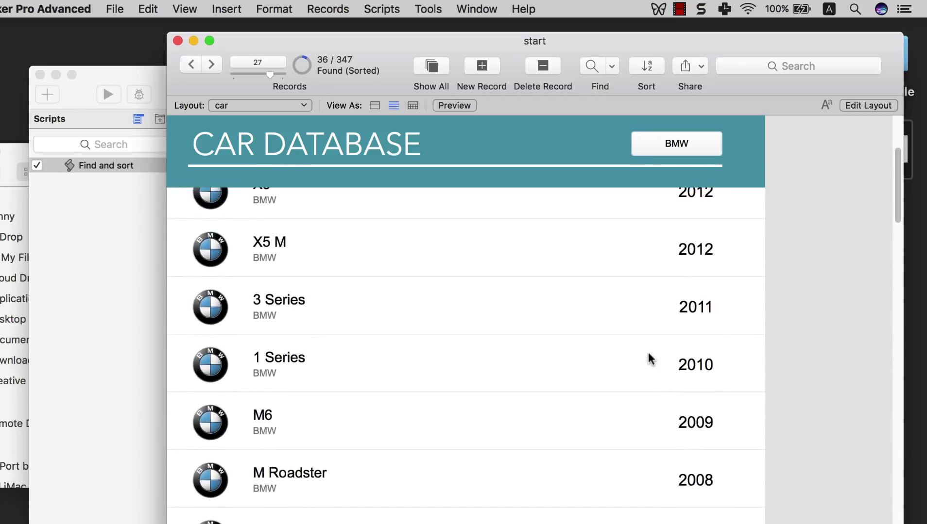
scroll(647, 350, "down", 10)
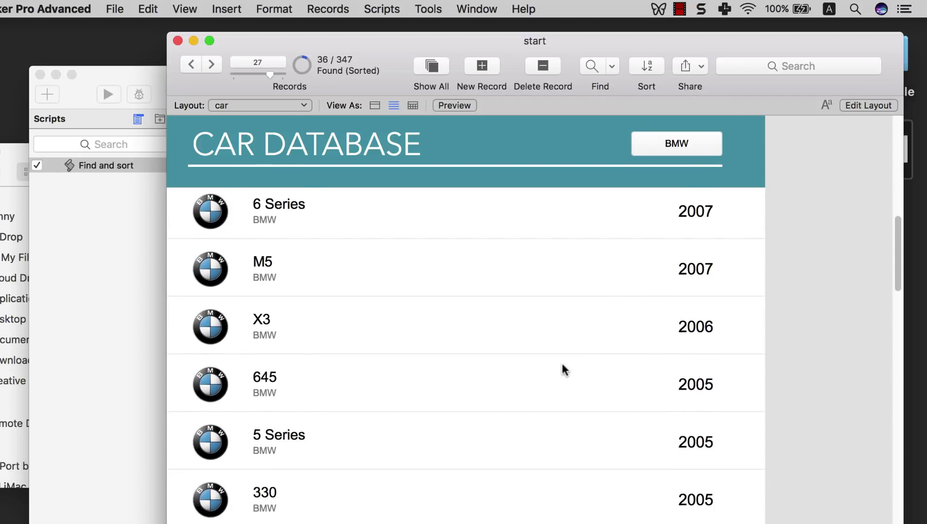
scroll(709, 249, "up", 10)
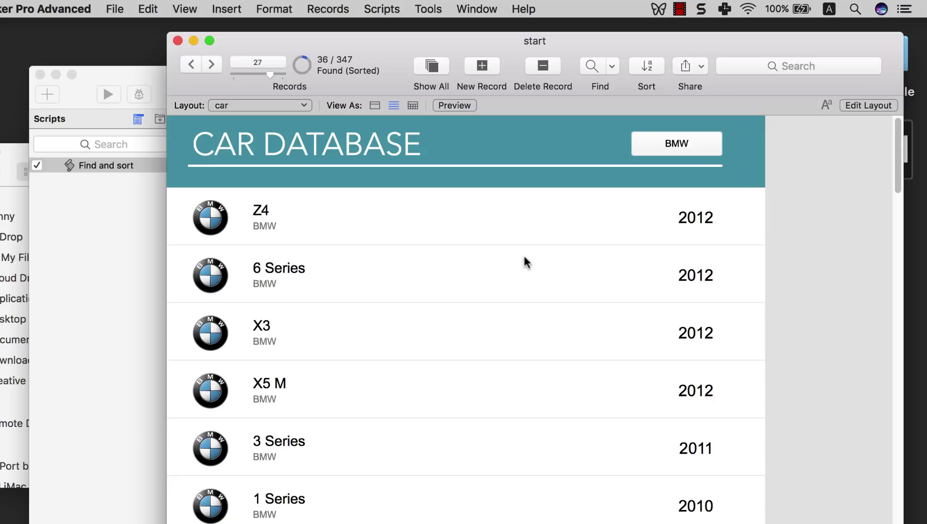
- Repeat Show All and the BMW find-and-sort twice, checking the 36 BMW records sorted by Year
left_click(442, 70)
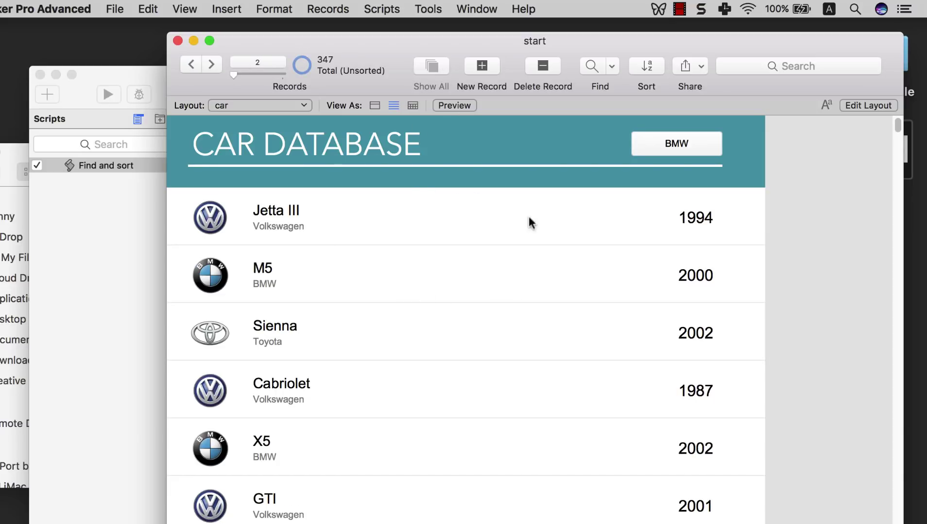
left_click(675, 142)
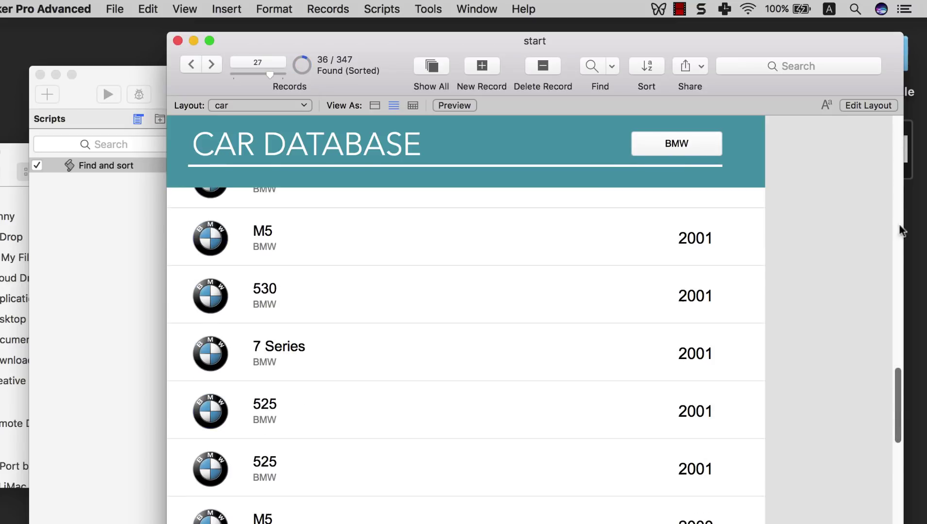
scroll(897, 388, "up", 1)
left_click_drag(896, 383, 896, 384)
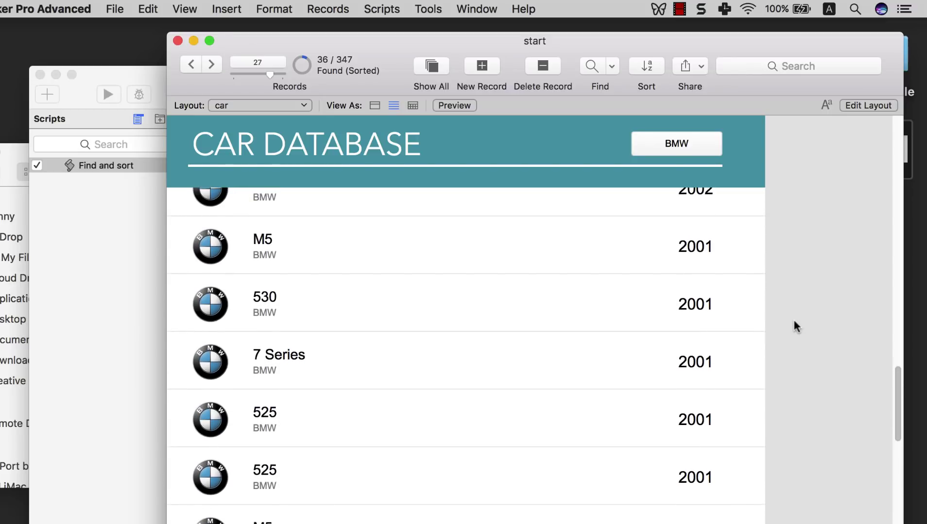
left_click(435, 66)
left_click(311, 213)
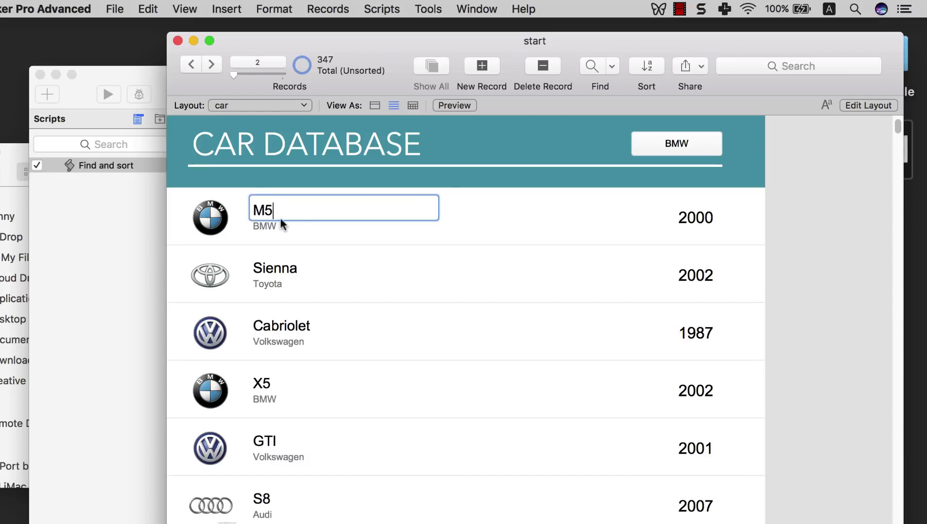
left_click(535, 204)
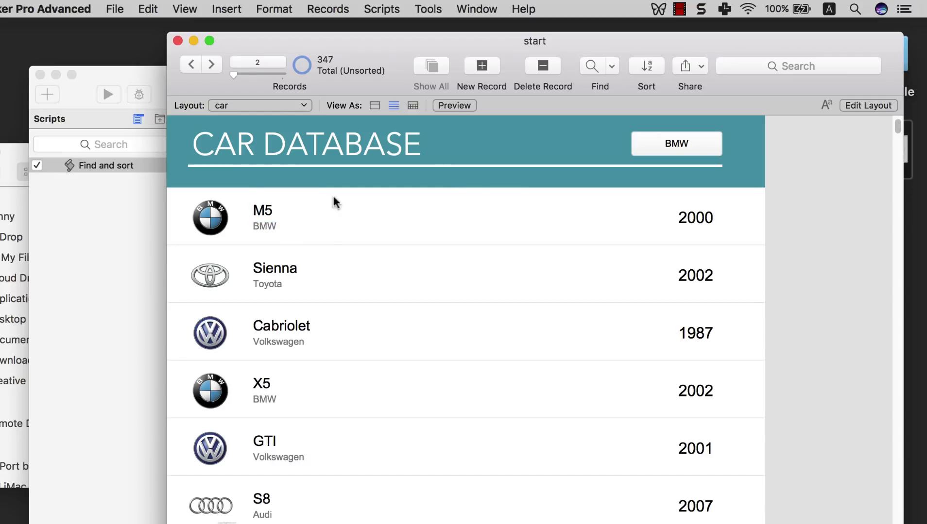
left_click(698, 150)
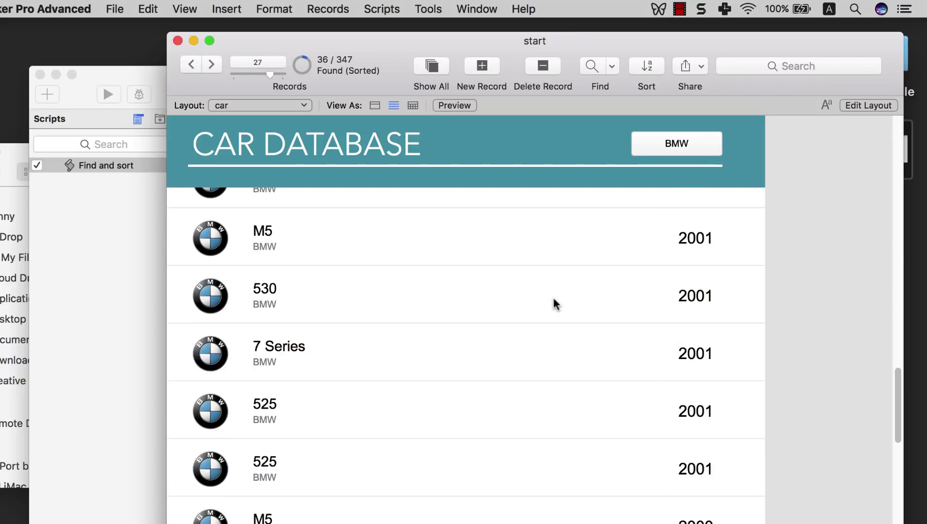
scroll(555, 305, "down", 3)
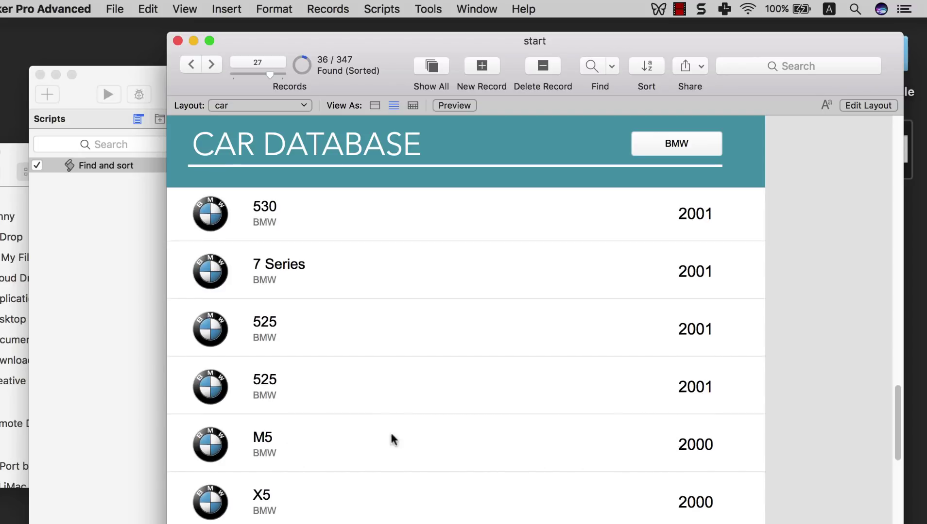
left_click_drag(895, 435, 893, 154)
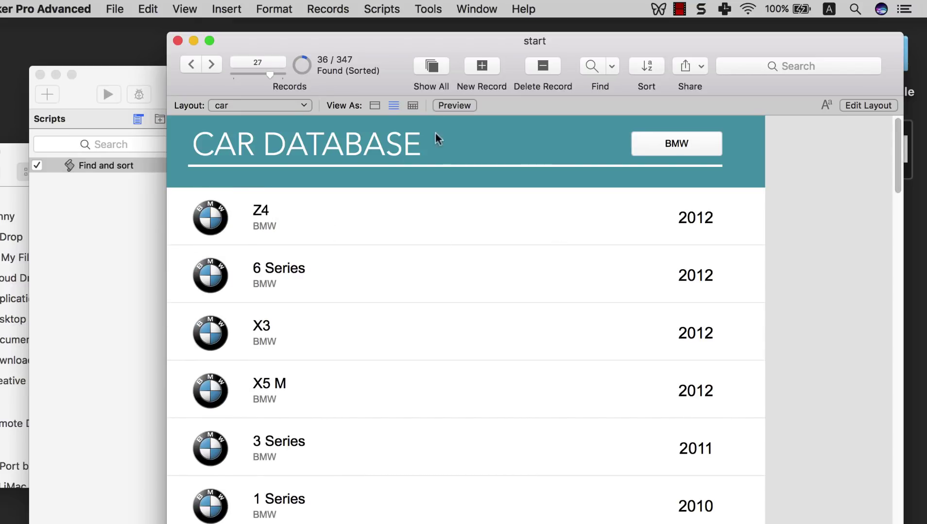
left_click(382, 10)
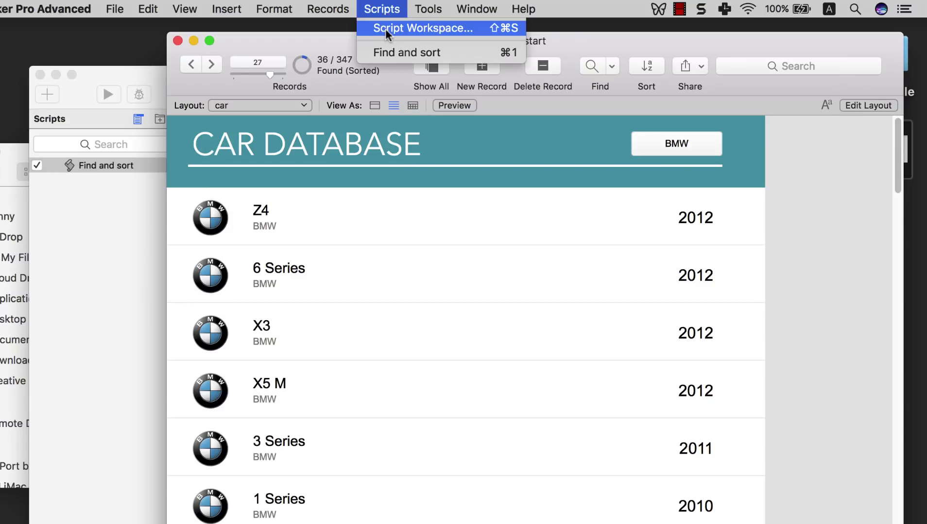
- Add a Go to Record/Request/Page [First] step as line 3 of Find and sort
left_click(385, 28)
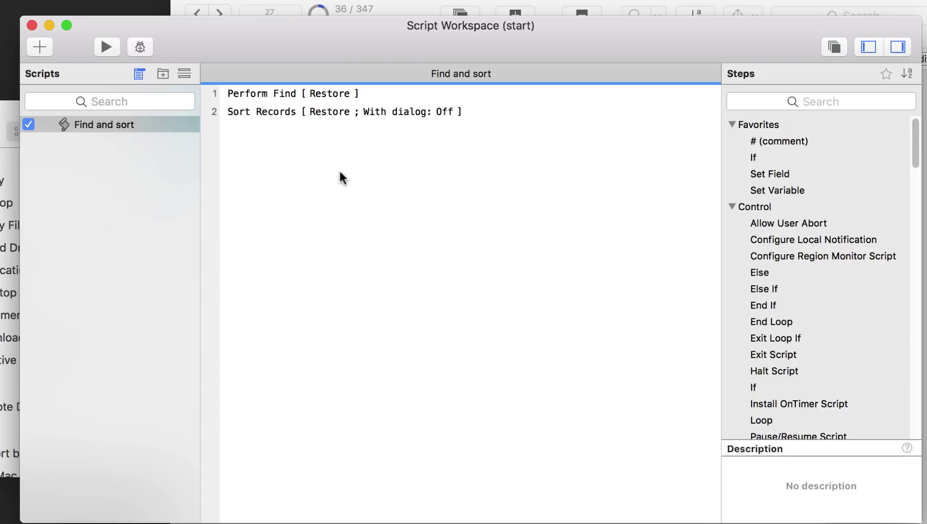
left_click(340, 174)
type("go to re")
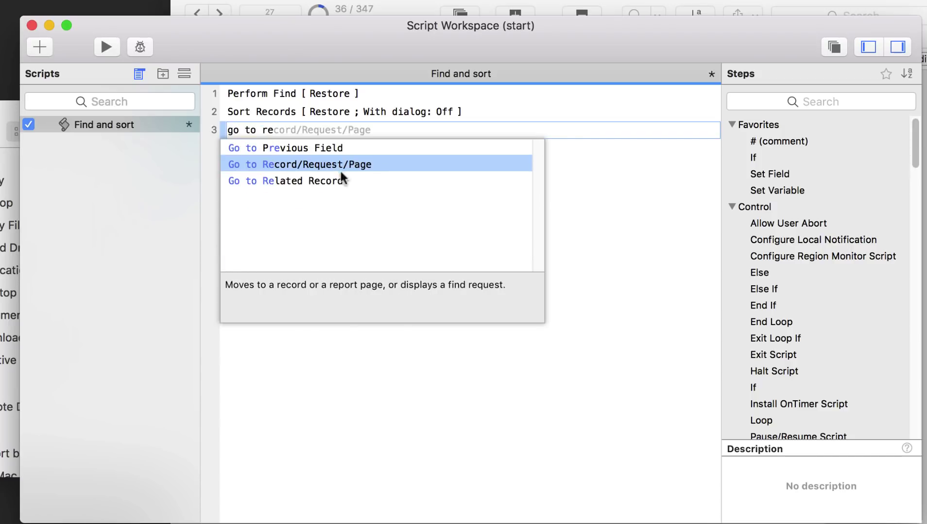
left_click(372, 162)
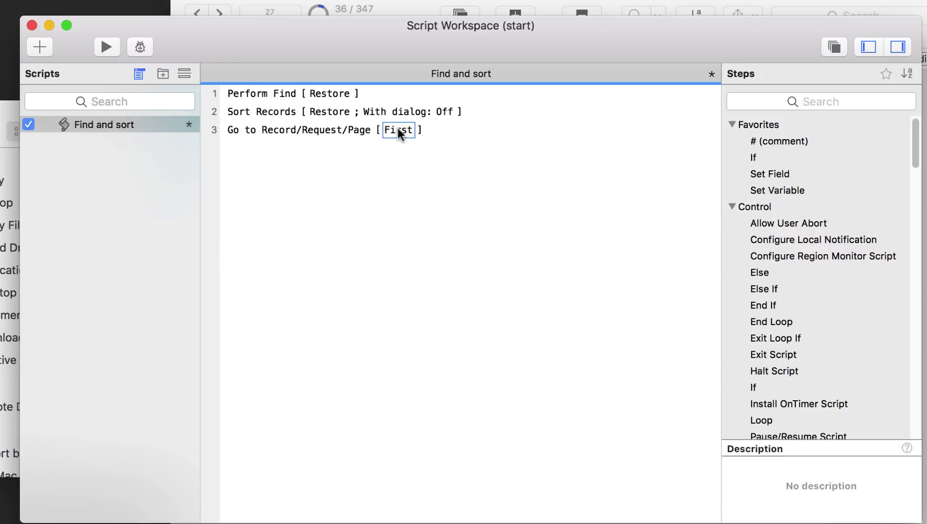
left_click(397, 128)
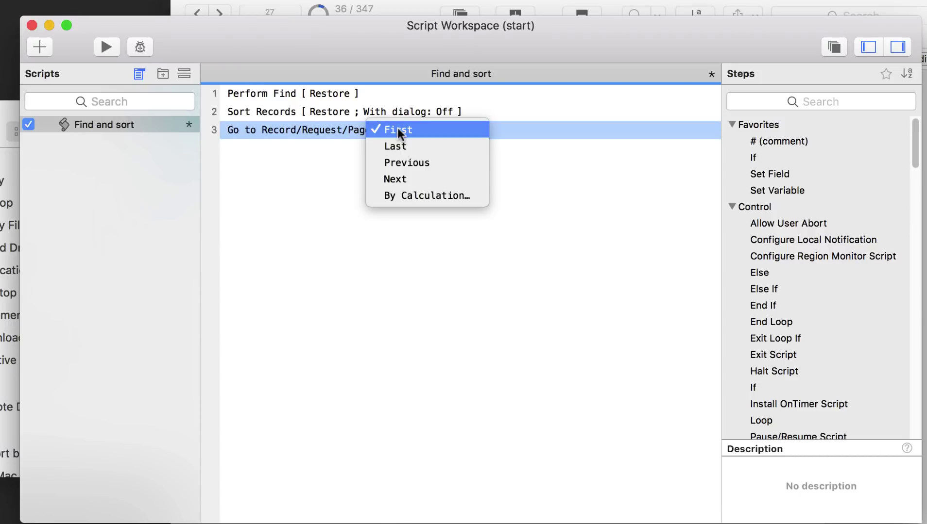
left_click(423, 128)
left_click(406, 164)
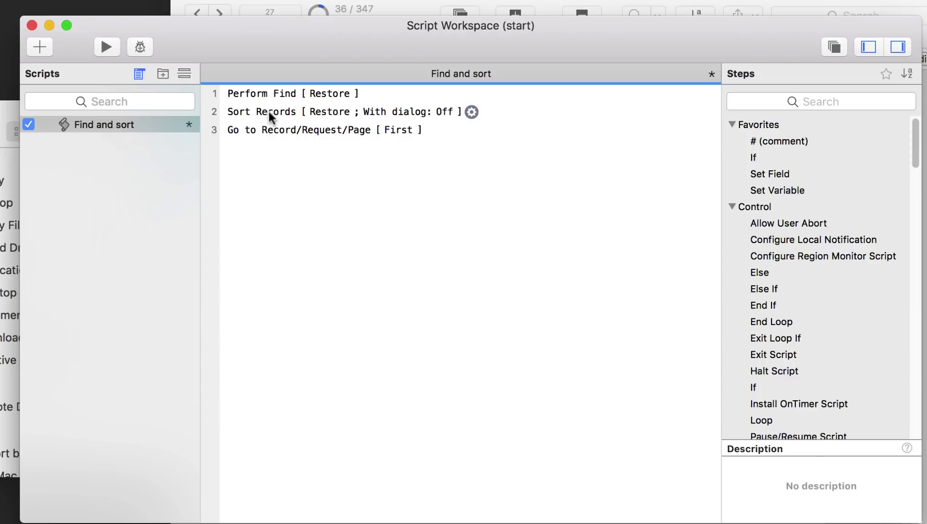
- Save the Find and sort script and return to the car database window
left_click(269, 111)
left_click(272, 130)
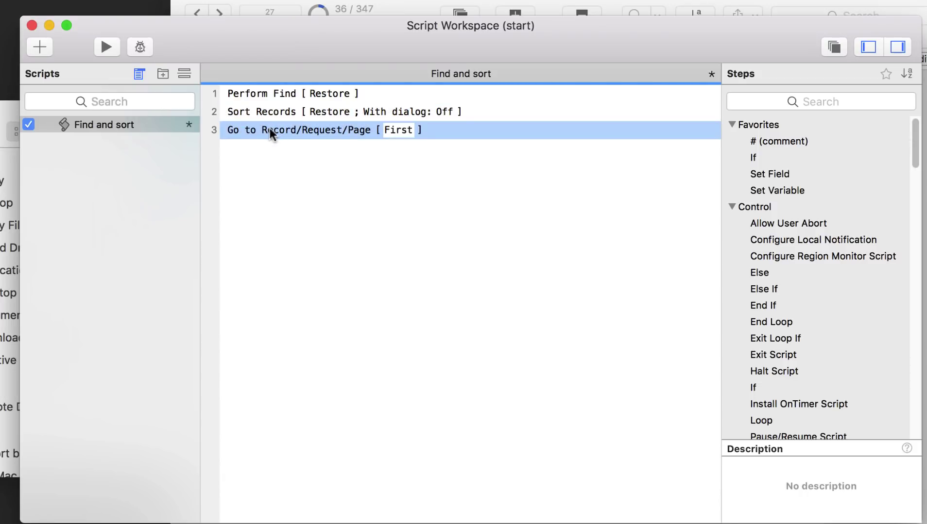
right_click(119, 120)
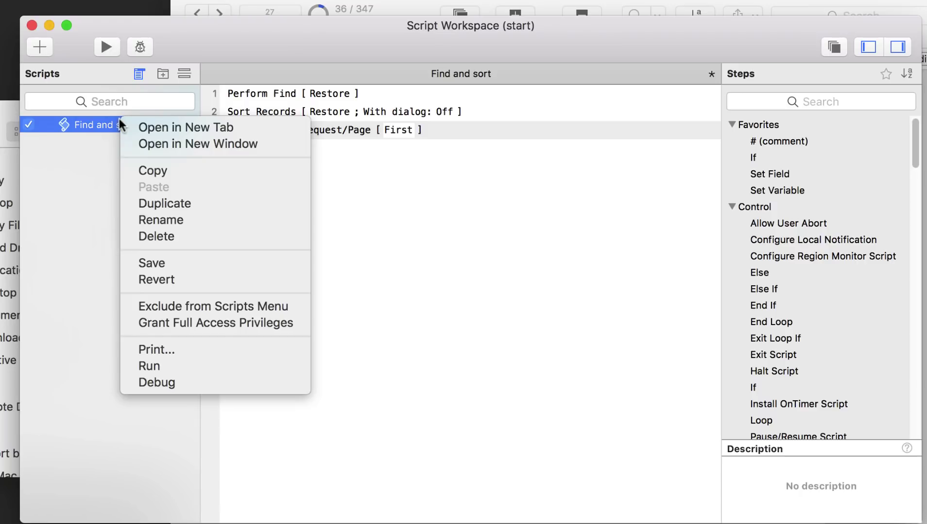
left_click(164, 263)
left_click(434, 6)
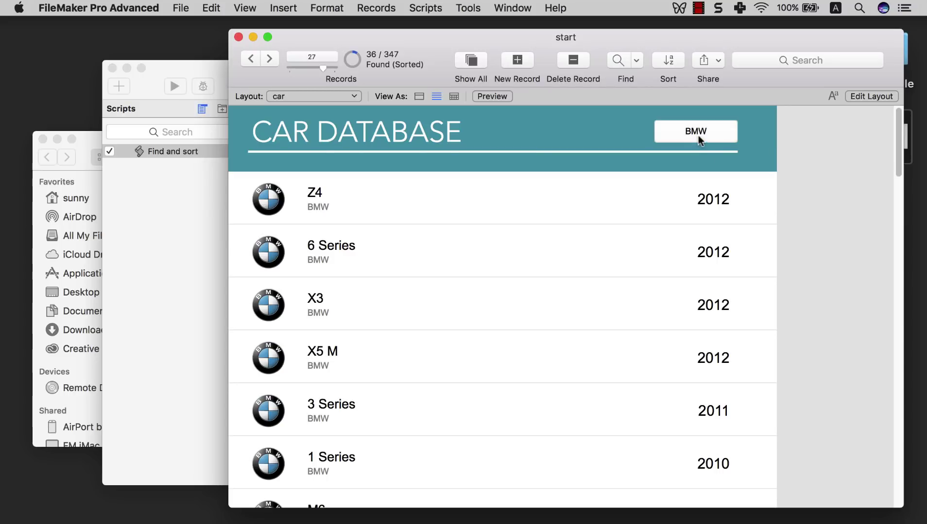
- Show all 347 records, then run the BMW find-and-sort and confirm record 1 is the 2012 Z4
left_click(471, 61)
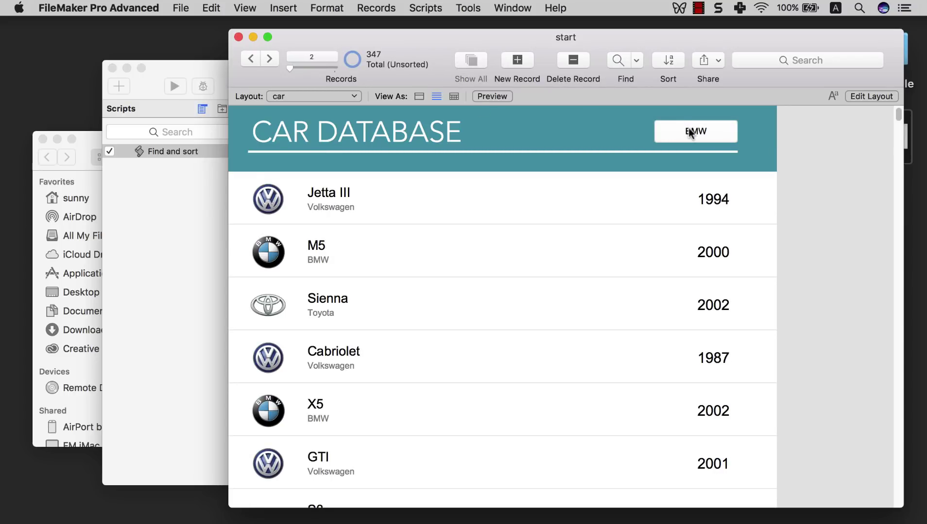
left_click(691, 133)
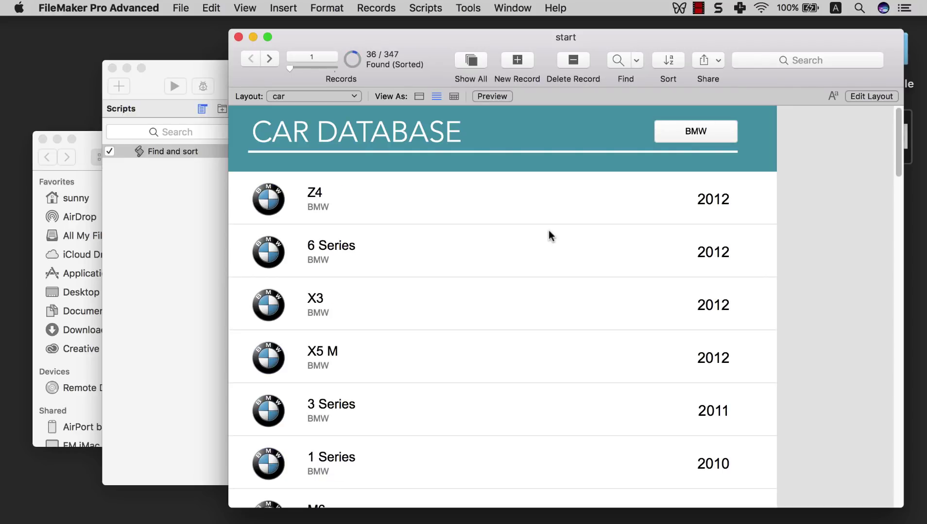
scroll(548, 234, "down", 2)
scroll(515, 231, "up", 2)
- Create a new field named 'input' in Manage Database
left_click(184, 8)
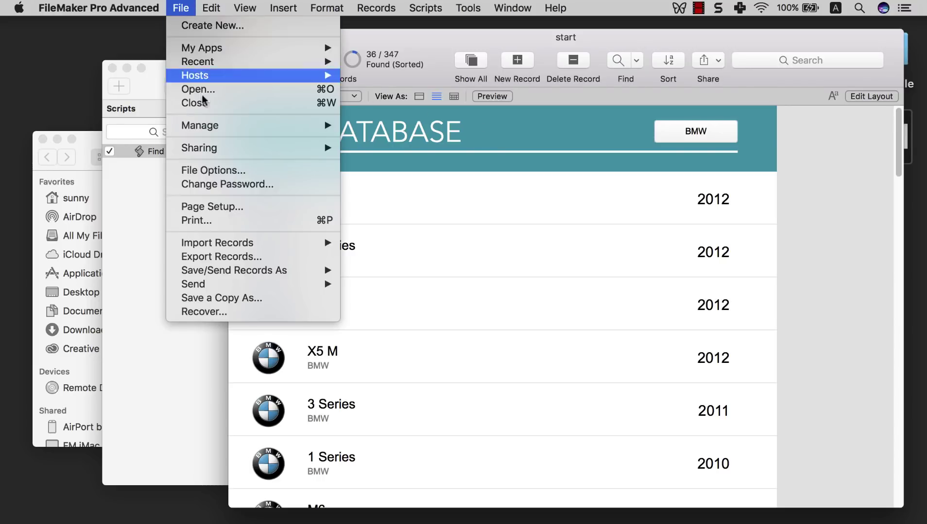
mouse_move(211, 126)
left_click(357, 126)
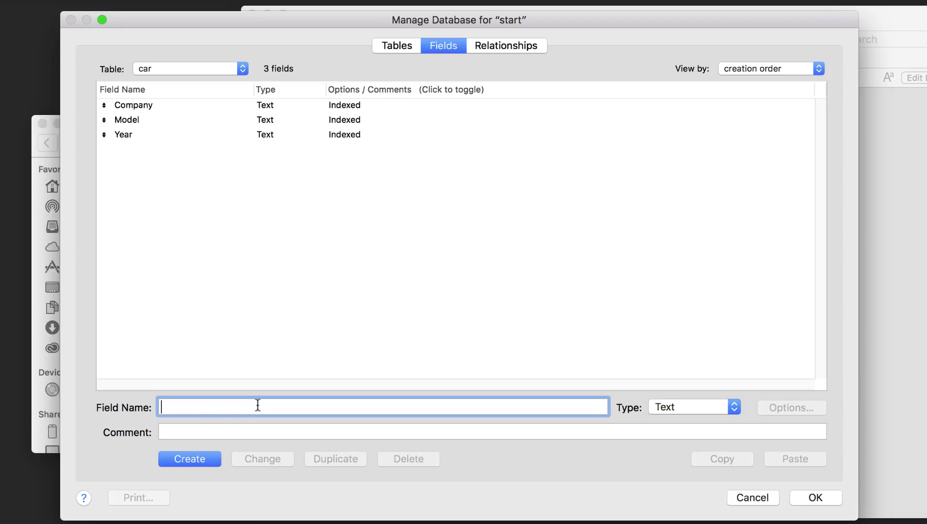
type("input")
left_click(214, 459)
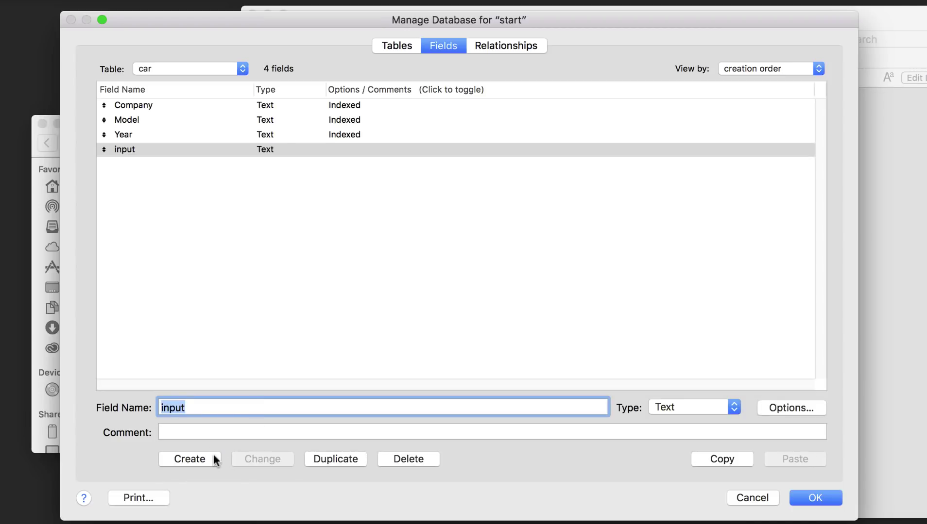
left_click(257, 340)
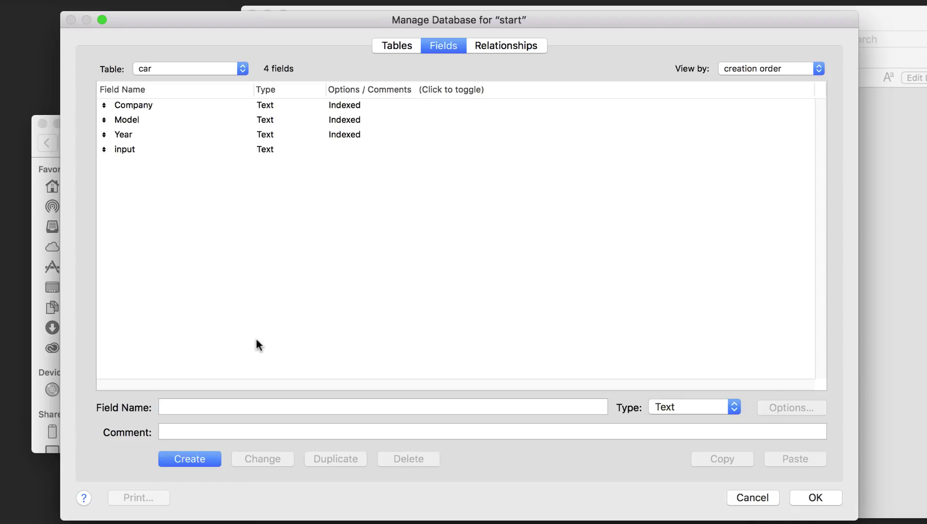
- Turn on 'Use global storage' for the input field and close Manage Database
left_click(140, 148)
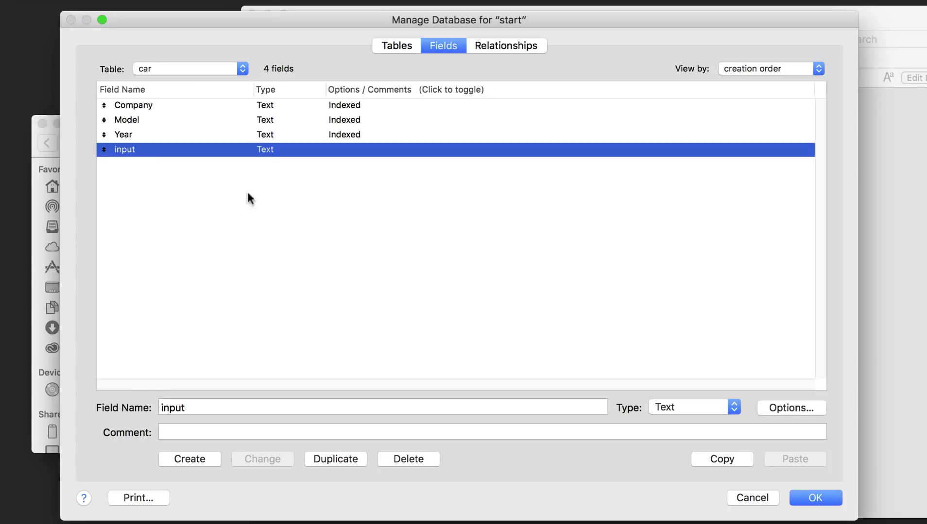
left_click(777, 409)
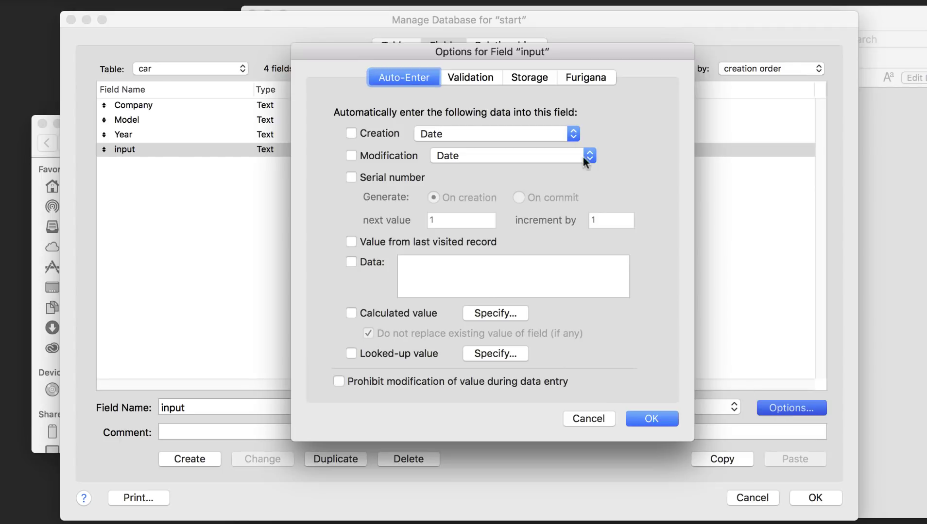
left_click(522, 77)
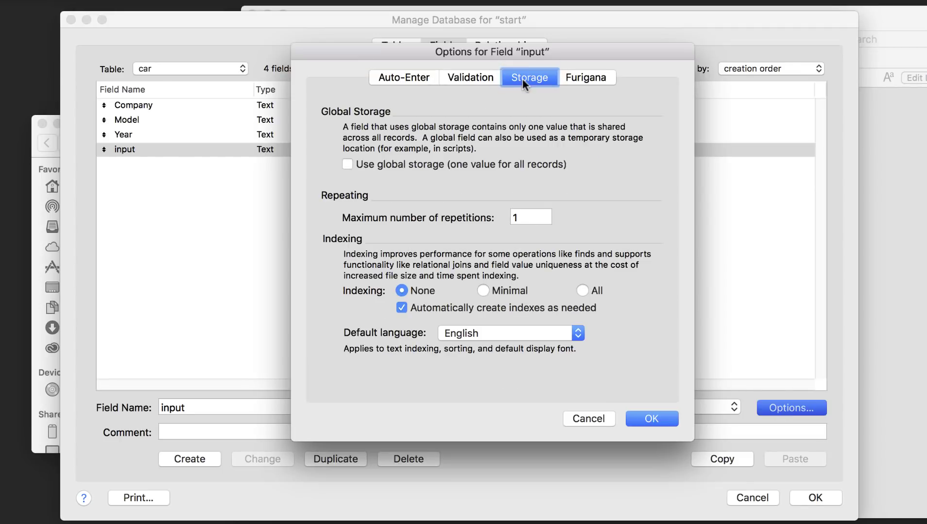
left_click(473, 163)
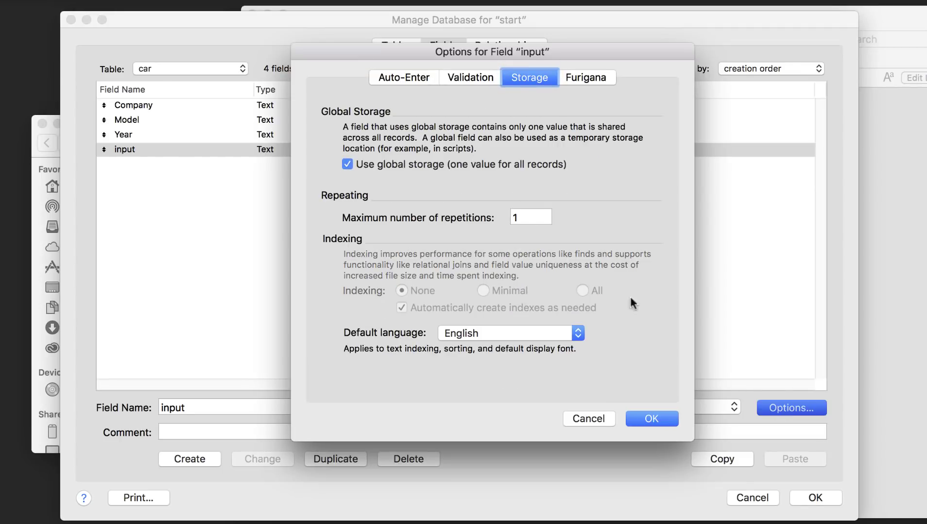
left_click(658, 418)
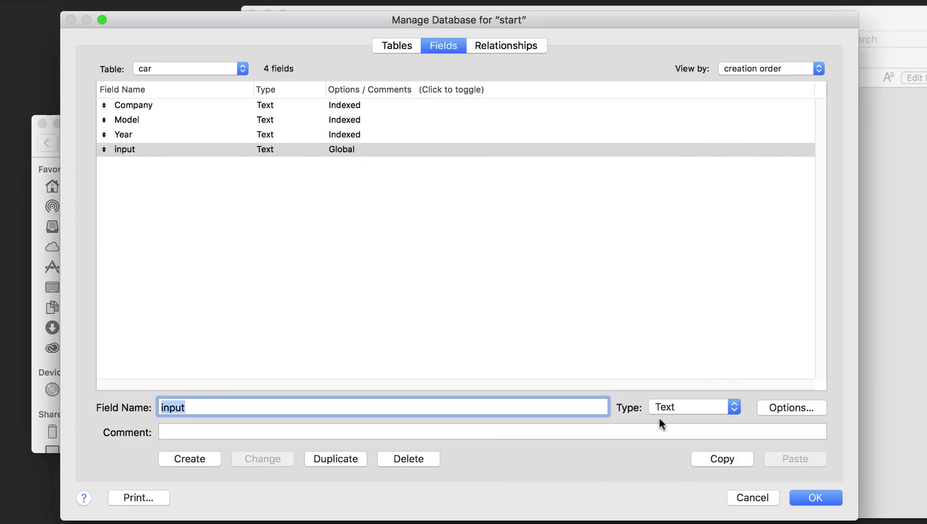
left_click(801, 494)
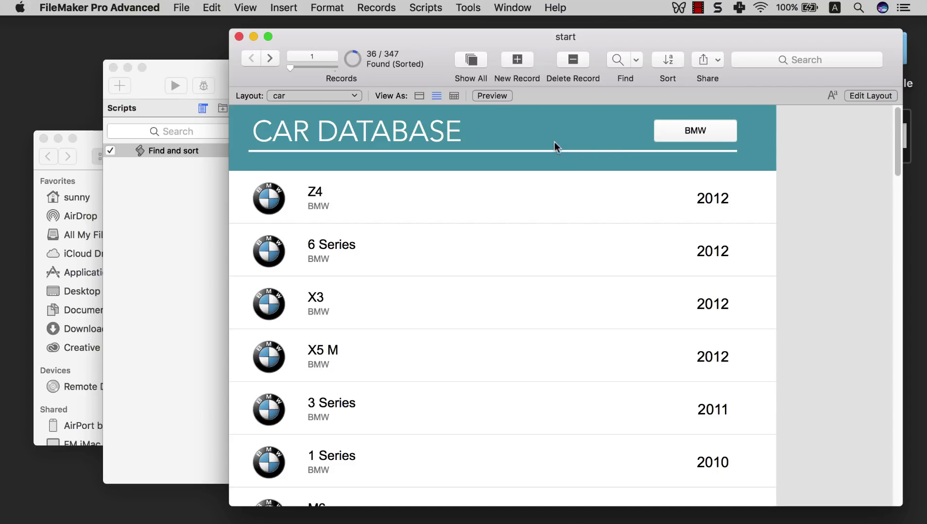
- Open the View menu listing the viewing modes
left_click(245, 8)
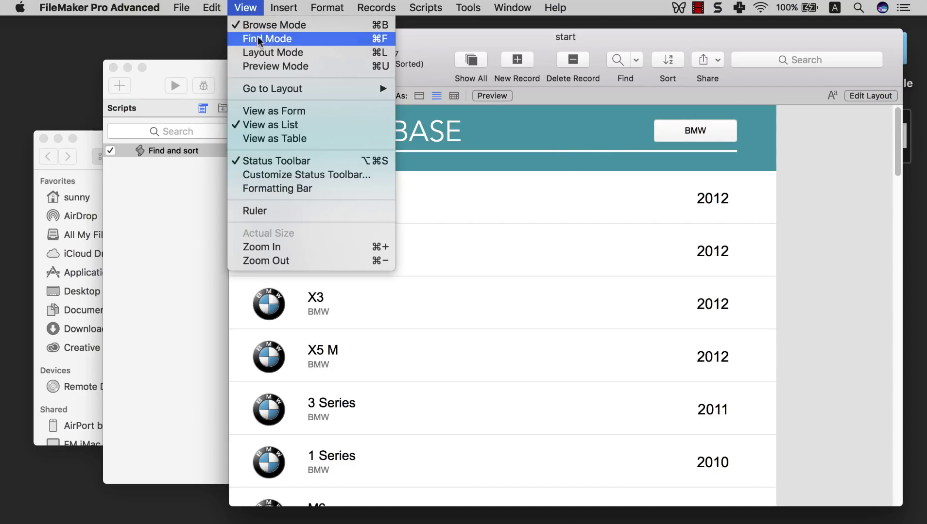
- In Layout Mode, draw the 'input' field beside the BMW button, delete its label, and return to Browse Mode
left_click(261, 53)
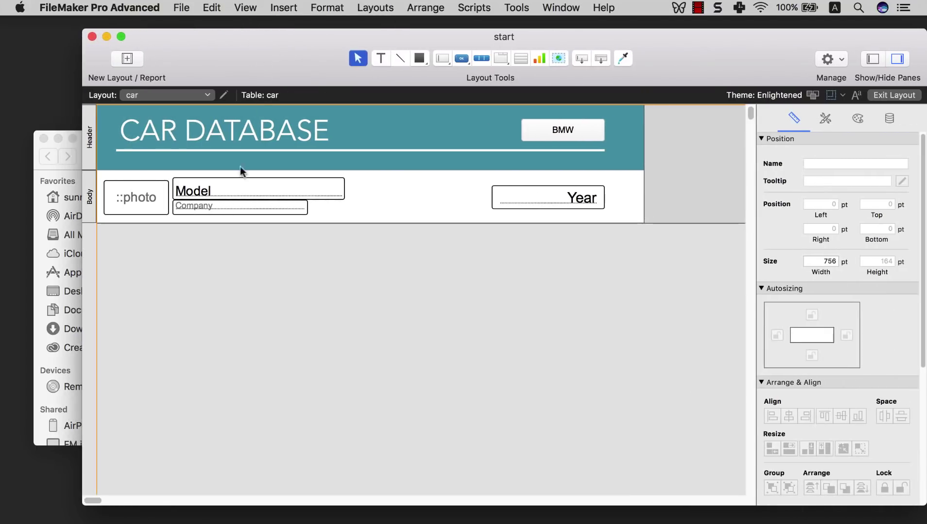
left_click(441, 59)
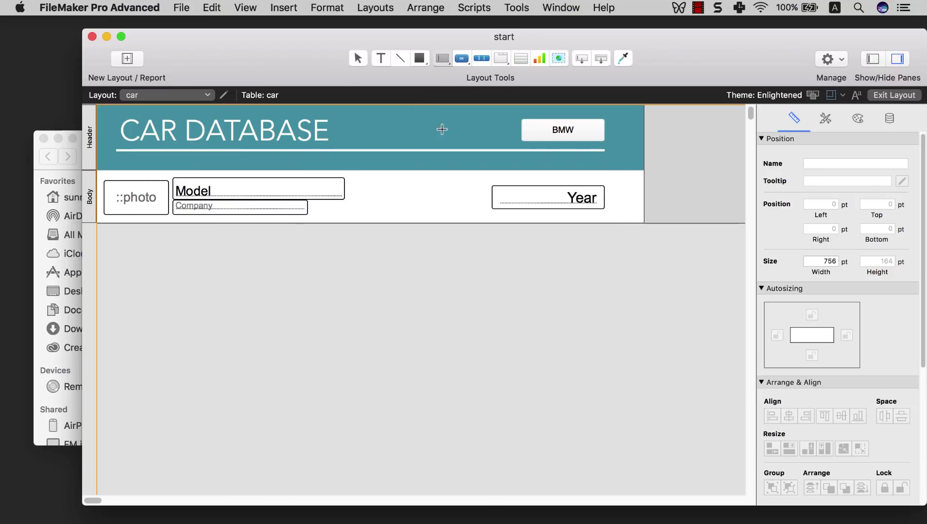
left_click_drag(430, 119, 514, 142)
left_click(432, 199)
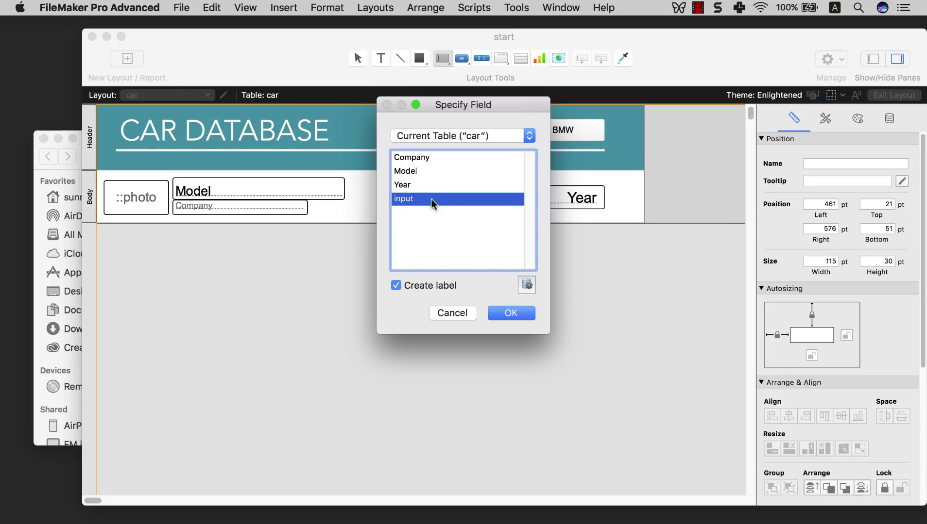
key("Return")
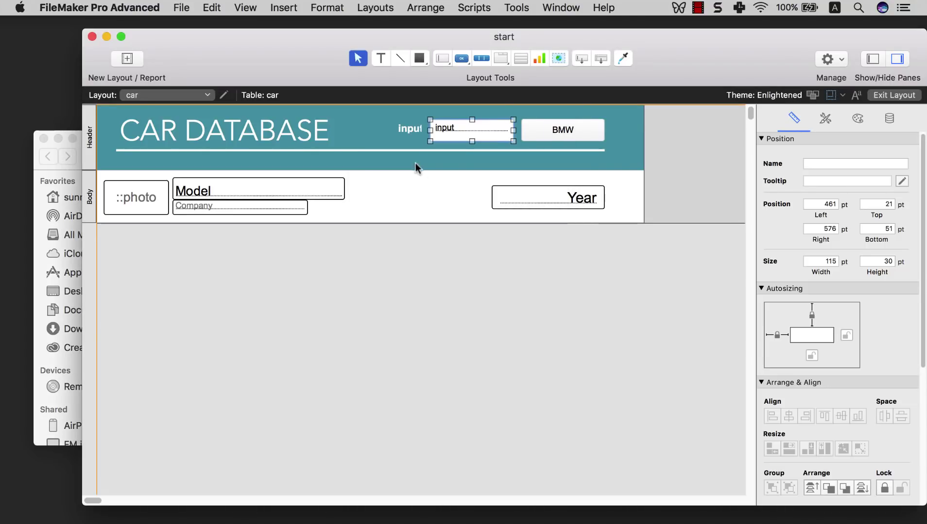
left_click(413, 132)
key("Delete")
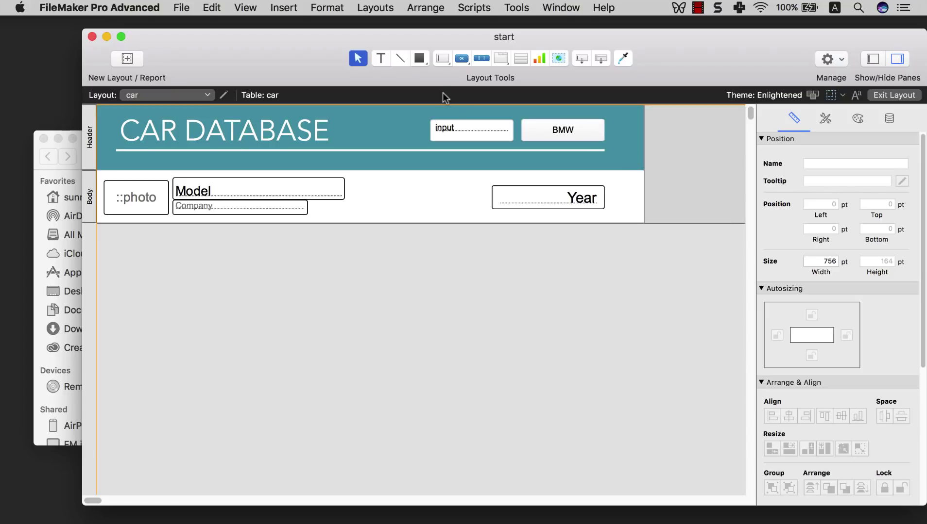
left_click(253, 9)
left_click(261, 26)
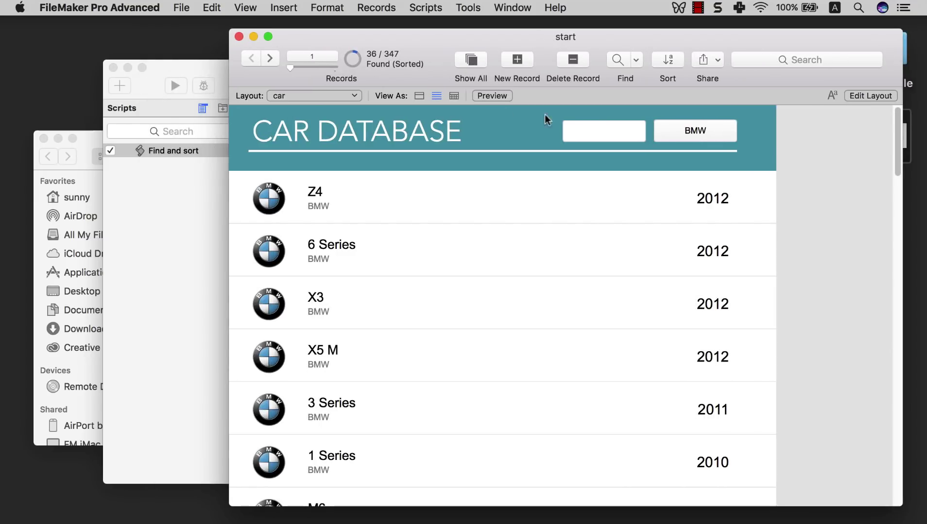
left_click(588, 129)
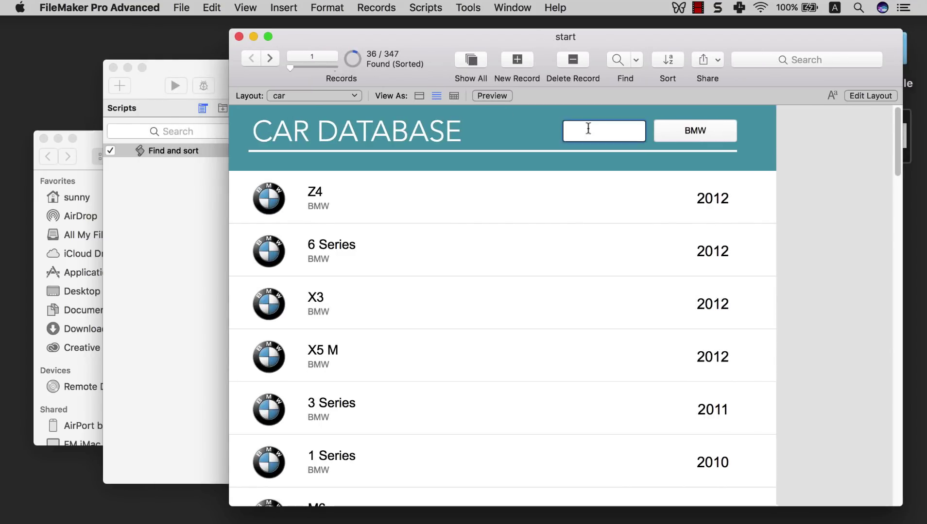
type("fdsjkfdsalf")
double_click(588, 129)
key("BackSpace")
left_click(541, 133)
left_click(602, 132)
type("fs")
key("BackSpace")
key("BackSpace")
left_click(550, 138)
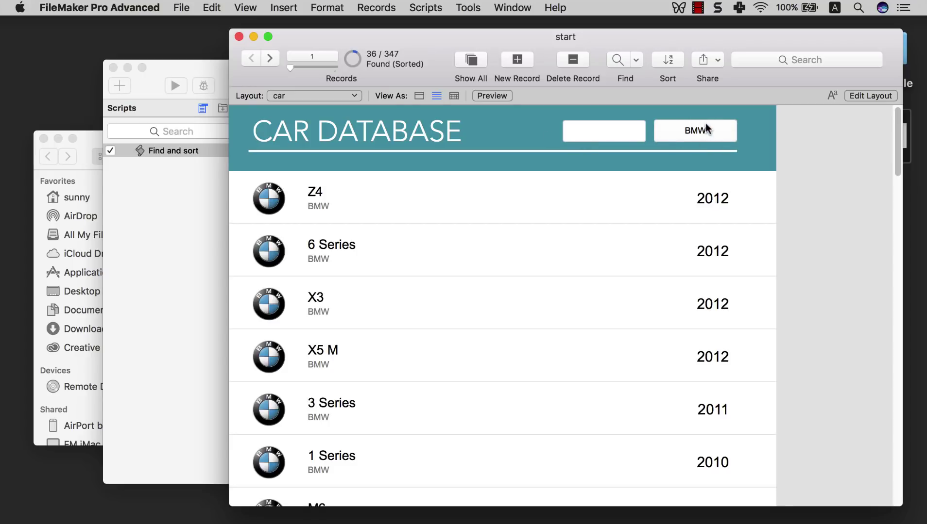
left_click(617, 130)
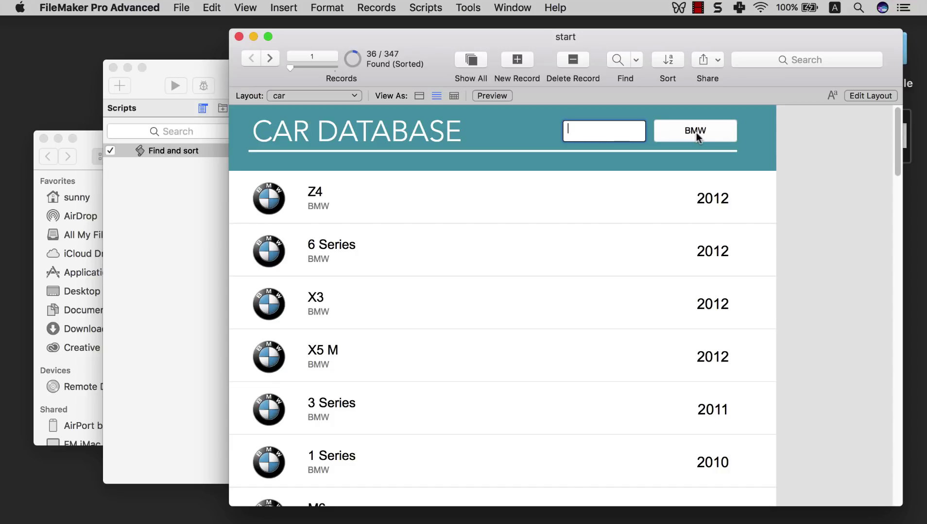
left_click(426, 8)
- Open the Script Workspace with the Find and sort script selected
left_click(425, 22)
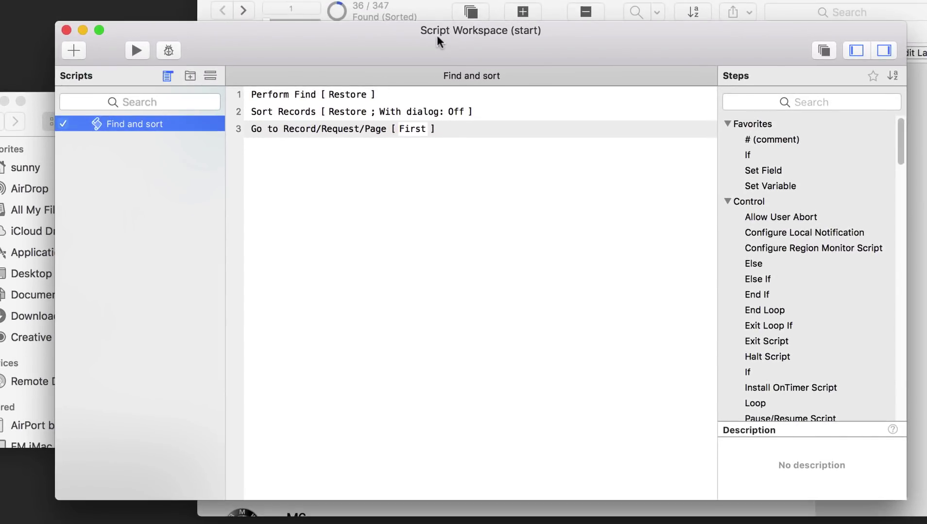
left_click(190, 204)
left_click(164, 124)
- Add a new script named 'Shout Experiment' and begin adding a Show Custom Dialog step
left_click(74, 50)
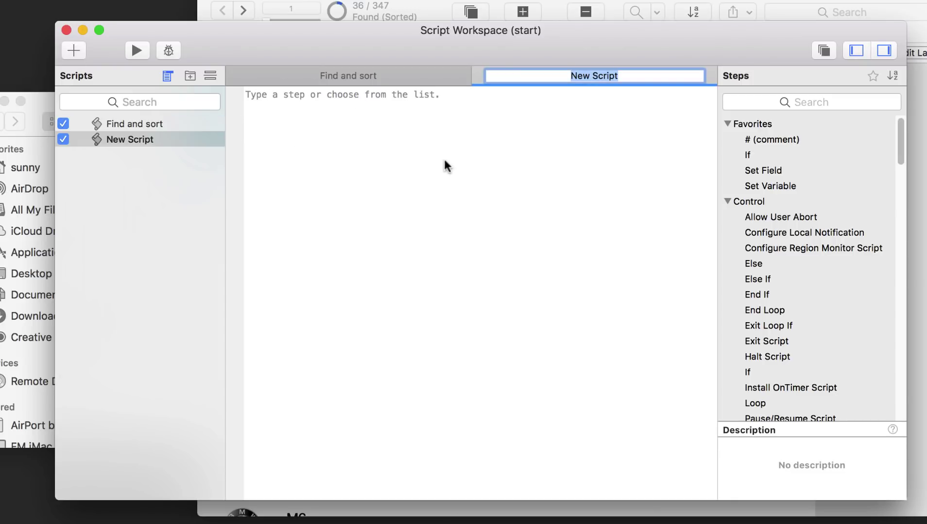
key("Return")
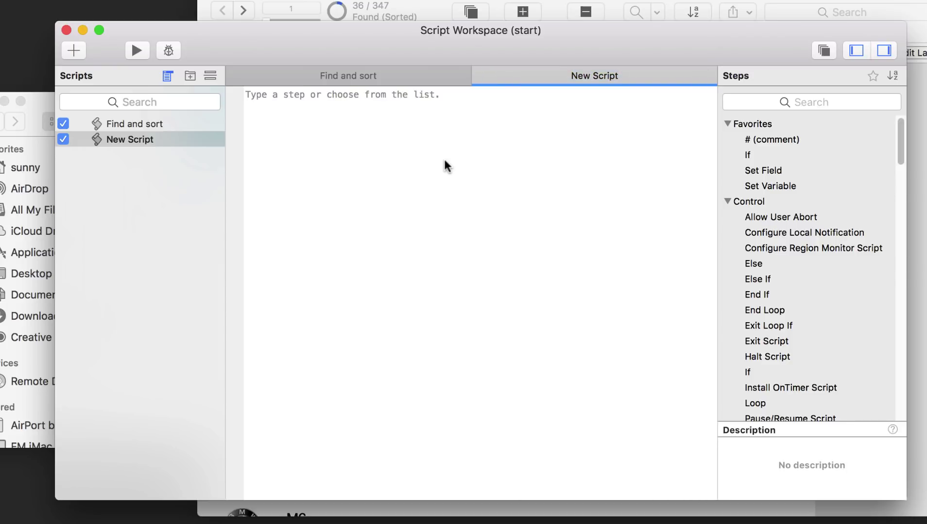
double_click(591, 78)
type("Shout ")
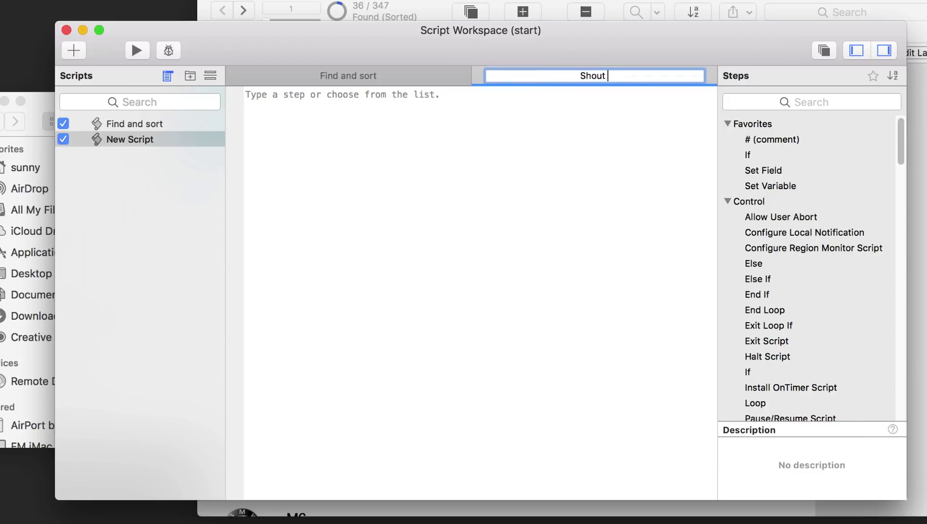
type("Experiment")
key("Return")
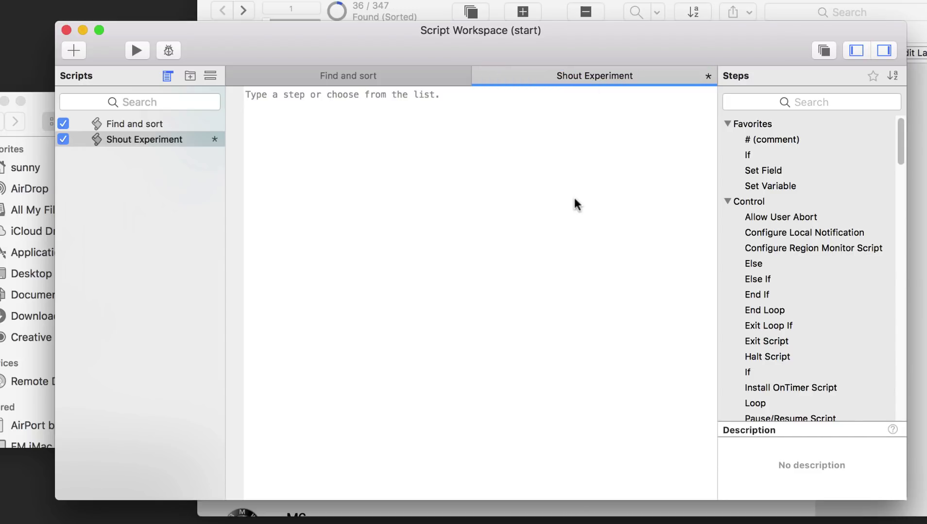
type("Show cu")
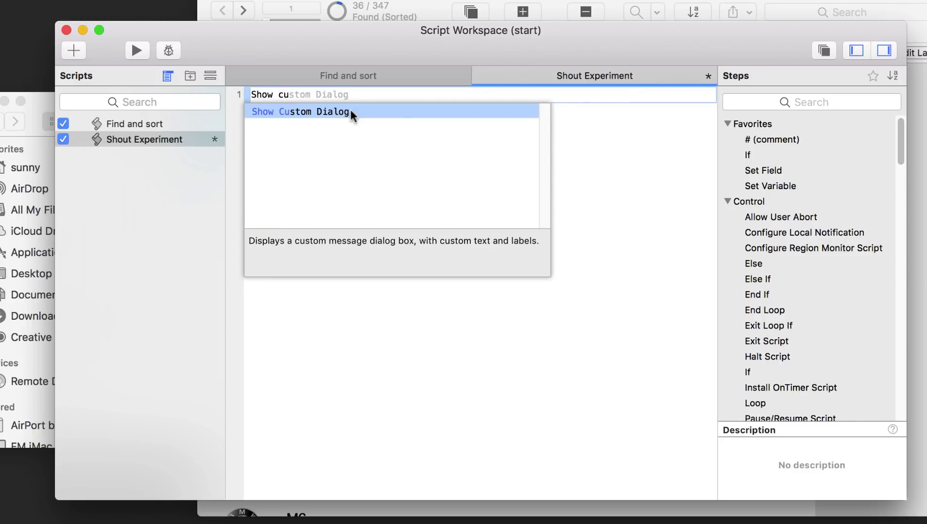
- Insert Show Custom Dialog as Shout Experiment's first line, with the quoted message "BMW"
left_click(347, 109)
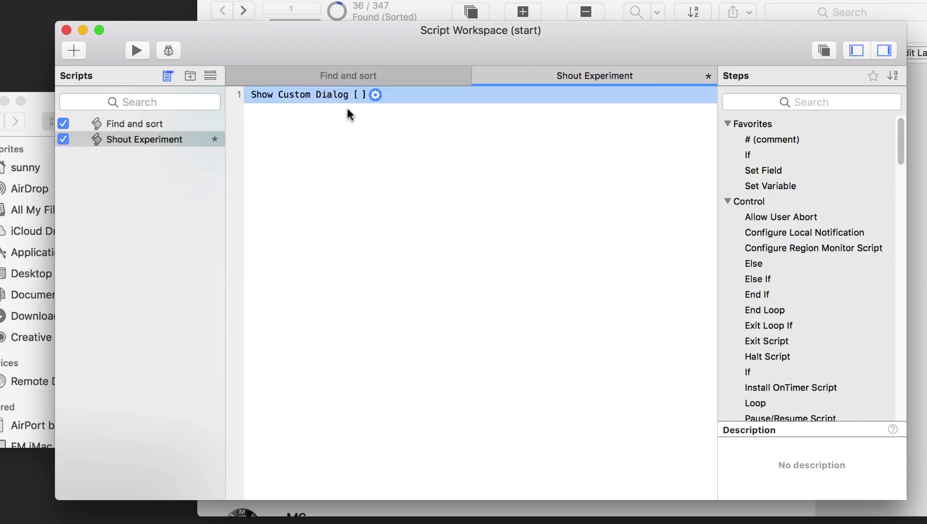
left_click(375, 95)
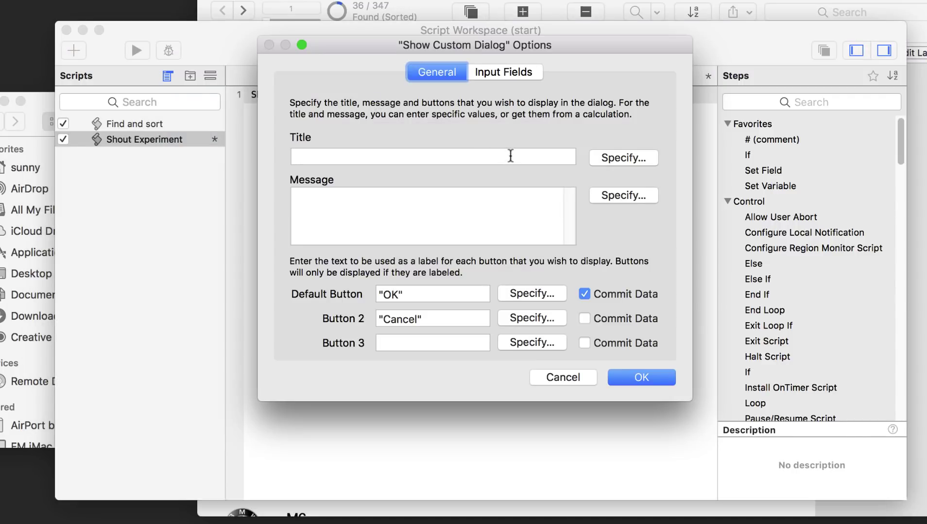
left_click(303, 157)
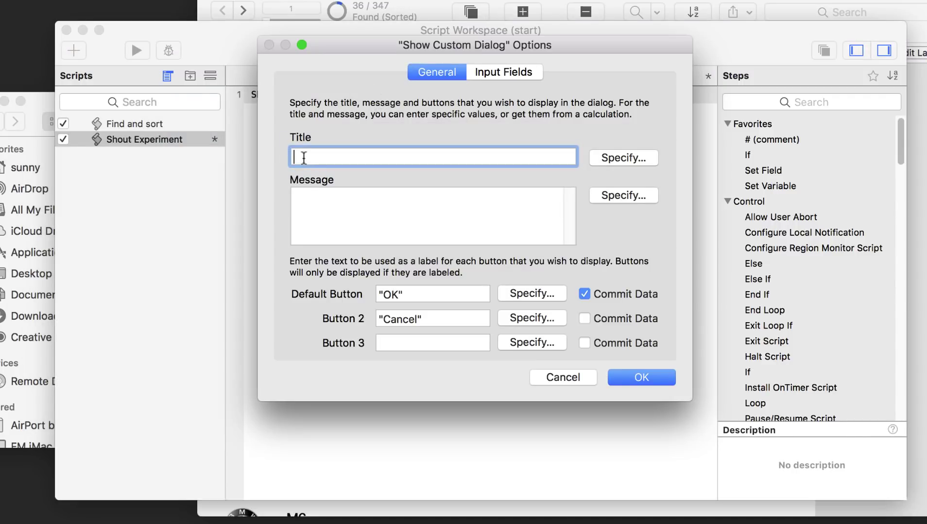
left_click(313, 196)
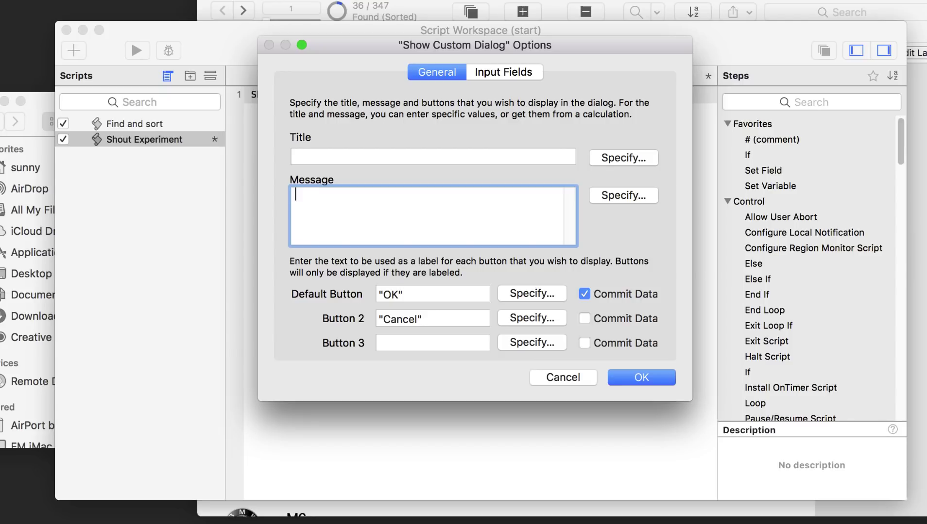
type("BMW")
key("Left")
key("Left")
key("Left")
type("\"")
key("Right")
key("Right")
key("Right")
type("\"")
left_click(622, 375)
left_click(622, 370)
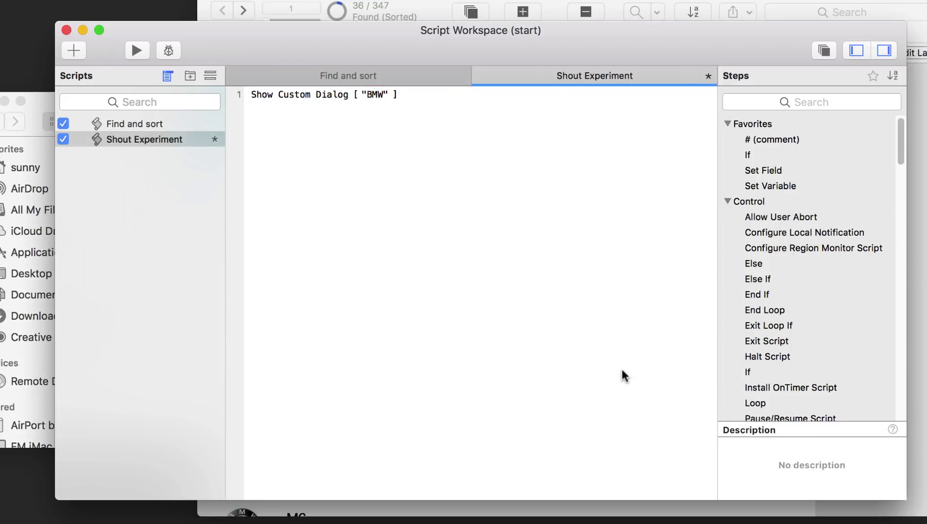
- Save Shout Experiment and rearrange the Script Workspace beside the car layout
right_click(155, 140)
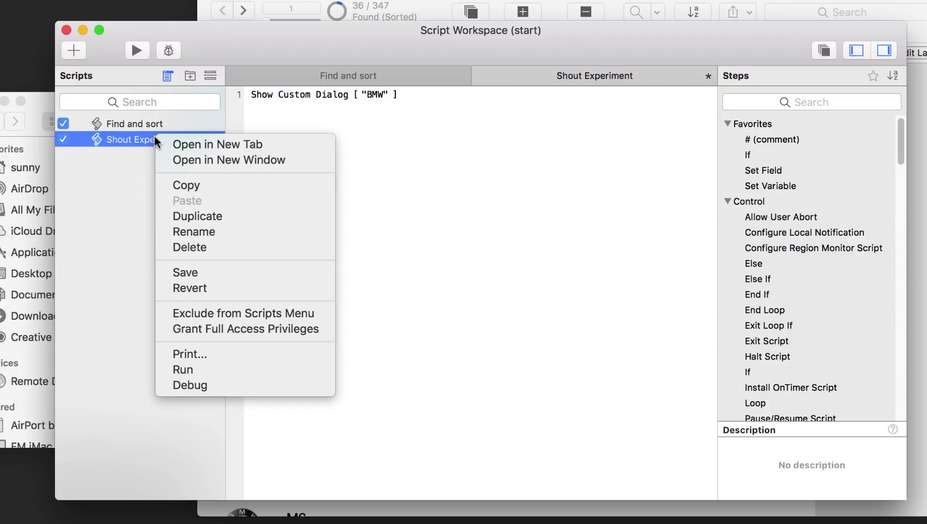
left_click(189, 273)
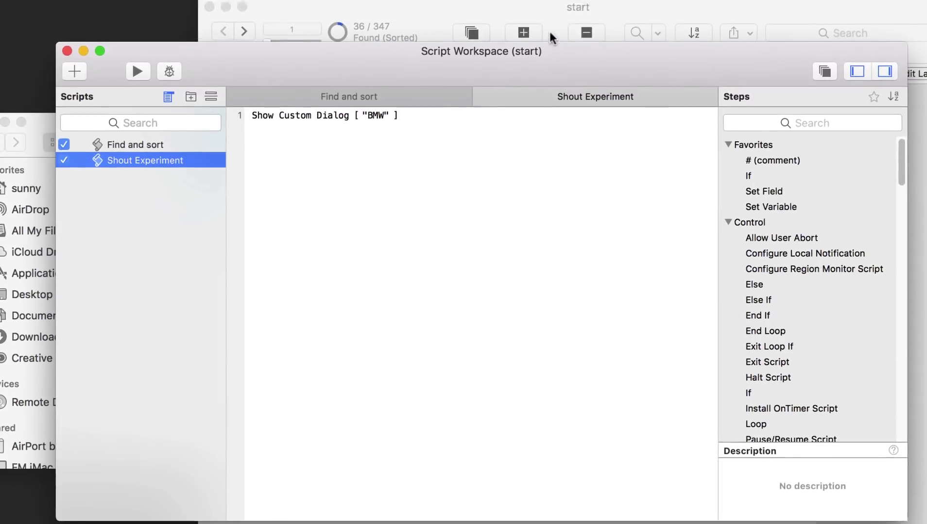
left_click(561, 1)
left_click(183, 83)
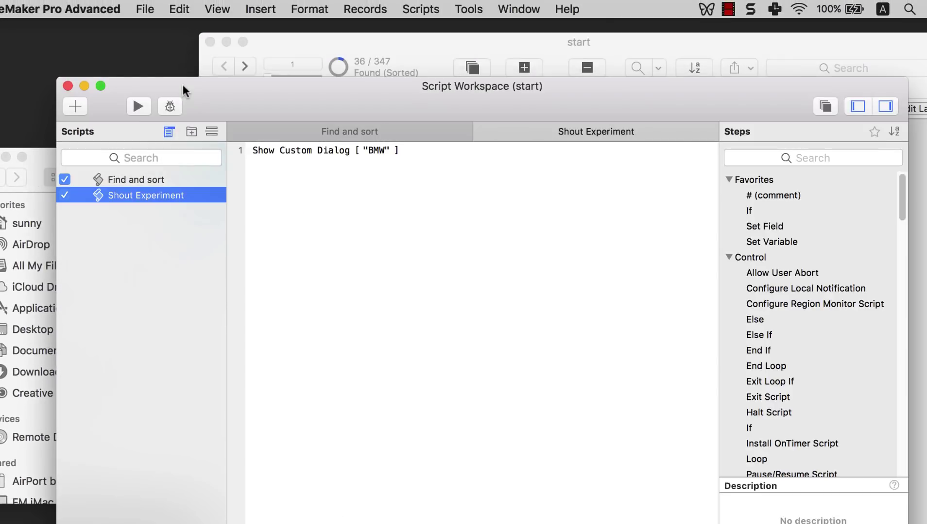
left_click_drag(909, 316, 675, 320)
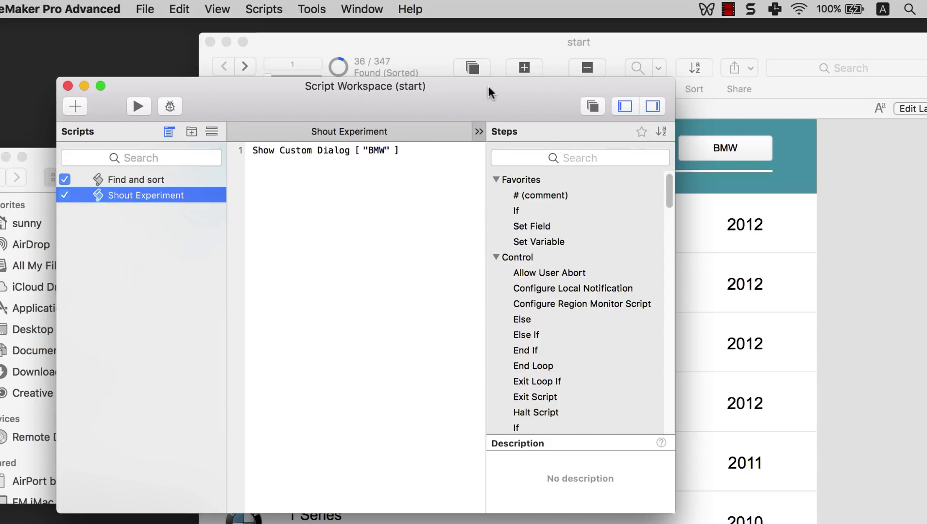
left_click_drag(488, 86, 515, 188)
left_click_drag(706, 272, 864, 277)
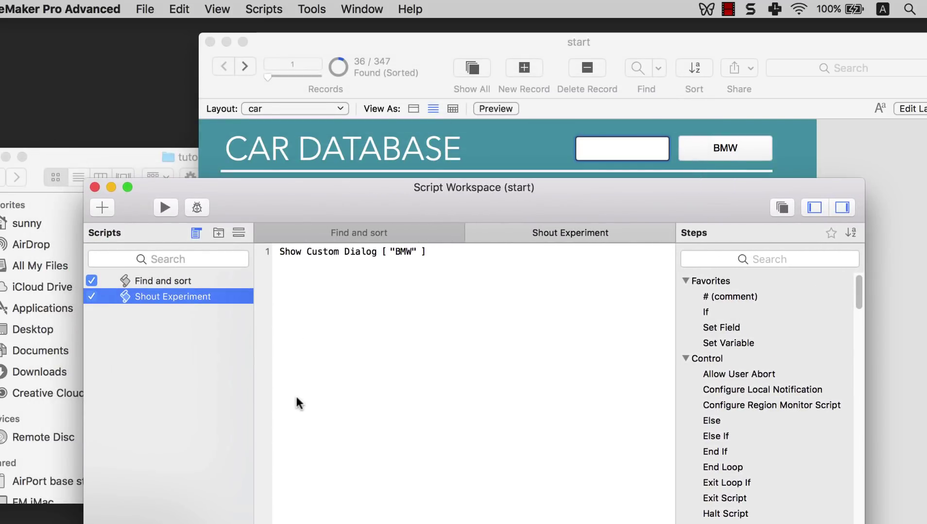
- Run Shout Experiment twice, dismissing the BMW message each time
left_click(209, 298)
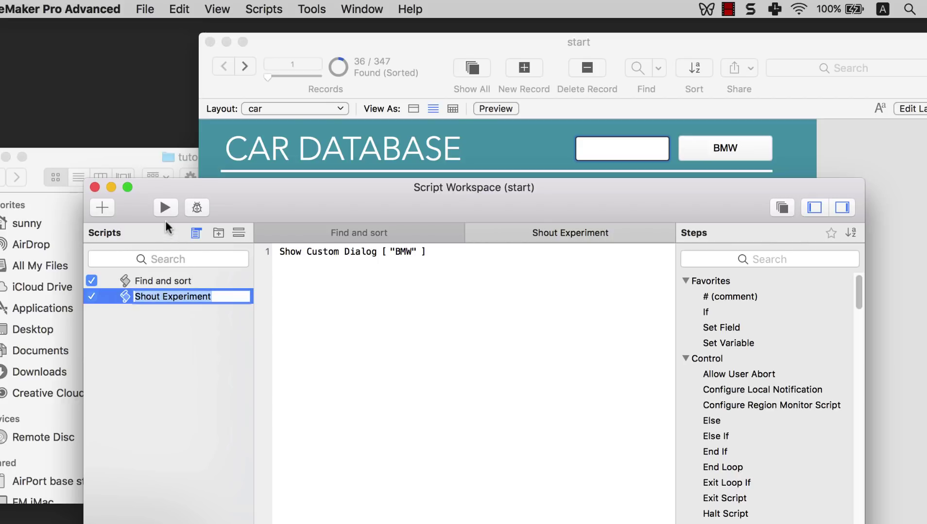
left_click(165, 207)
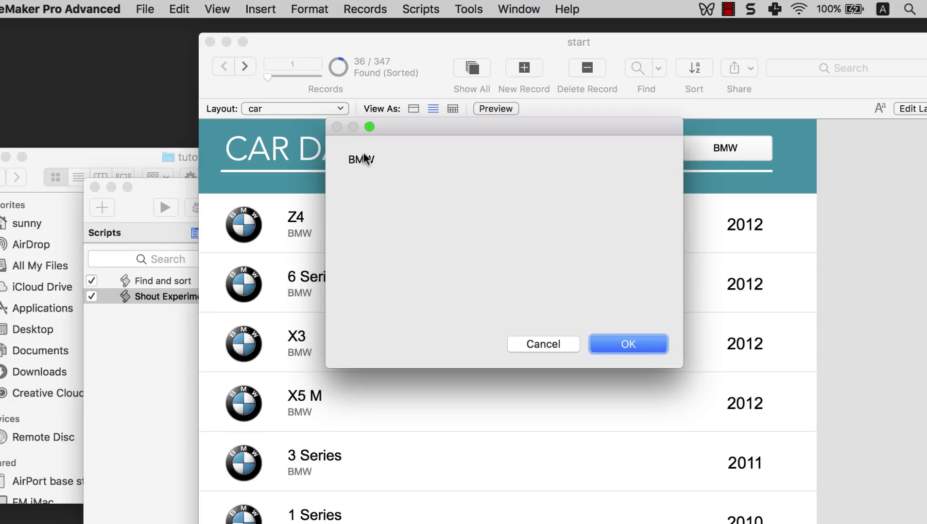
left_click(627, 342)
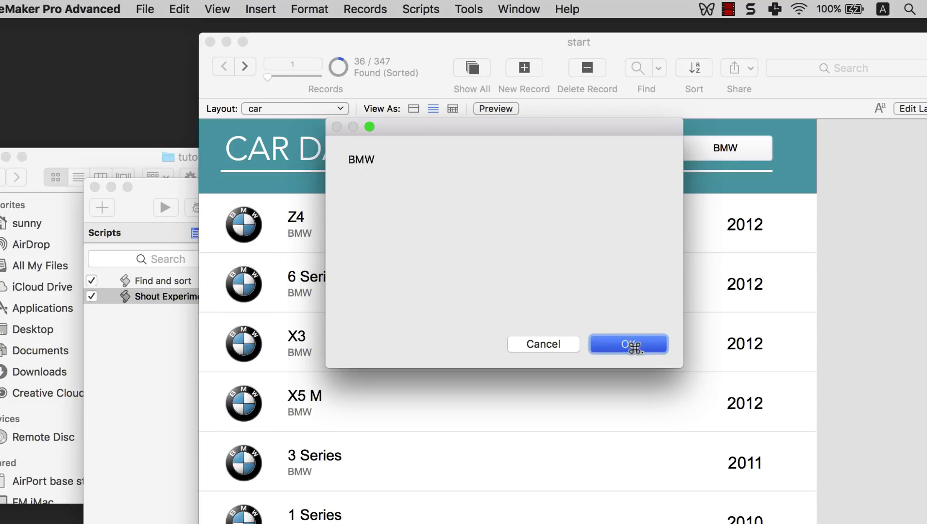
left_click(146, 192)
left_click_drag(266, 191, 274, 151)
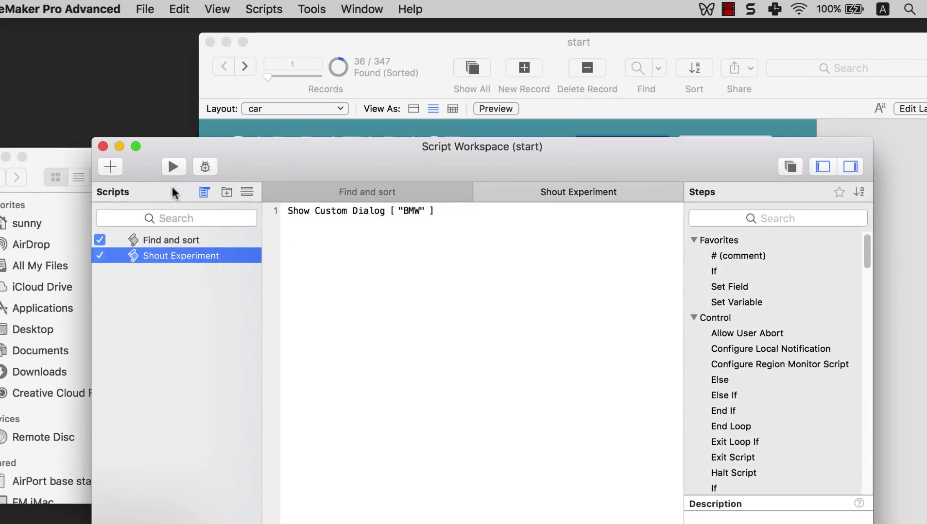
left_click(171, 169)
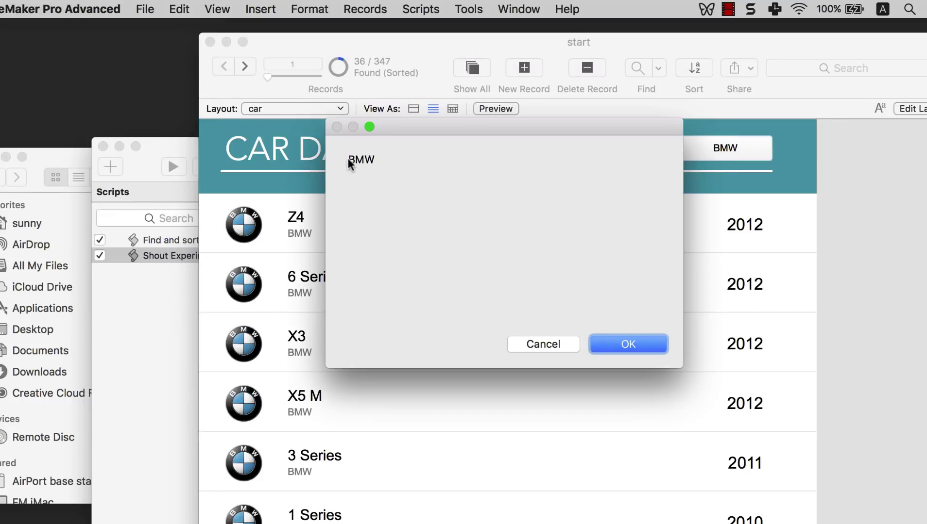
left_click(615, 348)
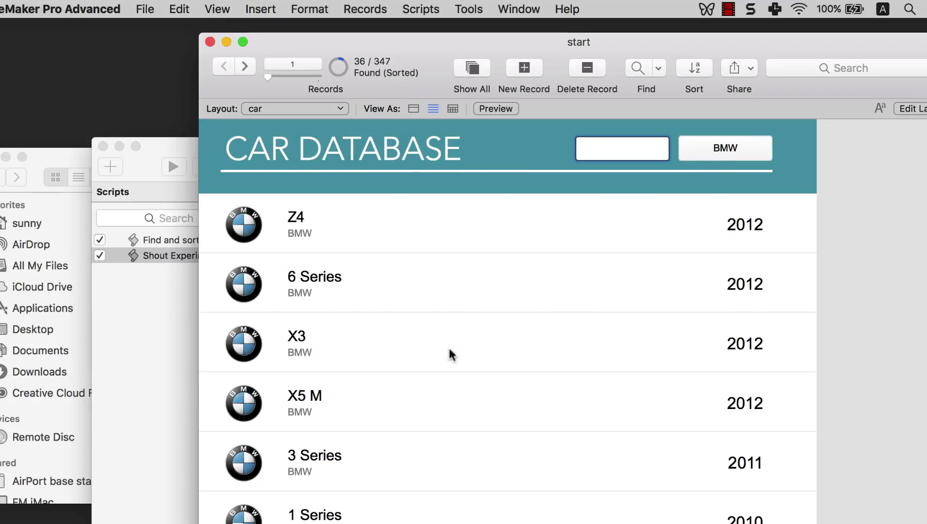
- Reopen Shout Experiment and move the workspace down to expose the empty header input field
left_click(162, 350)
left_click(208, 257)
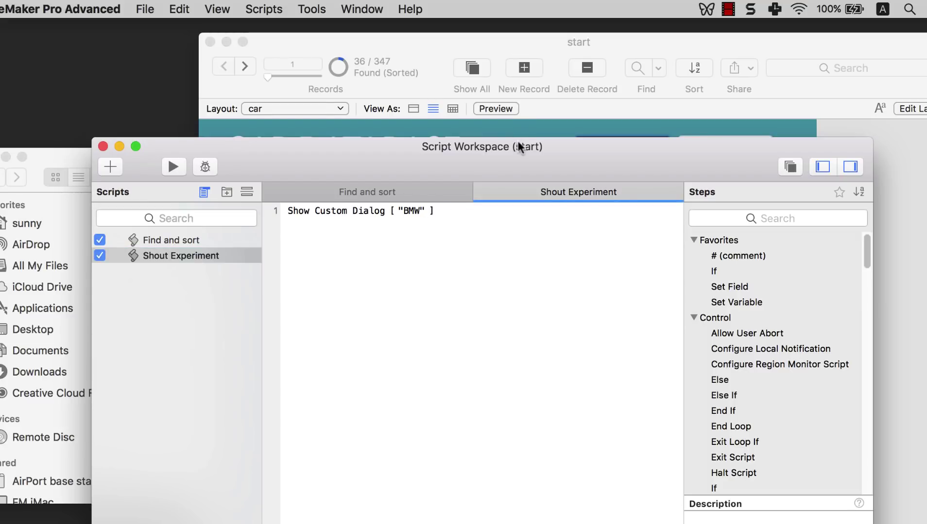
left_click_drag(517, 145, 519, 208)
mouse_move(429, 279)
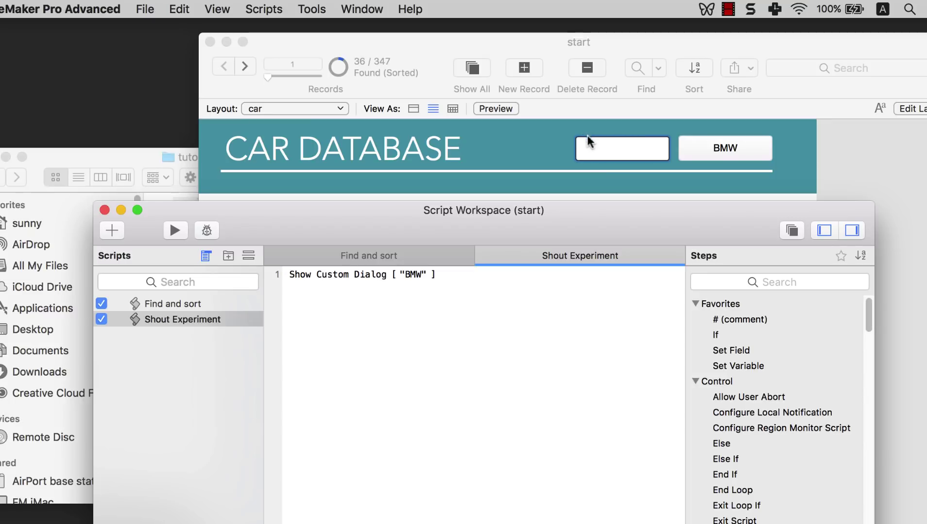
left_click(623, 155)
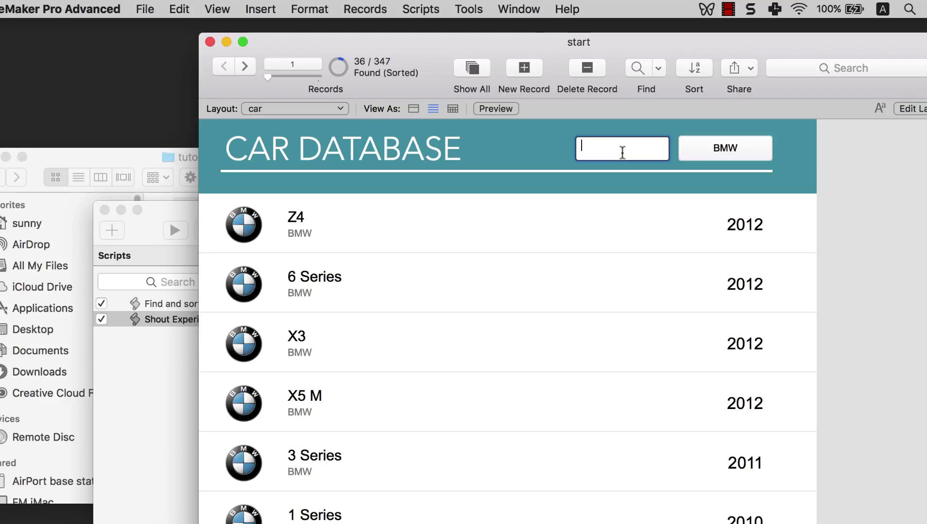
- Enter fmbeginner.com in the header input field and return to the Shout Experiment script
type("fmbeginner.com")
left_click(168, 463)
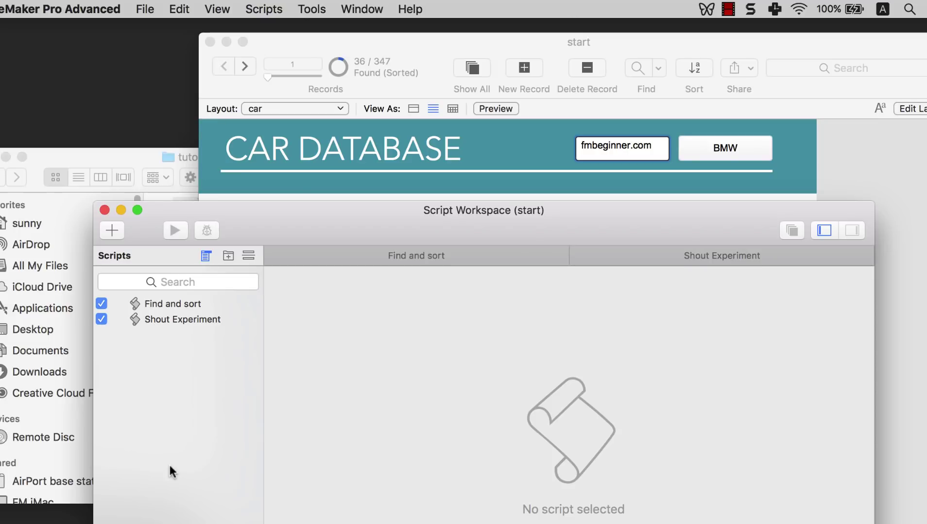
left_click(185, 321)
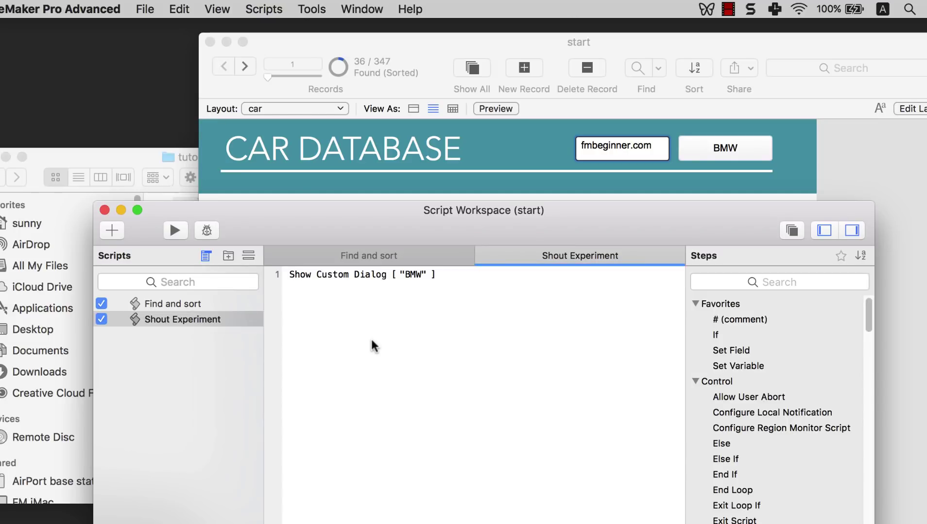
- Change the Show Custom Dialog message from "BMW" to car::input, save, and run the script
left_click(416, 274)
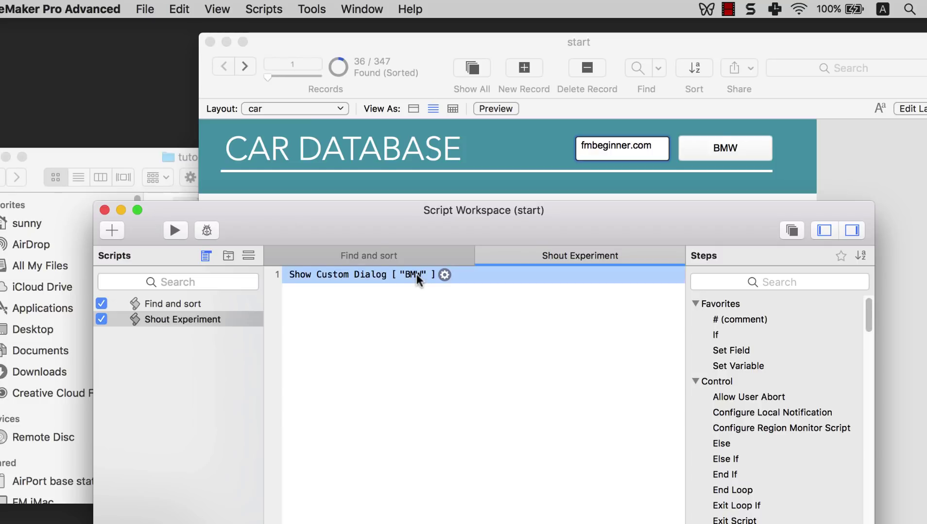
double_click(417, 274)
left_click_drag(392, 261, 283, 237)
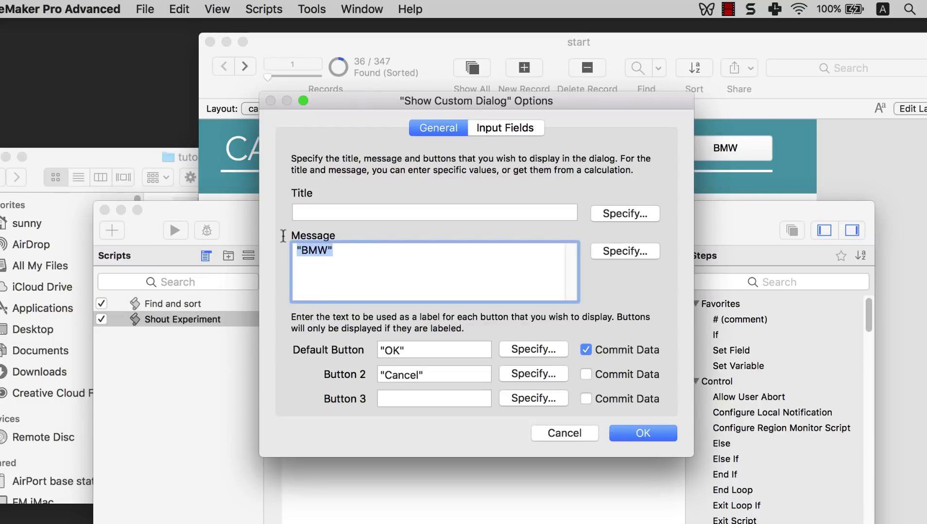
left_click(615, 252)
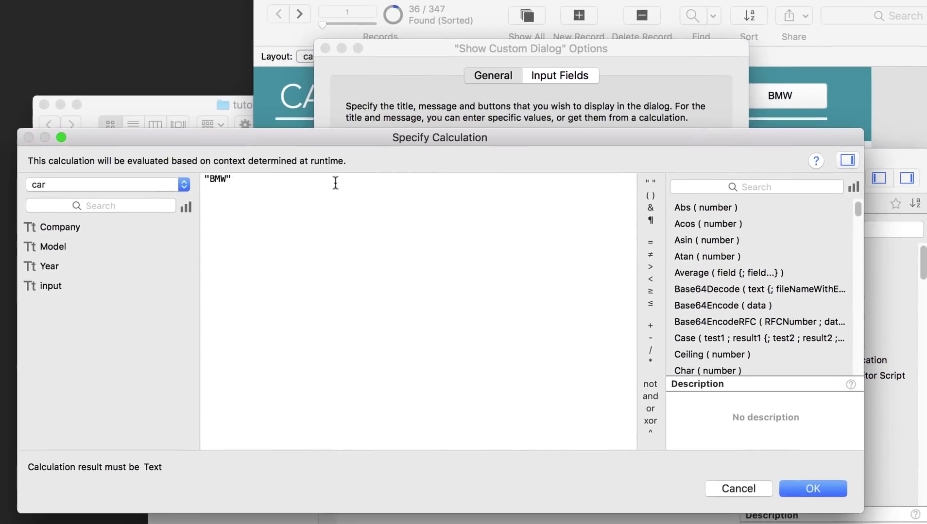
left_click_drag(248, 177, 203, 178)
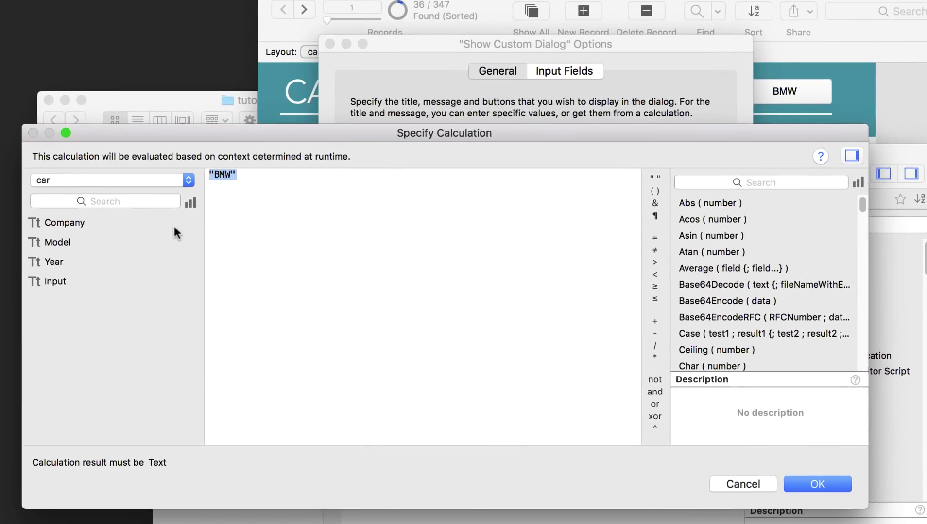
double_click(92, 284)
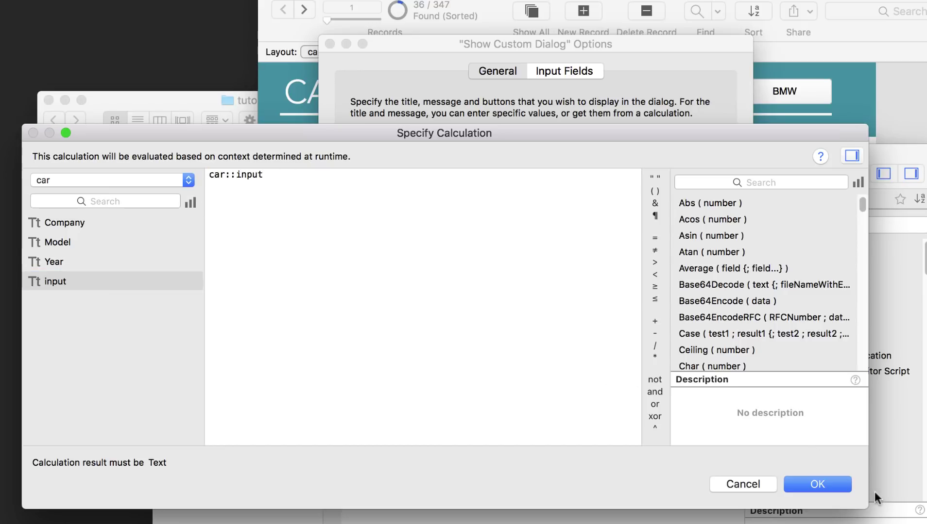
left_click(832, 484)
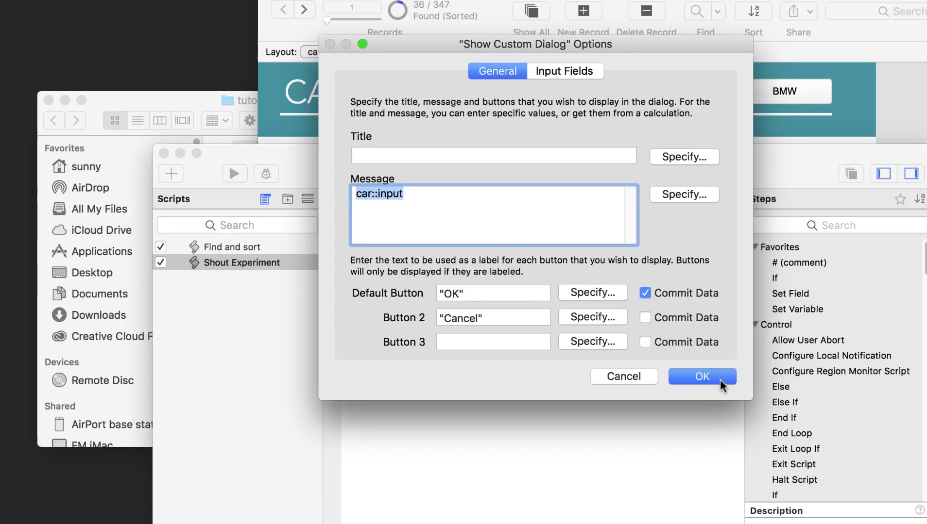
left_click(718, 379)
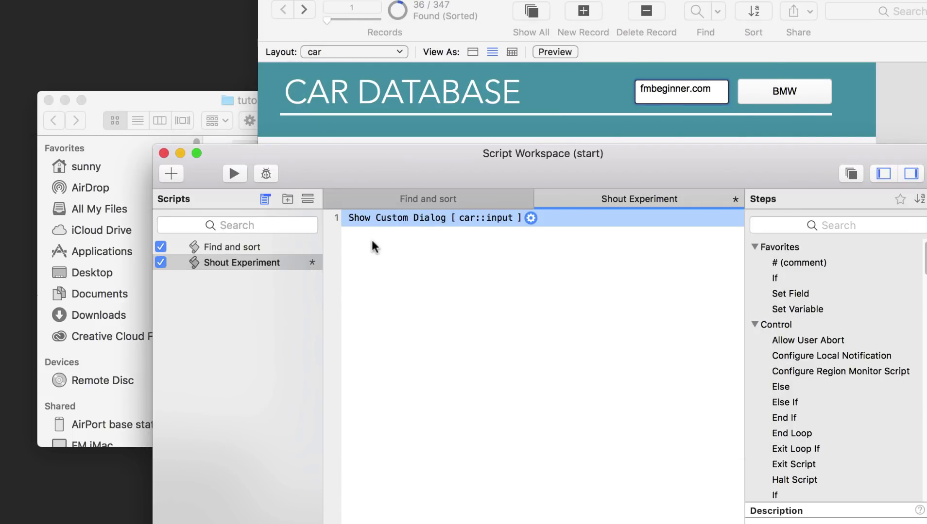
key("super+s")
left_click(233, 174)
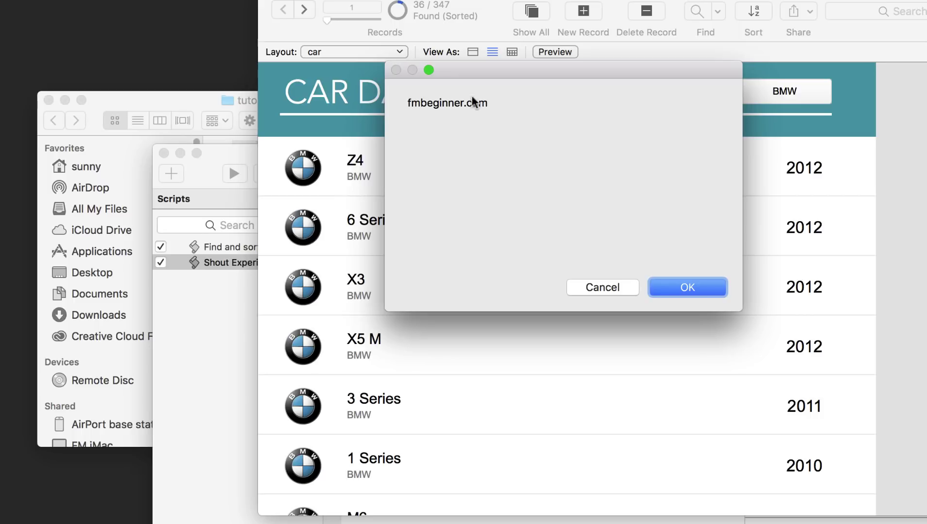
- Replace the header field's fmbeginner.com with a person's name and rerun Shout Experiment to see it echoed
left_click(702, 287)
left_click(710, 102)
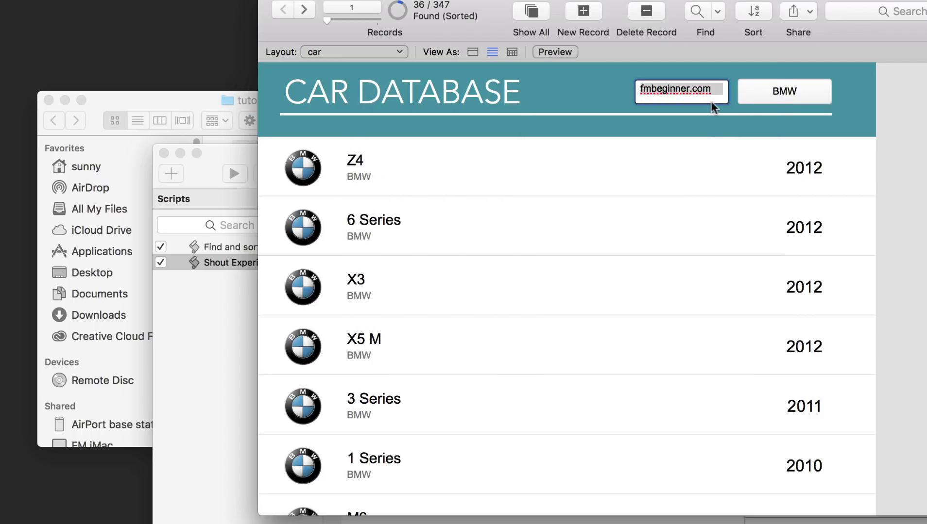
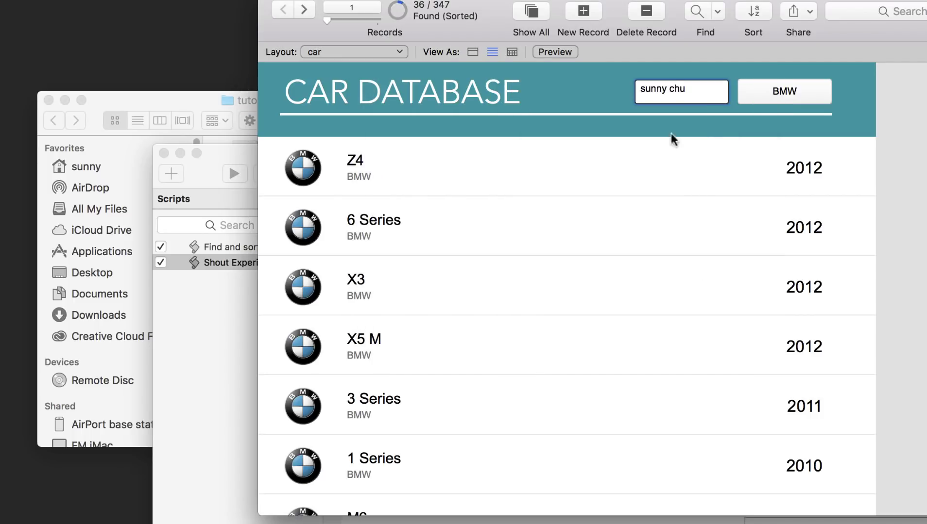
left_click(199, 300)
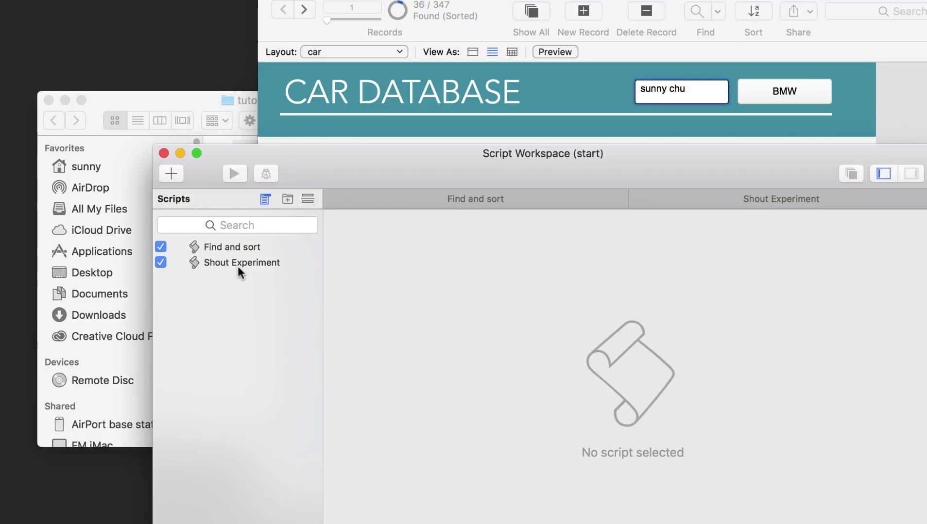
left_click(237, 264)
left_click(234, 174)
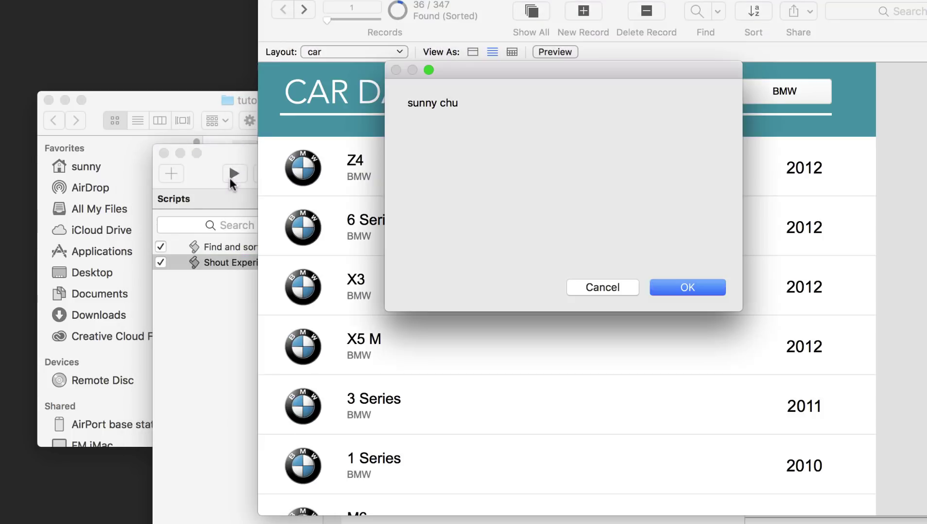
left_click(702, 291)
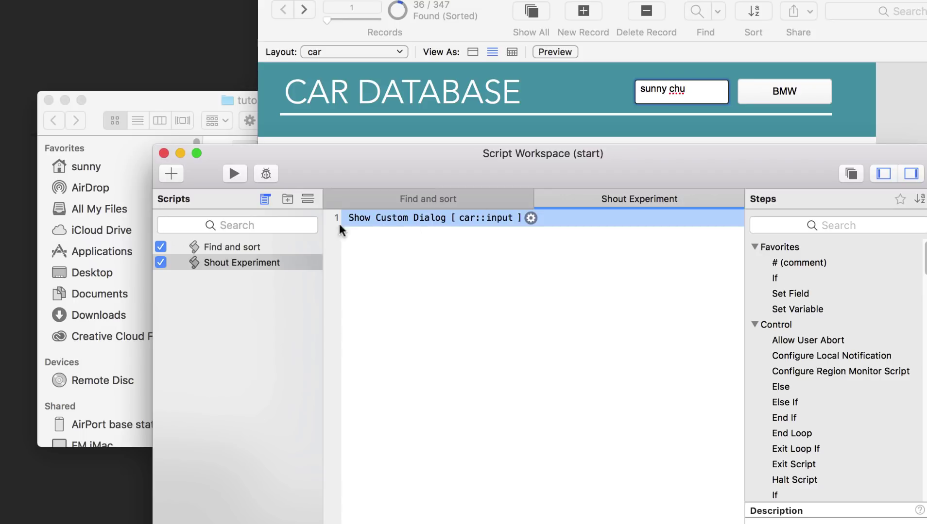
- Review the Show Custom Dialog car::input message and close its options unchanged
double_click(461, 219)
left_click(401, 194)
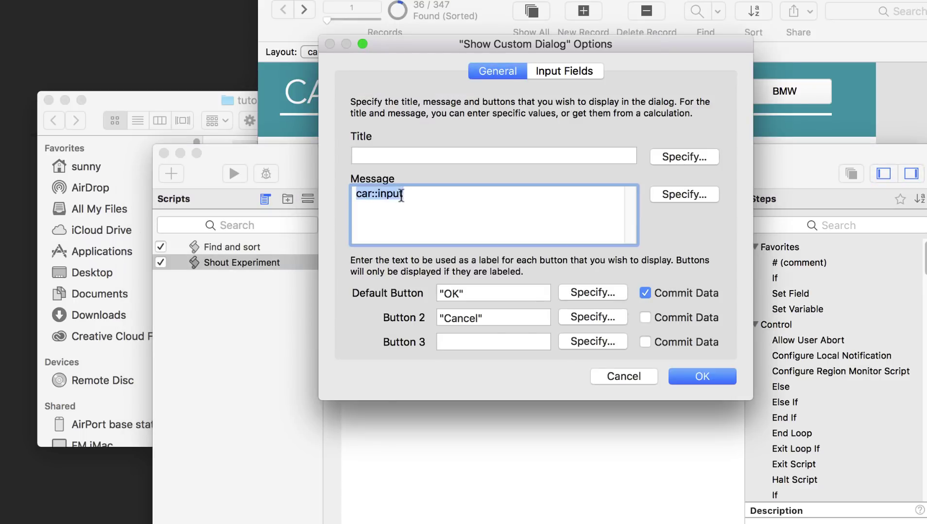
left_click(374, 195)
left_click_drag(378, 195, 422, 195)
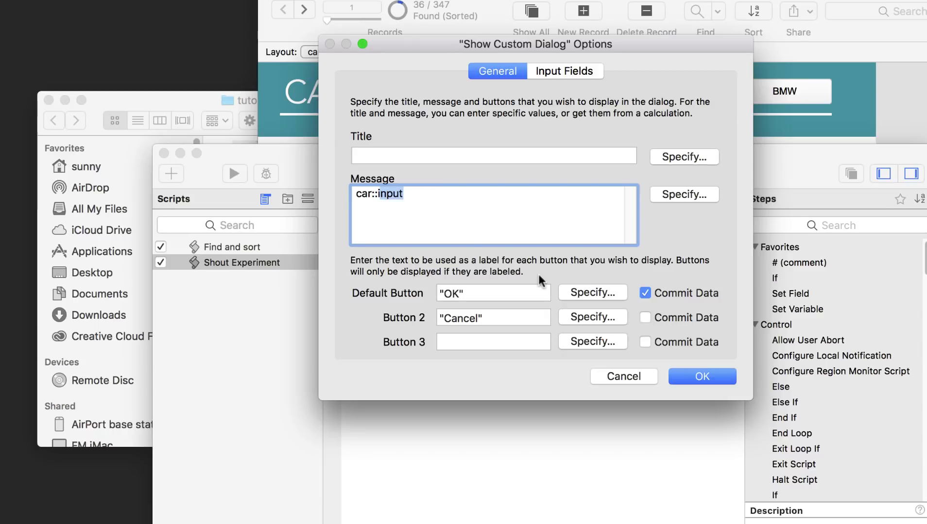
left_click(702, 376)
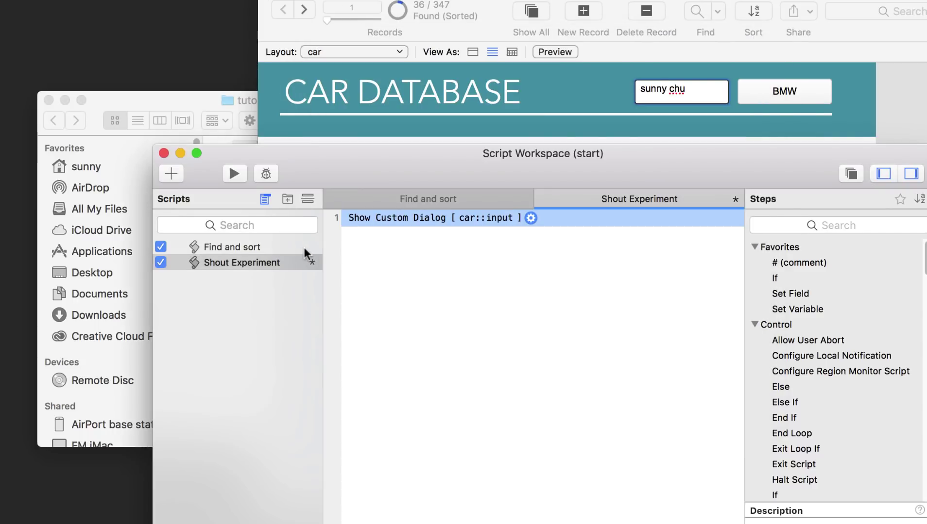
- Show the Find and sort script's Perform Find requests with car::Company BMW selected
left_click(420, 195)
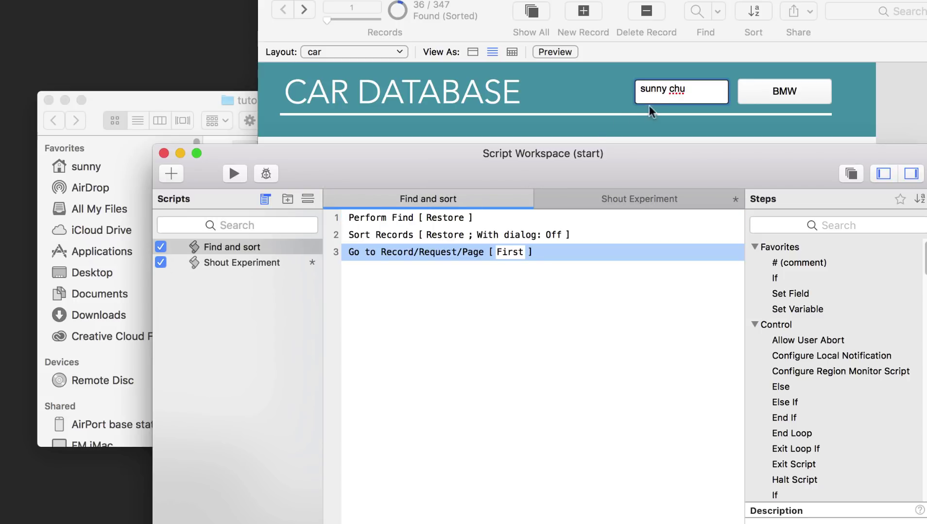
double_click(385, 217)
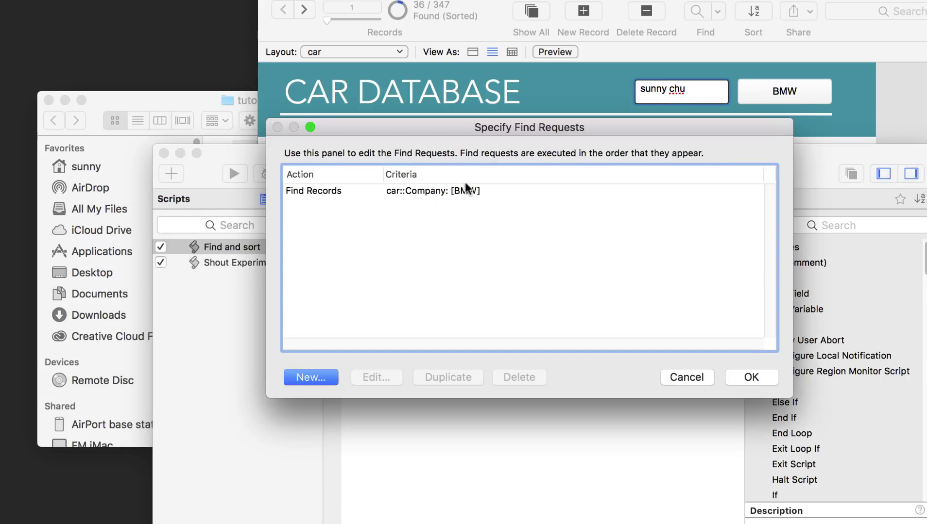
left_click(438, 191)
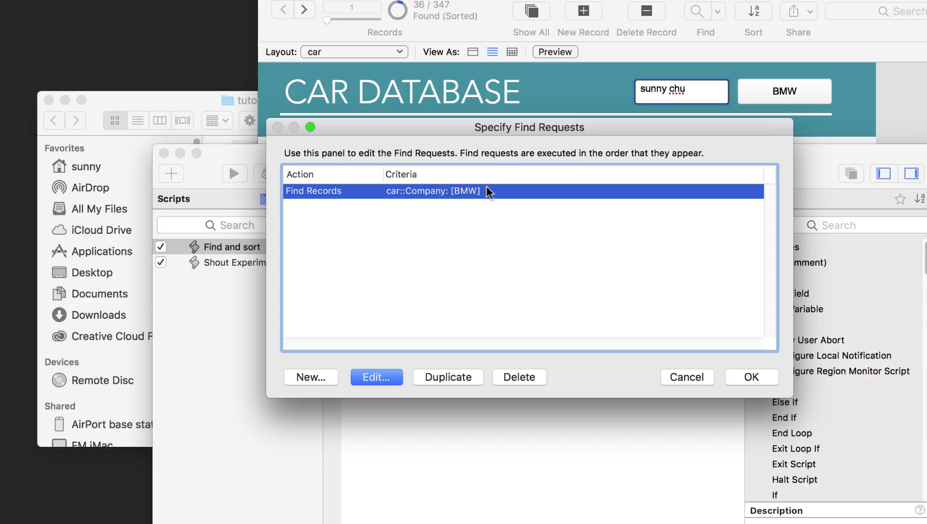